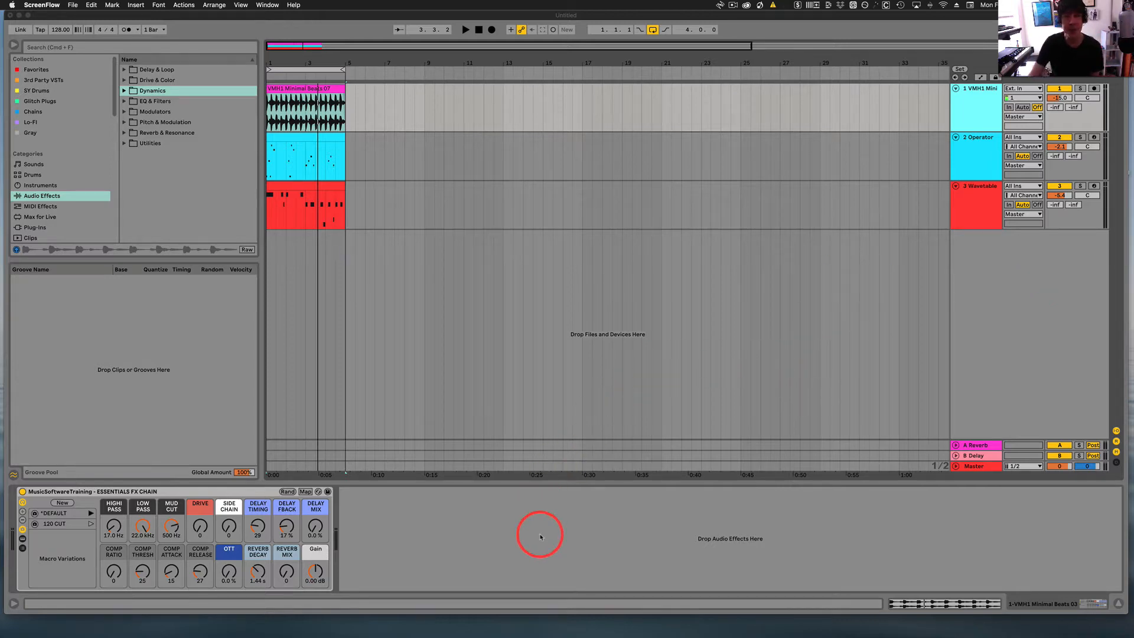
- Bypass the Essentials FX Chain on the VMH1 Minimal Beats track and check the device chains of the Operator and Wavetable tracks
left_click(969, 83)
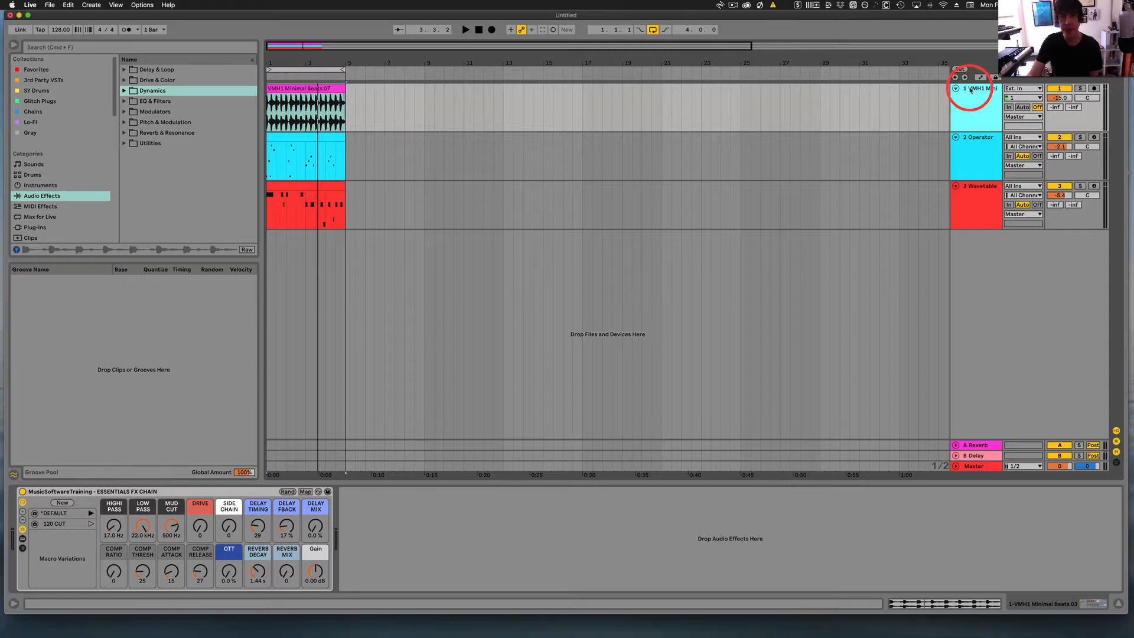
left_click(22, 491)
left_click(966, 141)
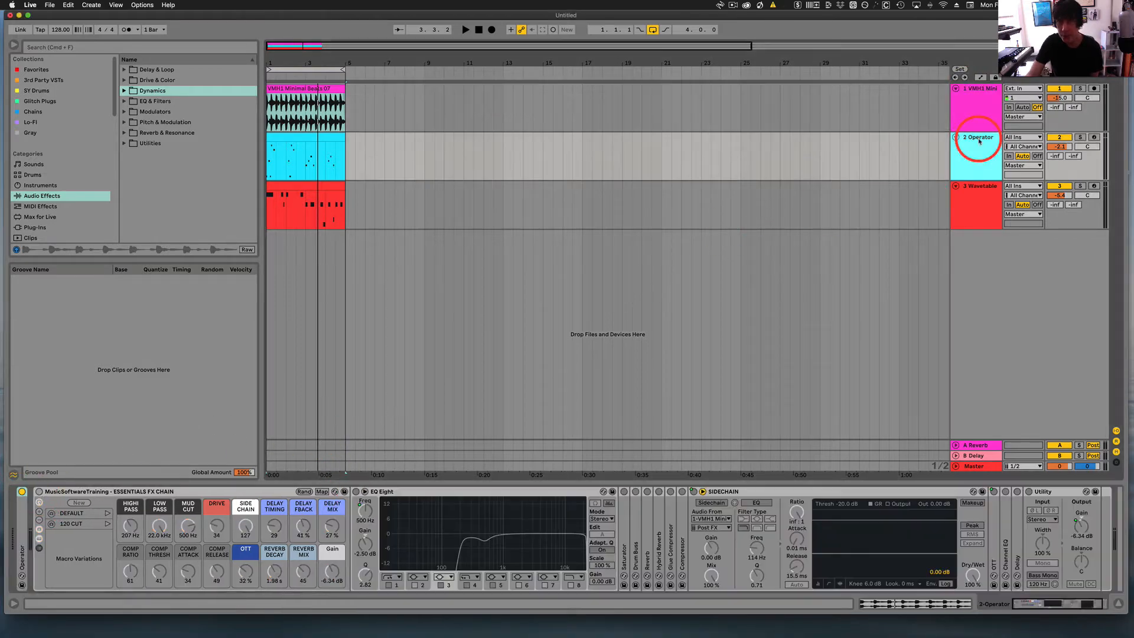
left_click(972, 196)
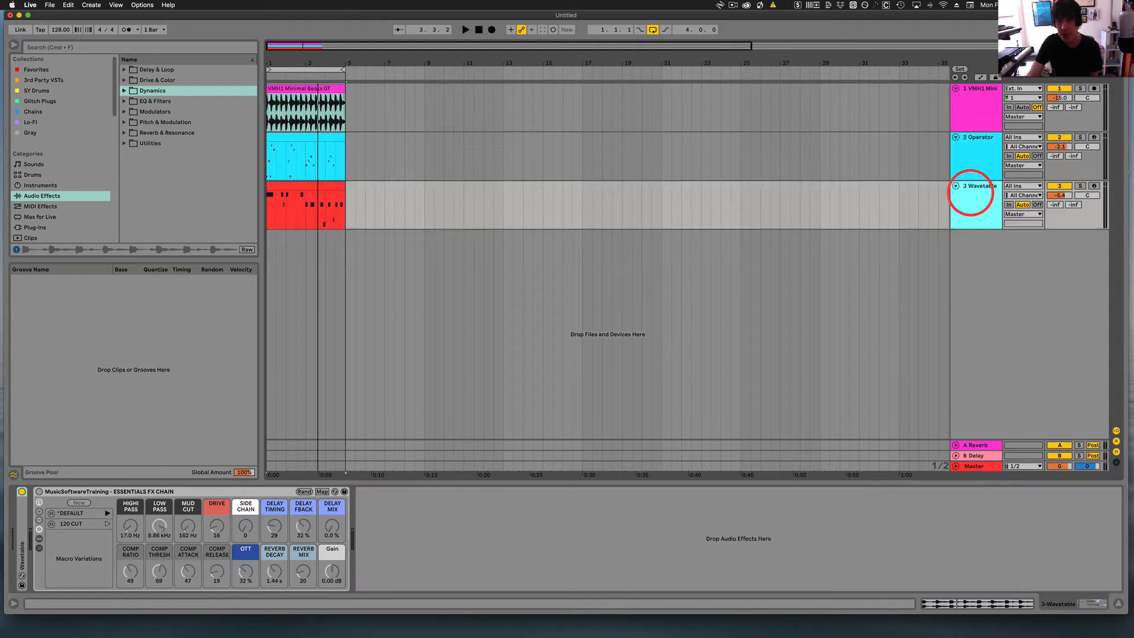
left_click(975, 93)
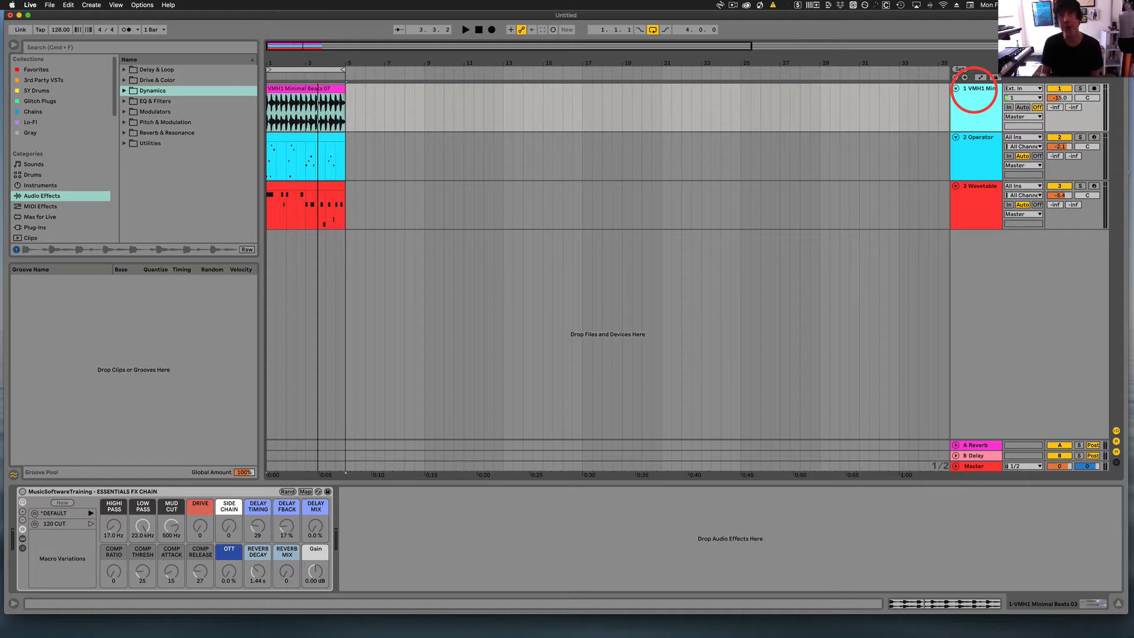
- Select the Operator and Wavetable clips in turn, and play the four-bar loop without the effects racks before stopping it
left_click(296, 138)
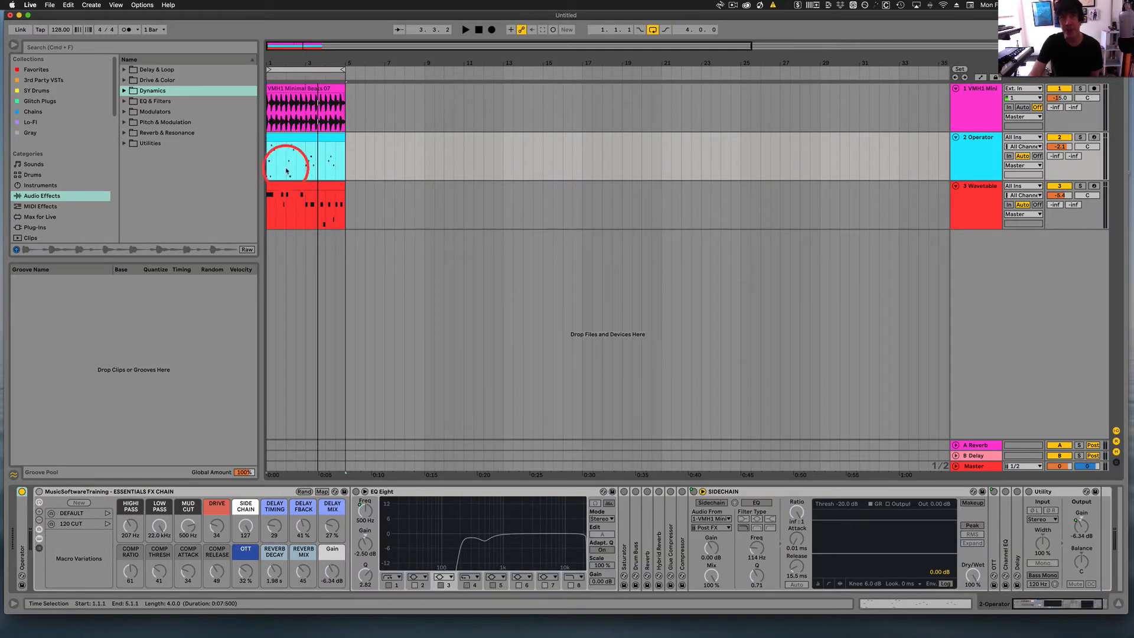
left_click(300, 189)
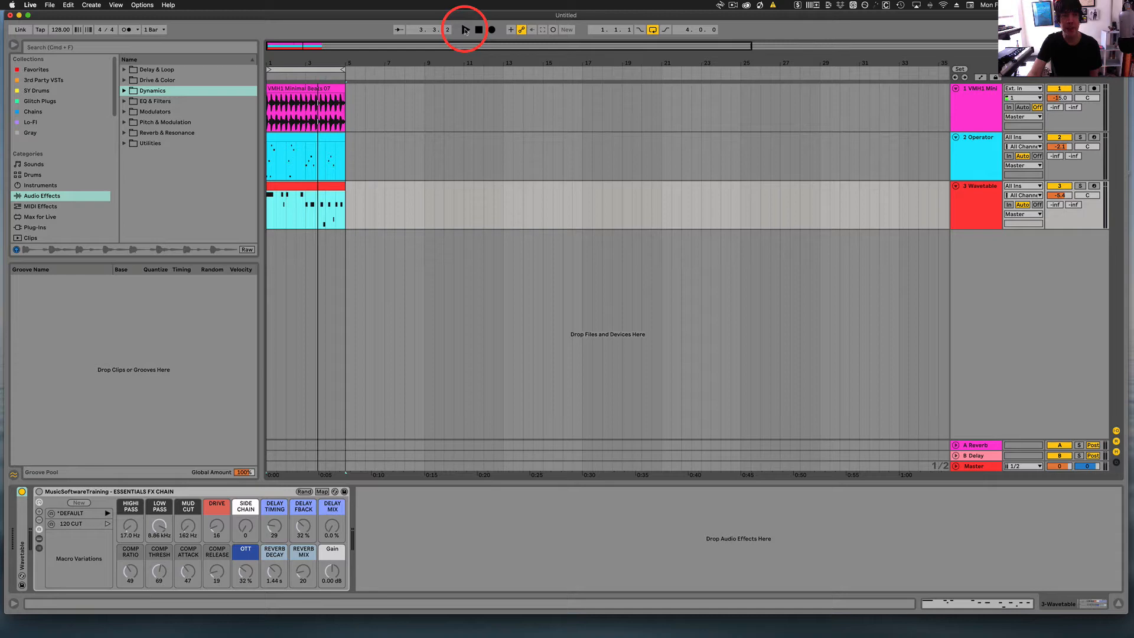
left_click(465, 30)
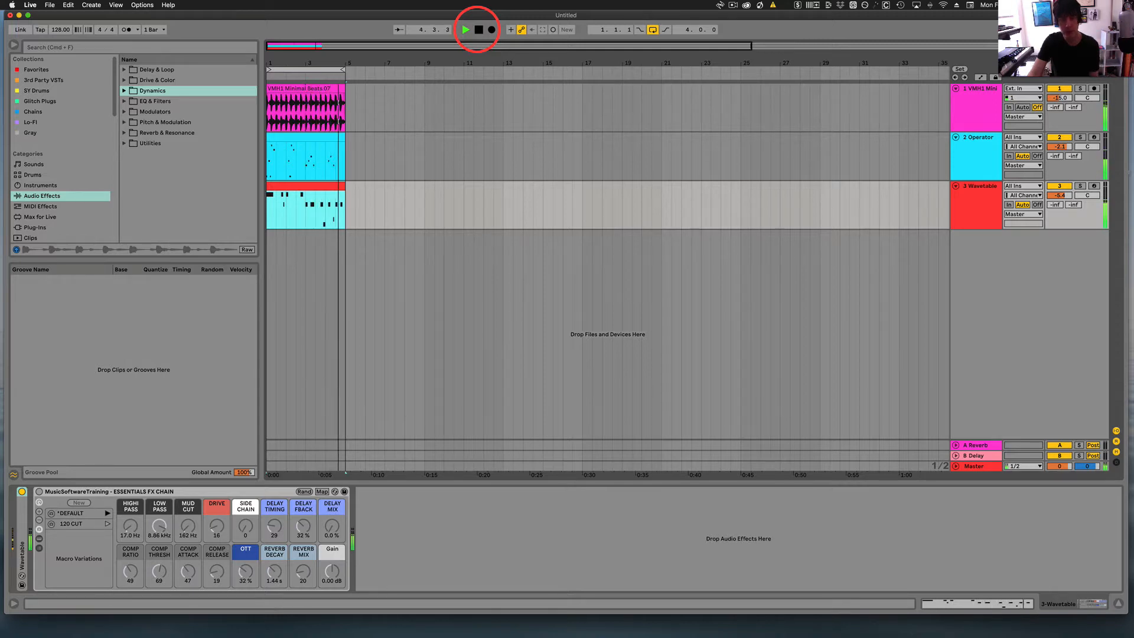
left_click(478, 29)
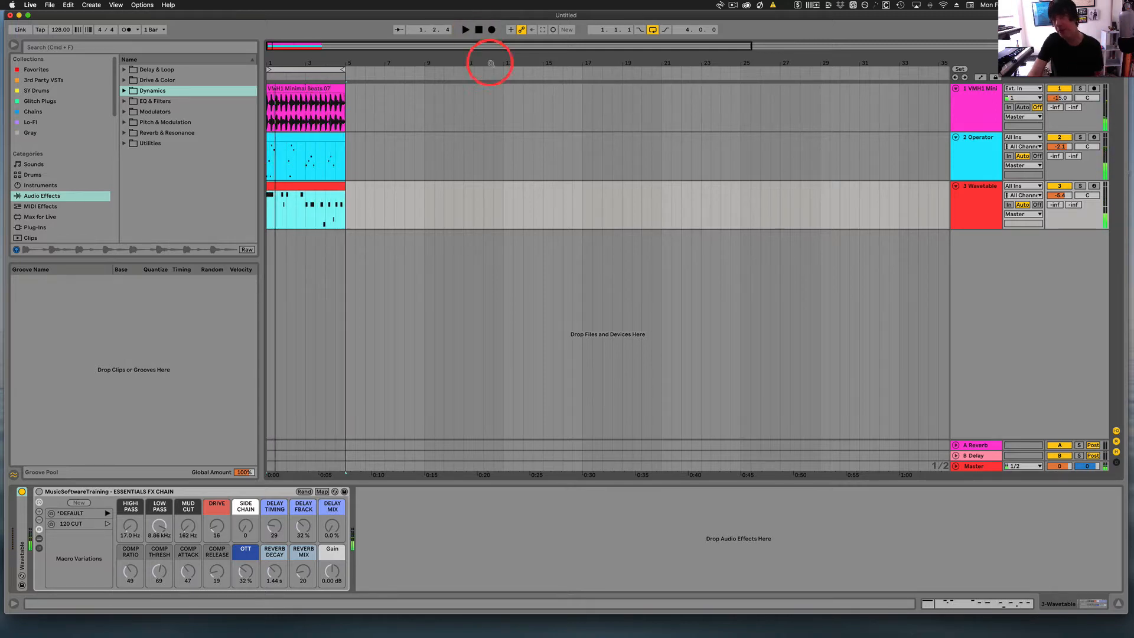
- Reactivate the Essentials FX Chain on the VMH1 Minimal Beats track and show the devices inside the rack
left_click(980, 93)
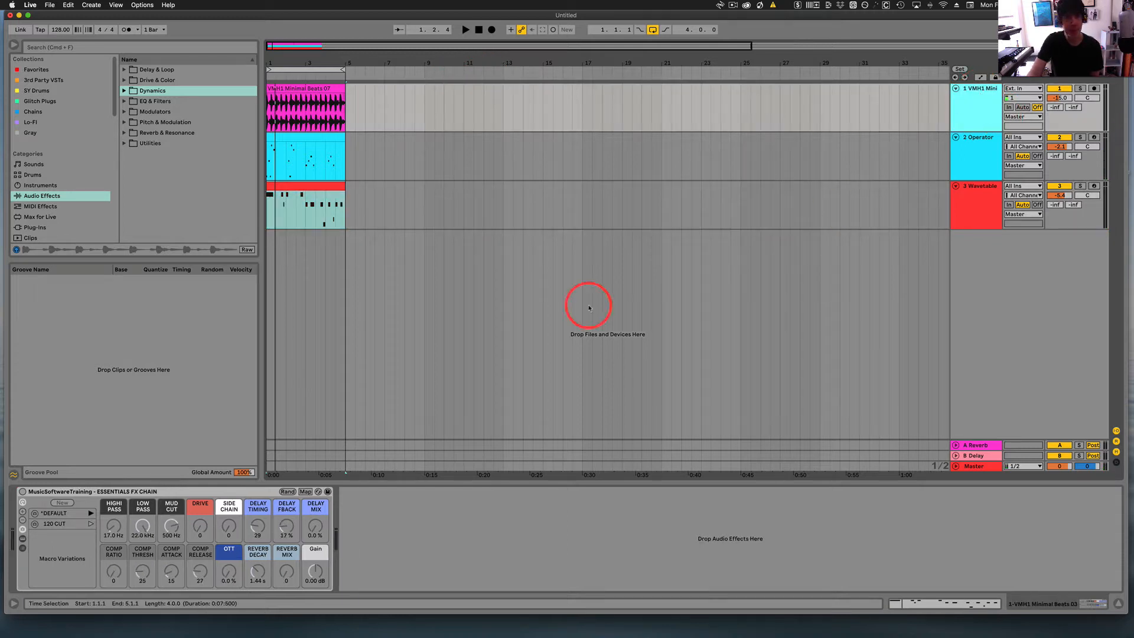
left_click(22, 491)
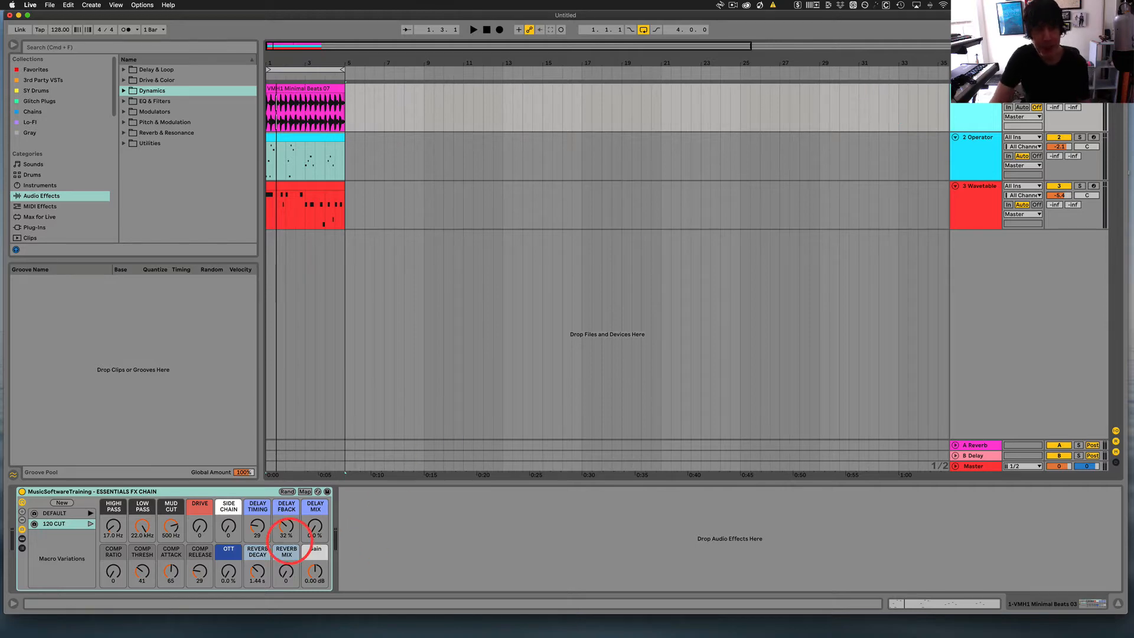
left_click(21, 539)
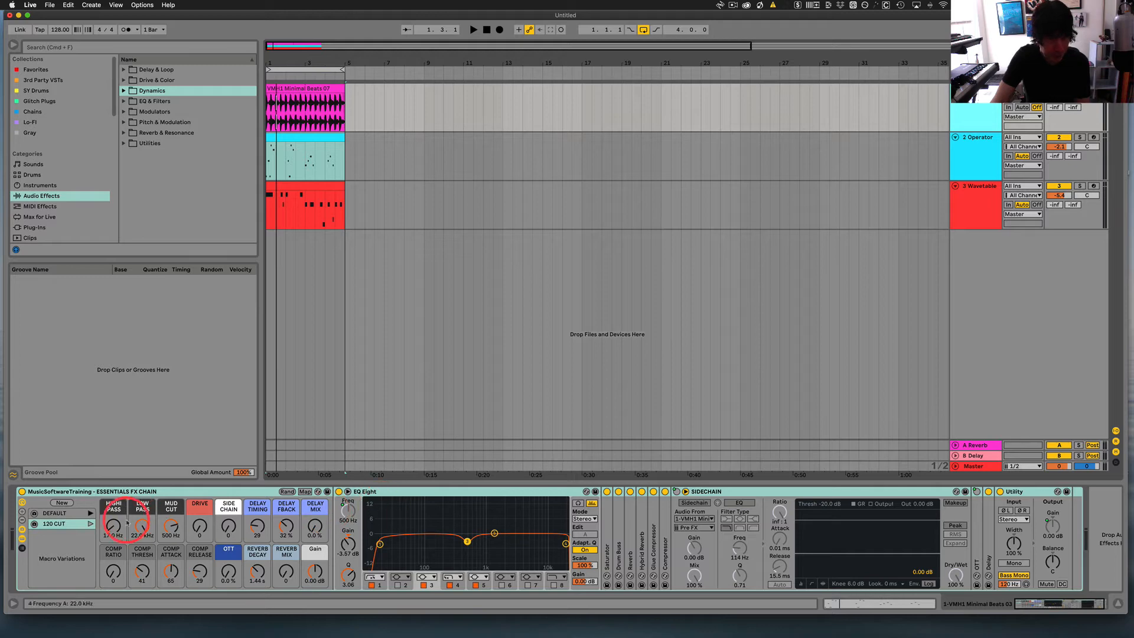
- Examine the rack's list of macro mappings from the compressor to the reverb entries, and leave mapping mode
left_click(304, 492)
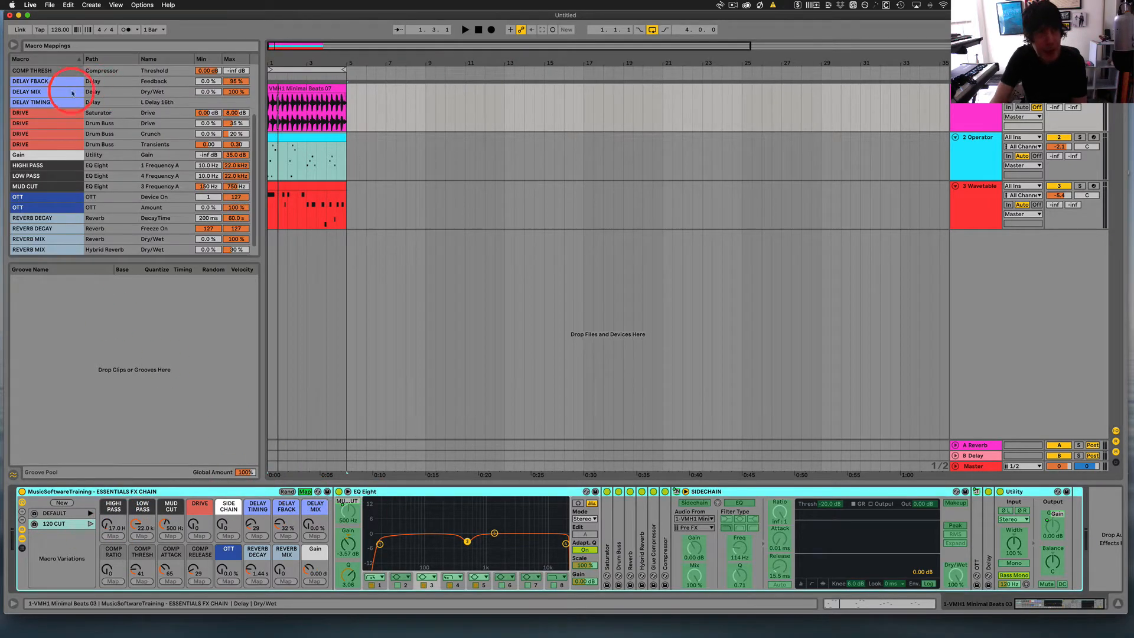
scroll(53, 106, "up", 3)
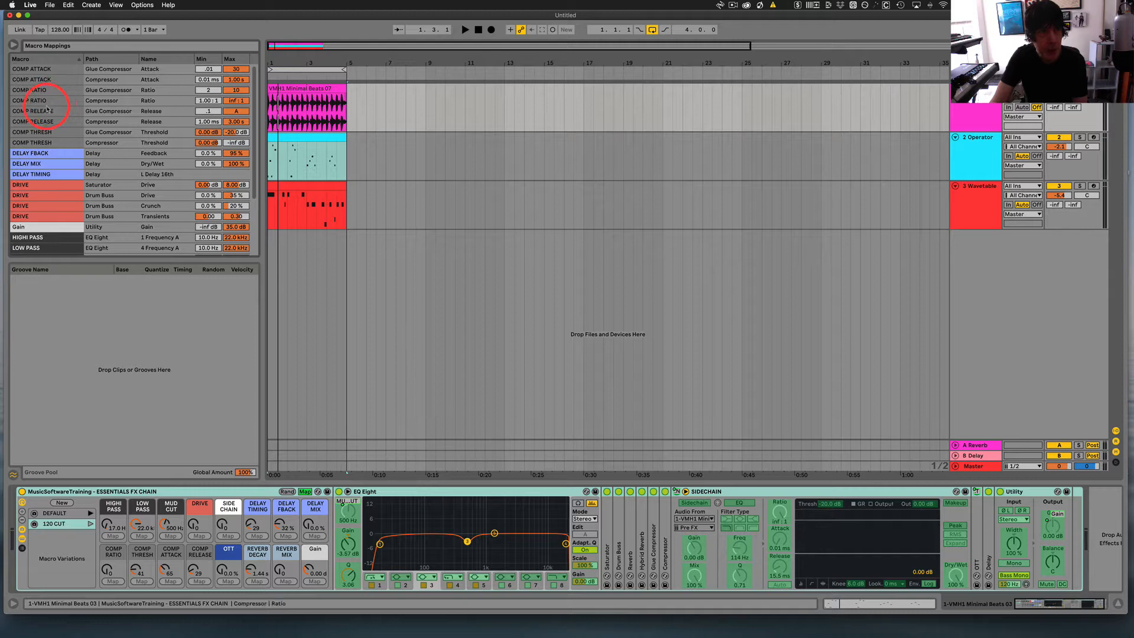
scroll(147, 177, "down", 3)
scroll(149, 180, "down", 1)
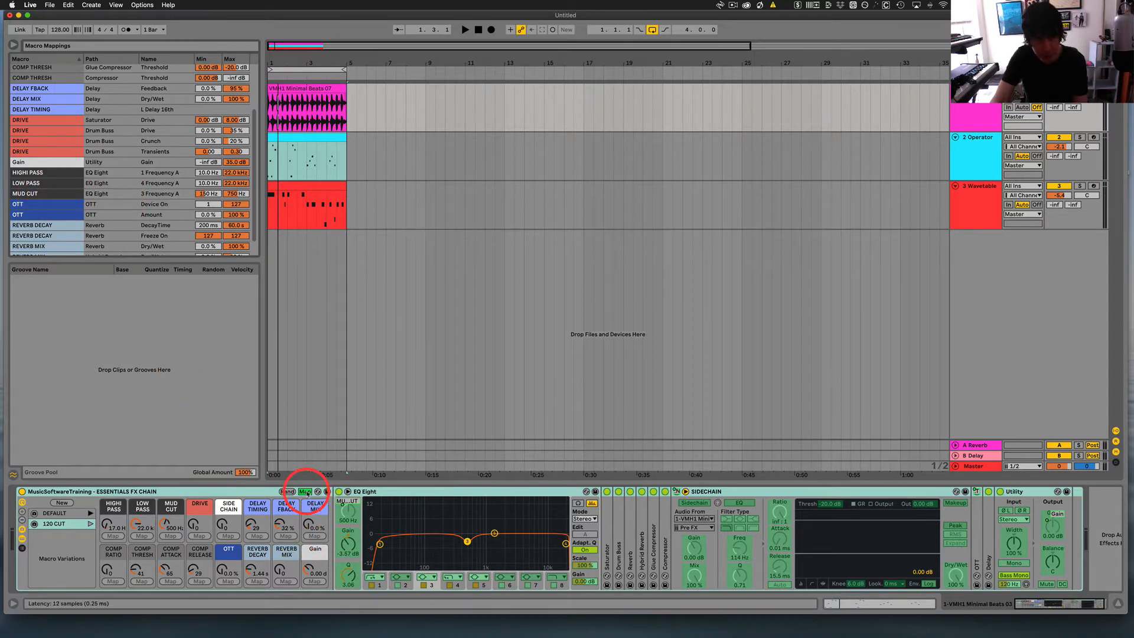
left_click(305, 492)
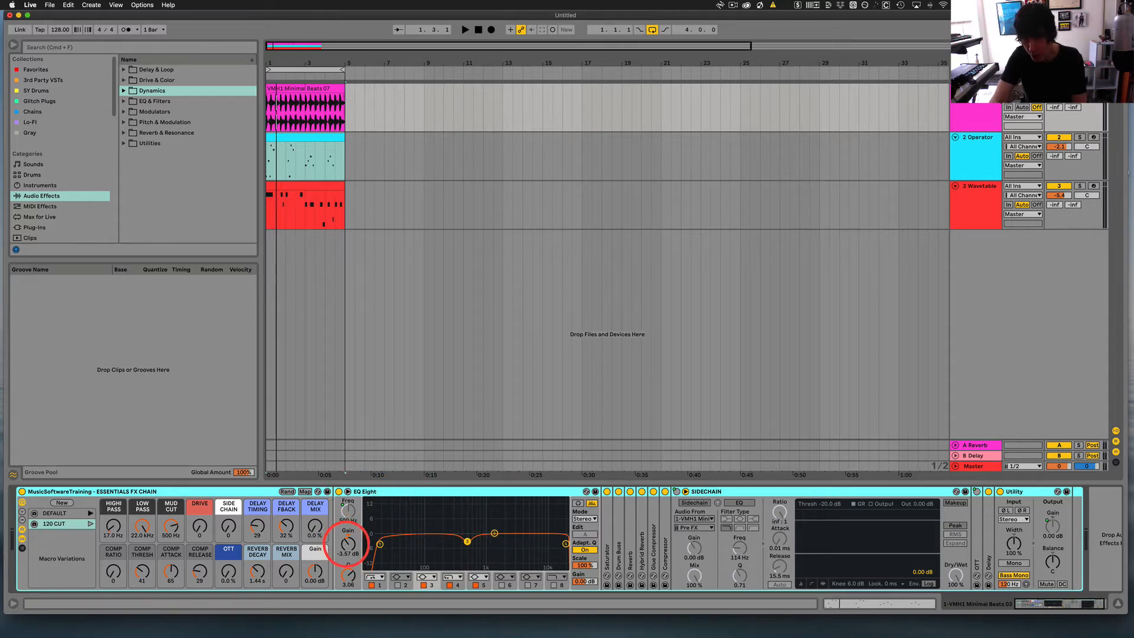
- Try boosting the gain of EQ Eight's 500 Hz band to 8.33 dB while testing the Mud Cut macro
left_click_drag(348, 543, 348, 543)
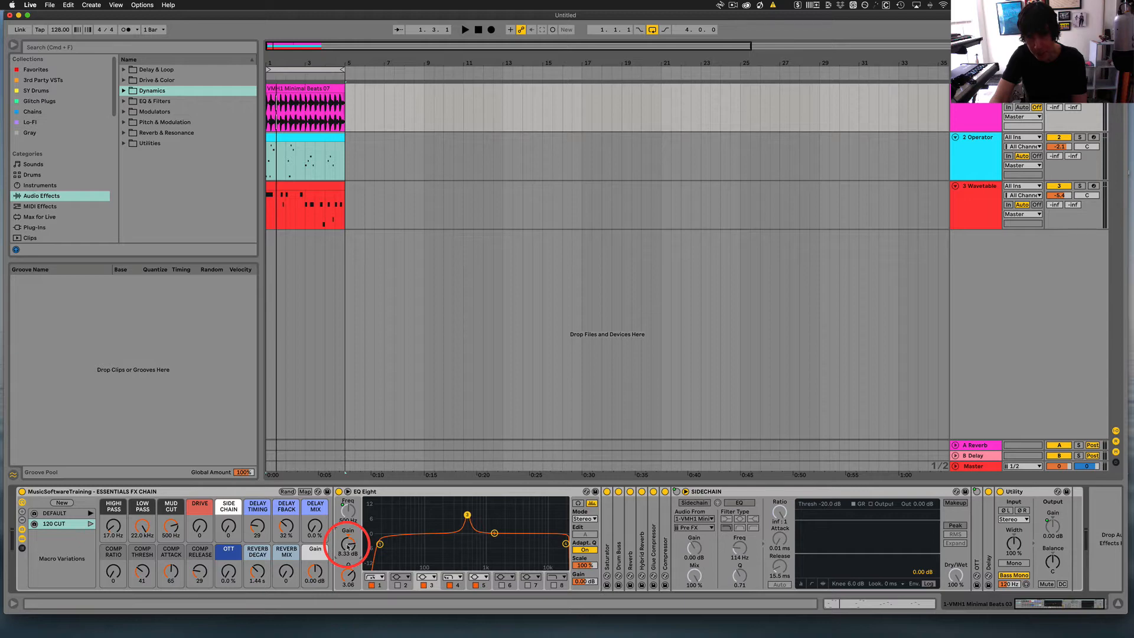
left_click_drag(172, 525, 171, 525)
left_click_drag(348, 543, 349, 545)
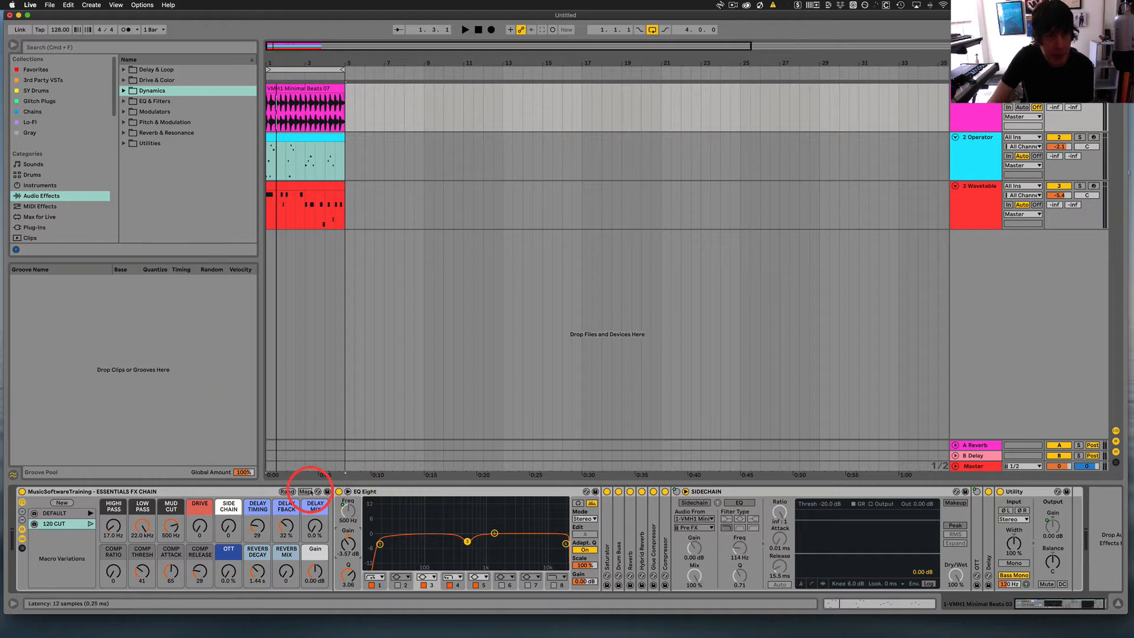
- Show the rack's macro mappings again and expand the Glue Compressor and Compressor devices
left_click(305, 492)
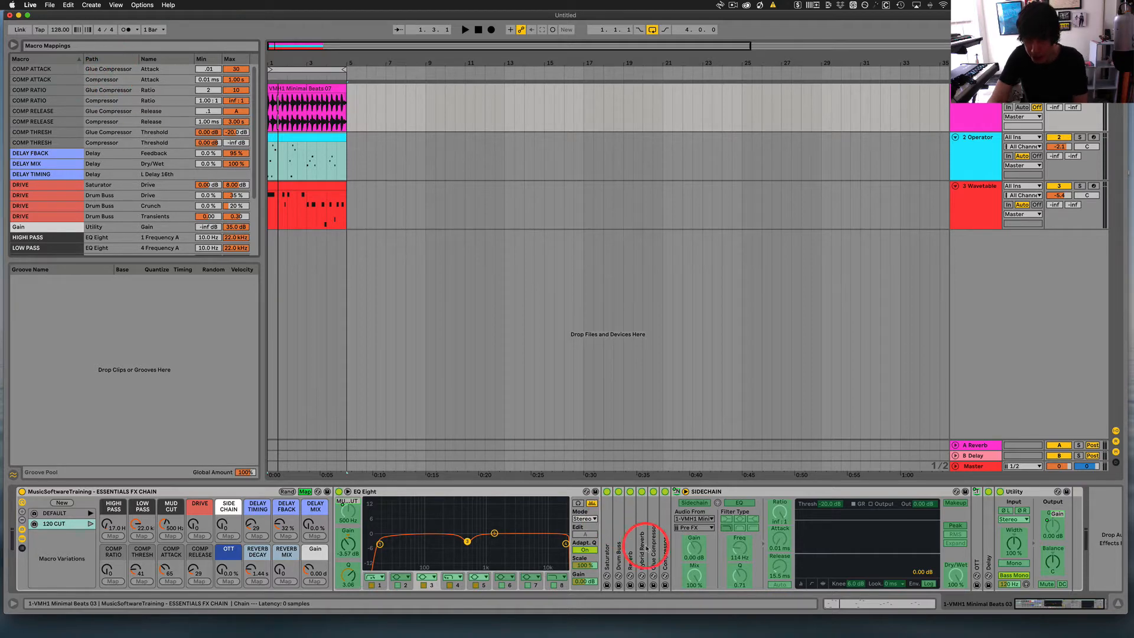
double_click(653, 540)
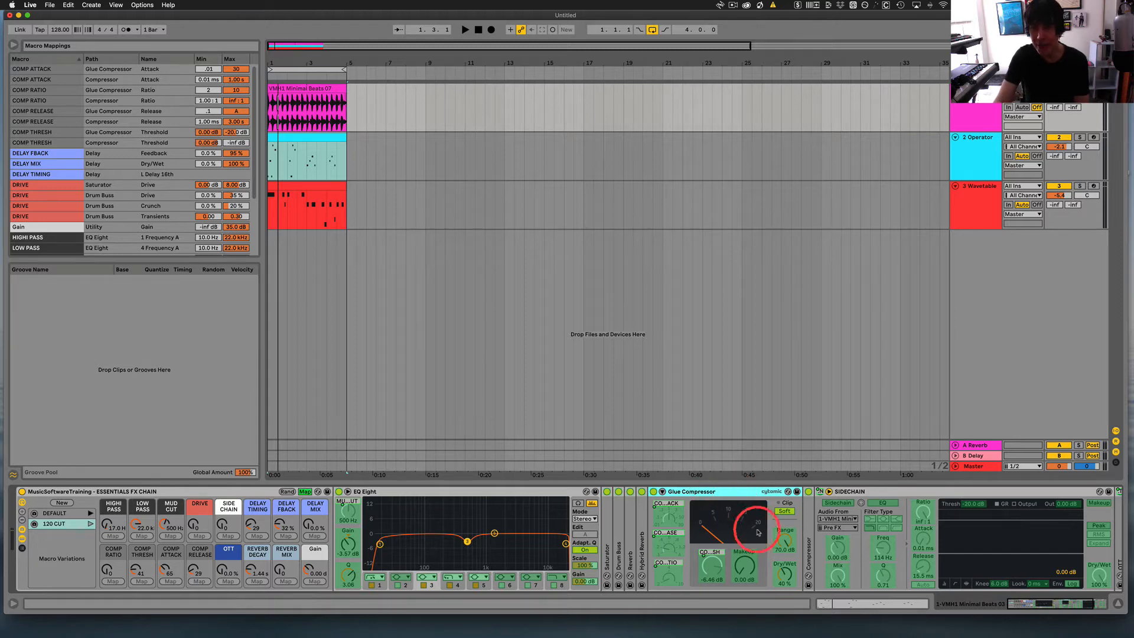
double_click(807, 533)
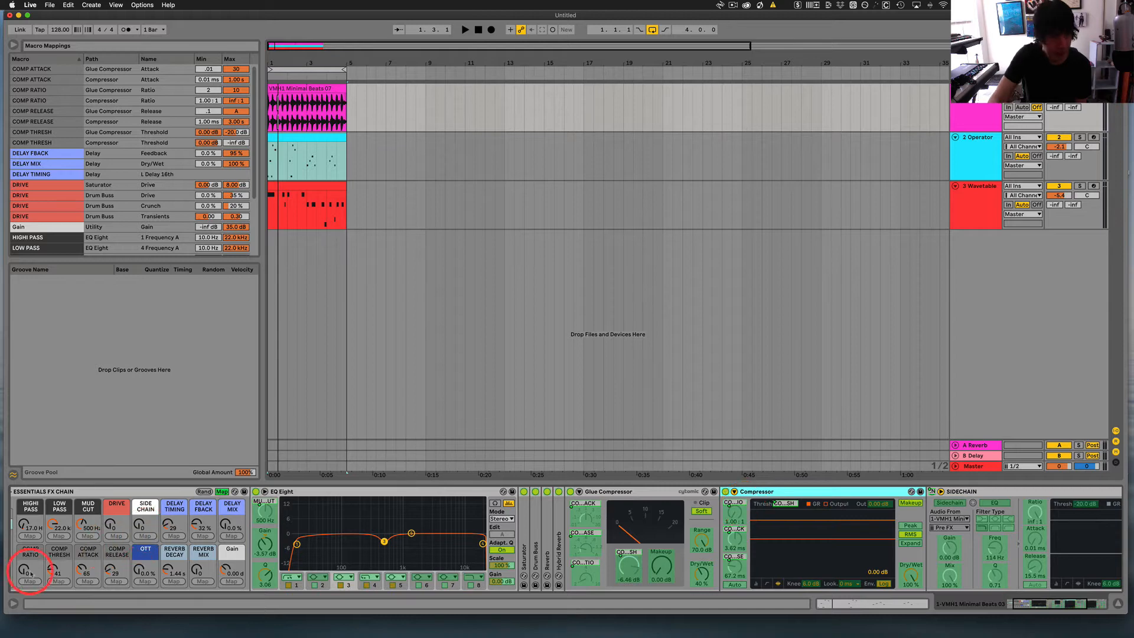
- Set the Comp Ratio macro to 14, Comp Attack to 61 and Comp Release to 26, and reset Comp Thresh to its default
left_click(25, 571)
left_click_drag(24, 571, 24, 572)
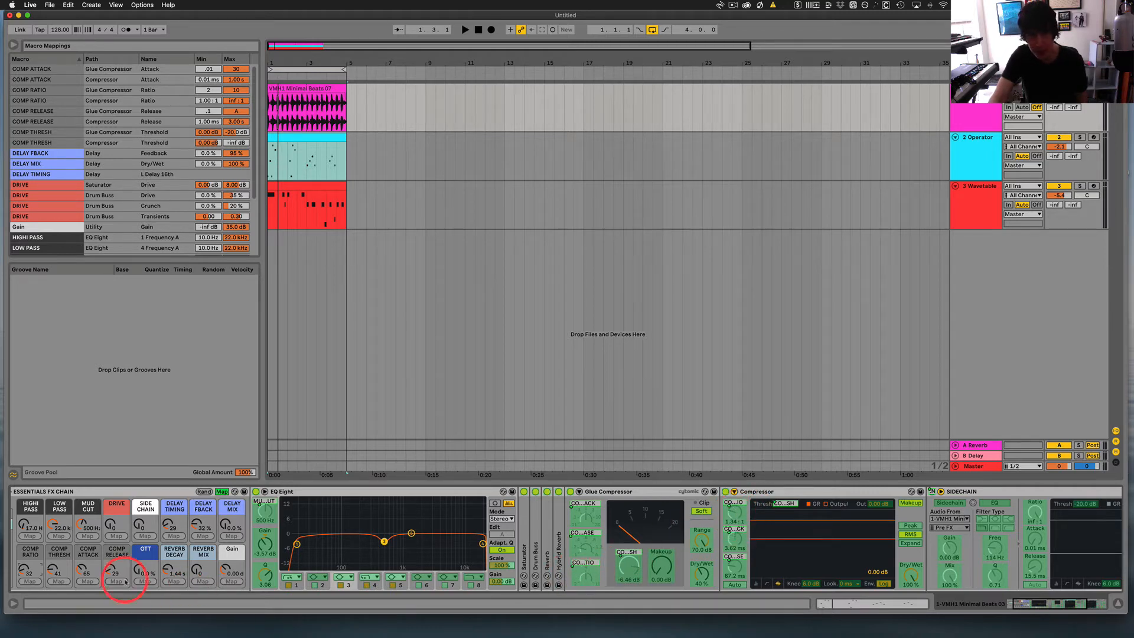
left_click_drag(26, 570, 55, 573)
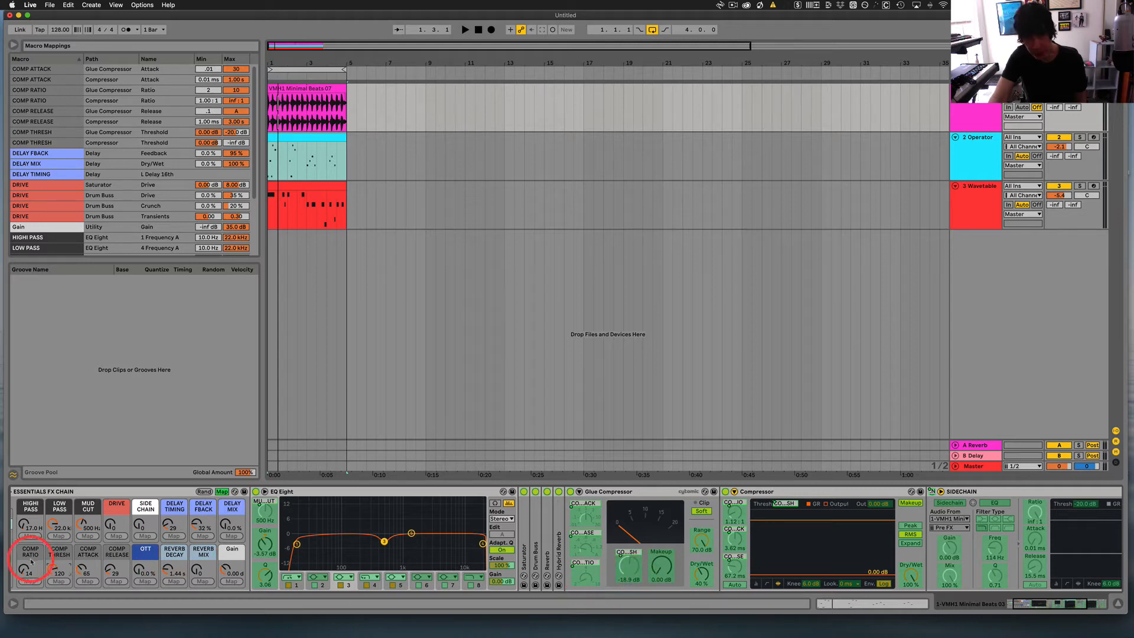
left_click_drag(49, 573, 49, 570)
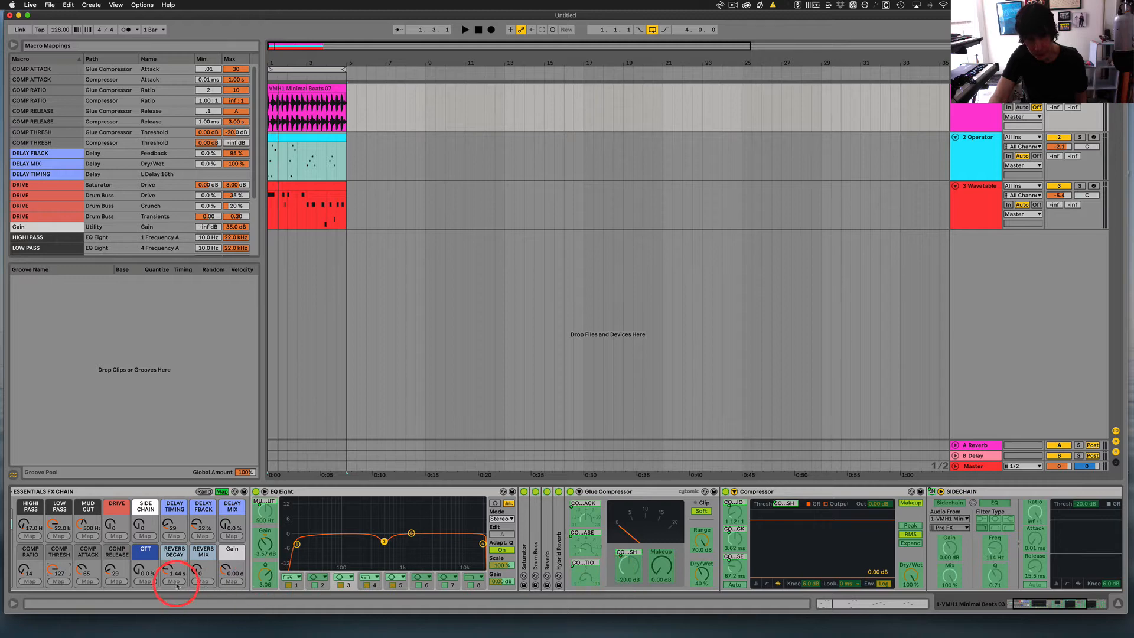
double_click(51, 571)
left_click_drag(81, 567, 85, 574)
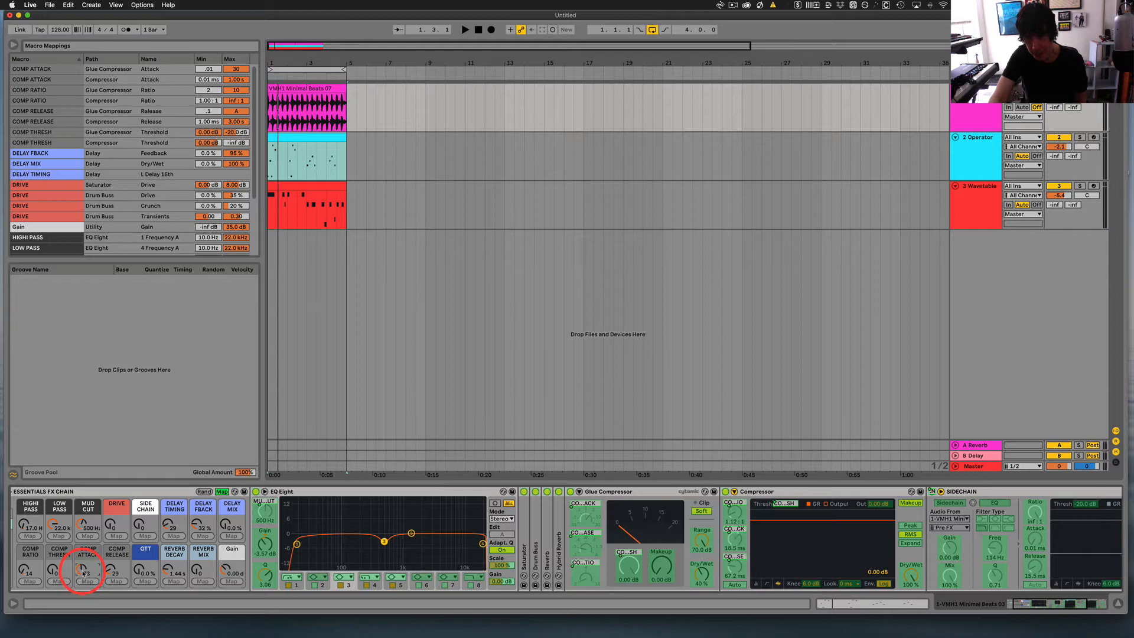
left_click_drag(83, 572, 110, 575)
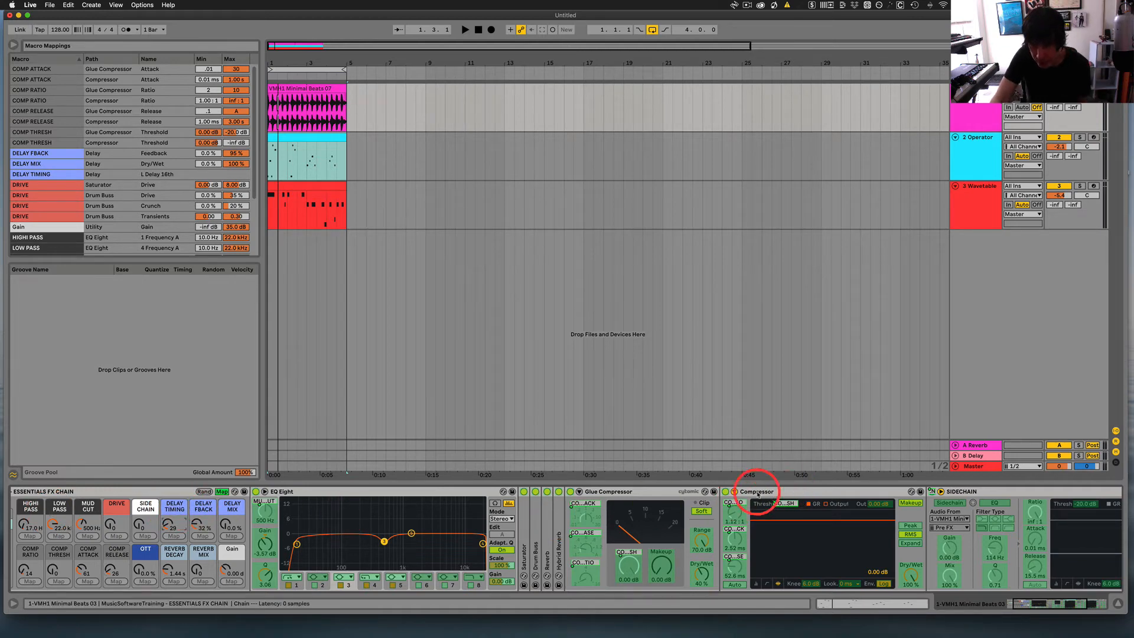
- Collapse the Compressor and Glue Compressor, and expand the Delay device in the rack
double_click(758, 492)
double_click(611, 491)
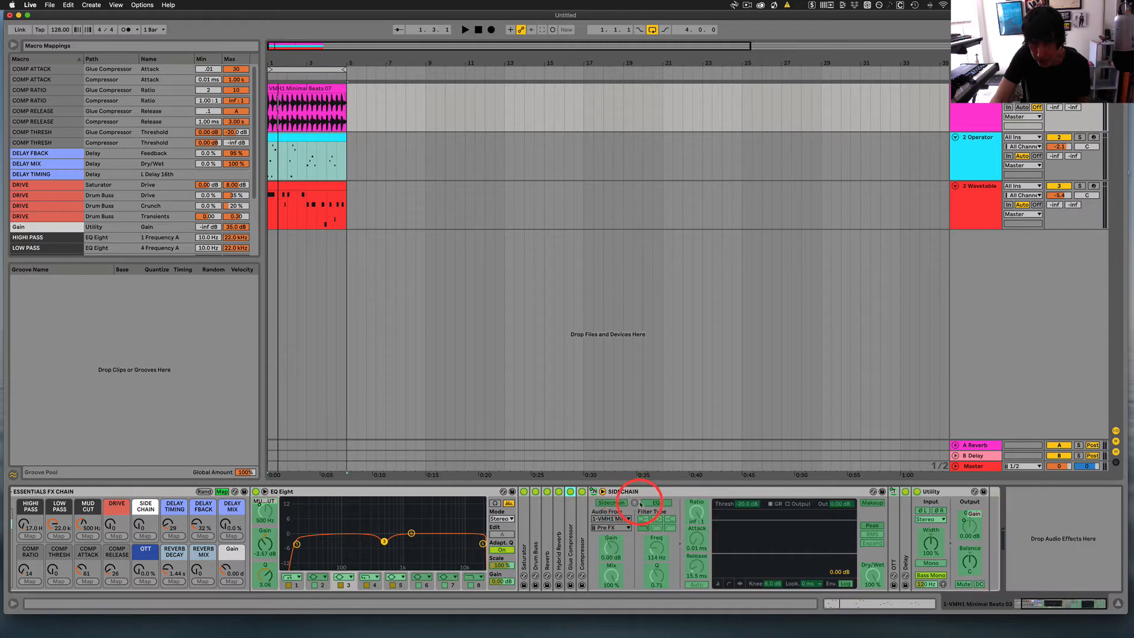
double_click(906, 526)
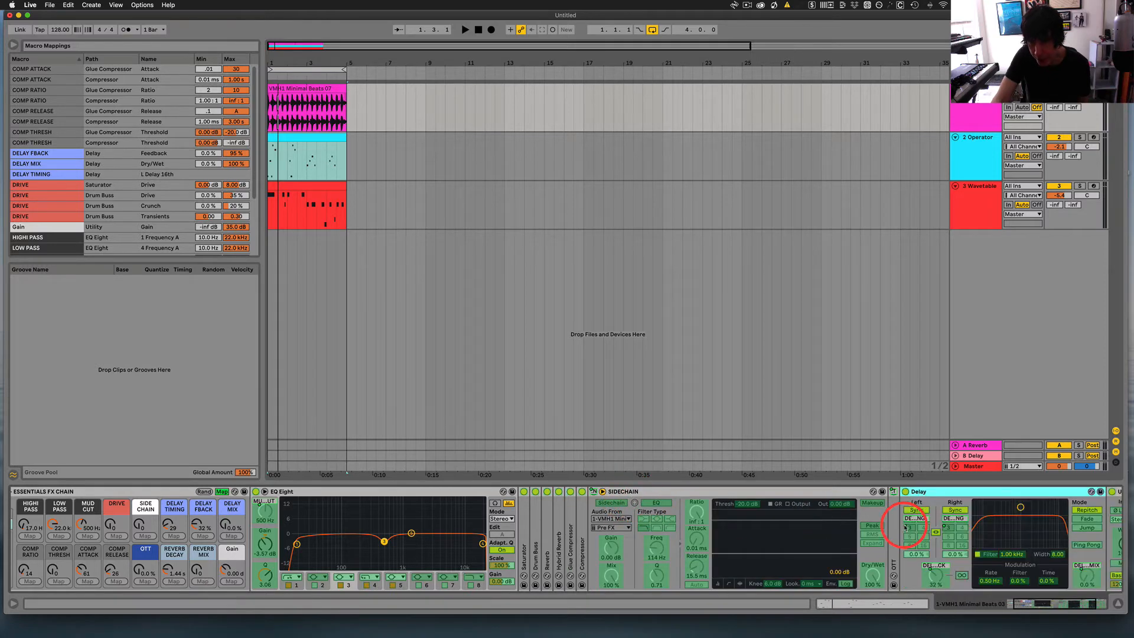
scroll(872, 533, "right", 4)
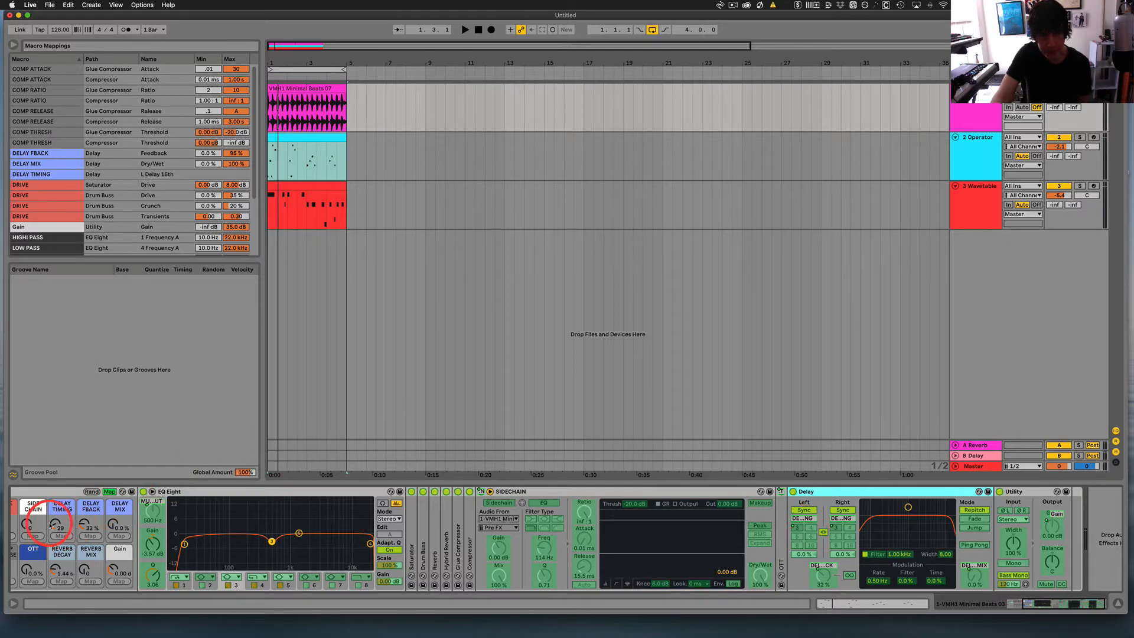
- Set the Delay Timing macro to 45 and the Delay Feedback macro to 37 %
left_click(55, 525)
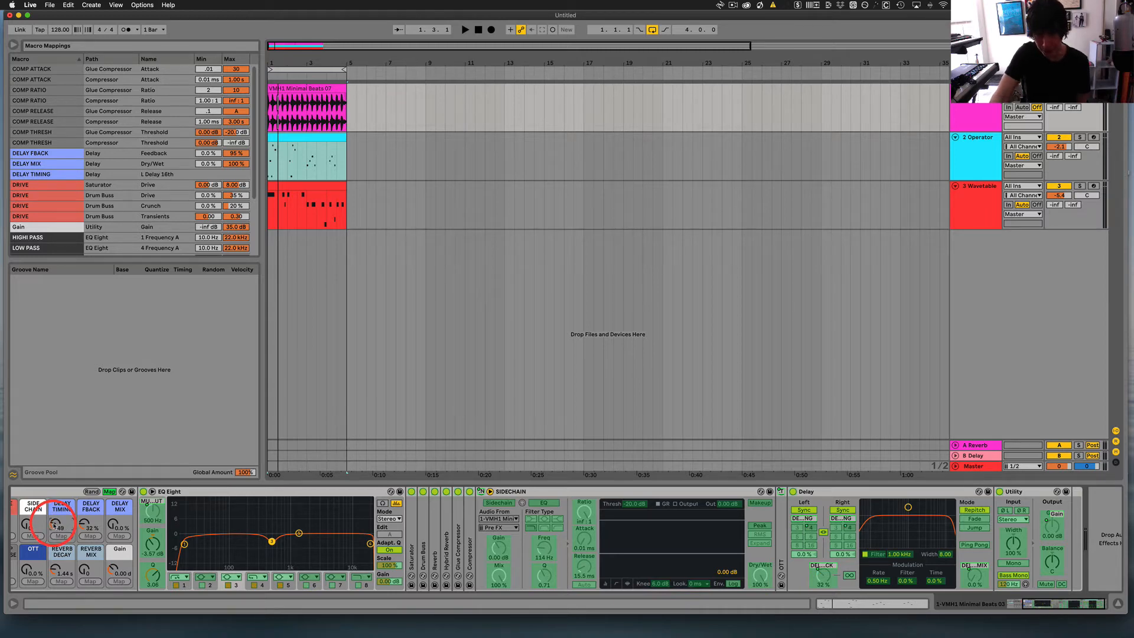
left_click_drag(53, 524, 53, 524)
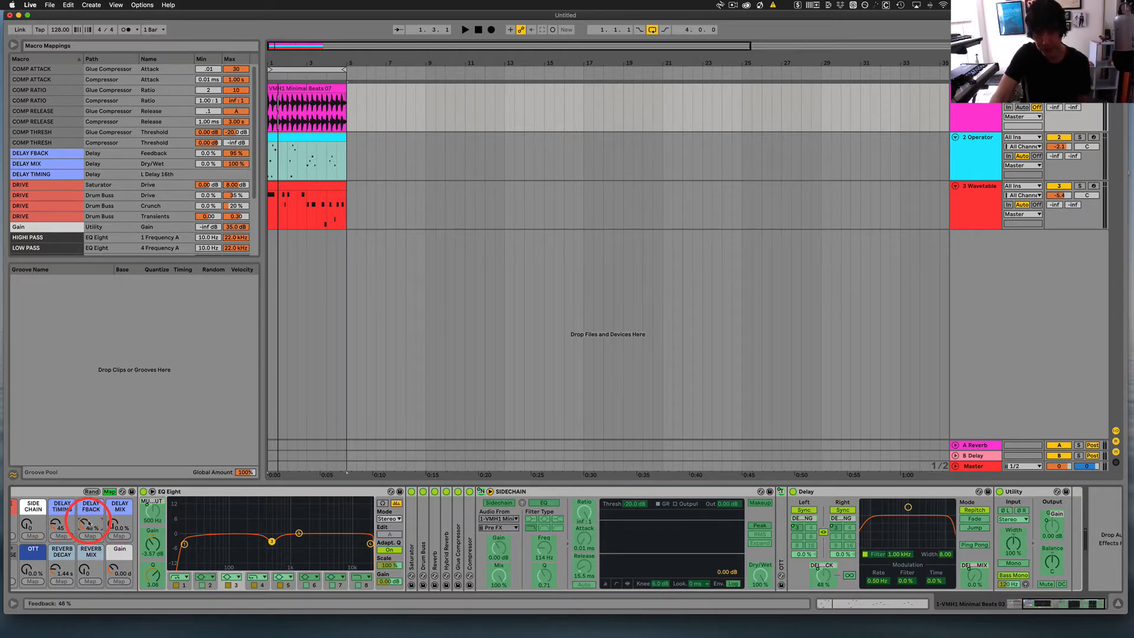
left_click_drag(88, 527, 89, 526)
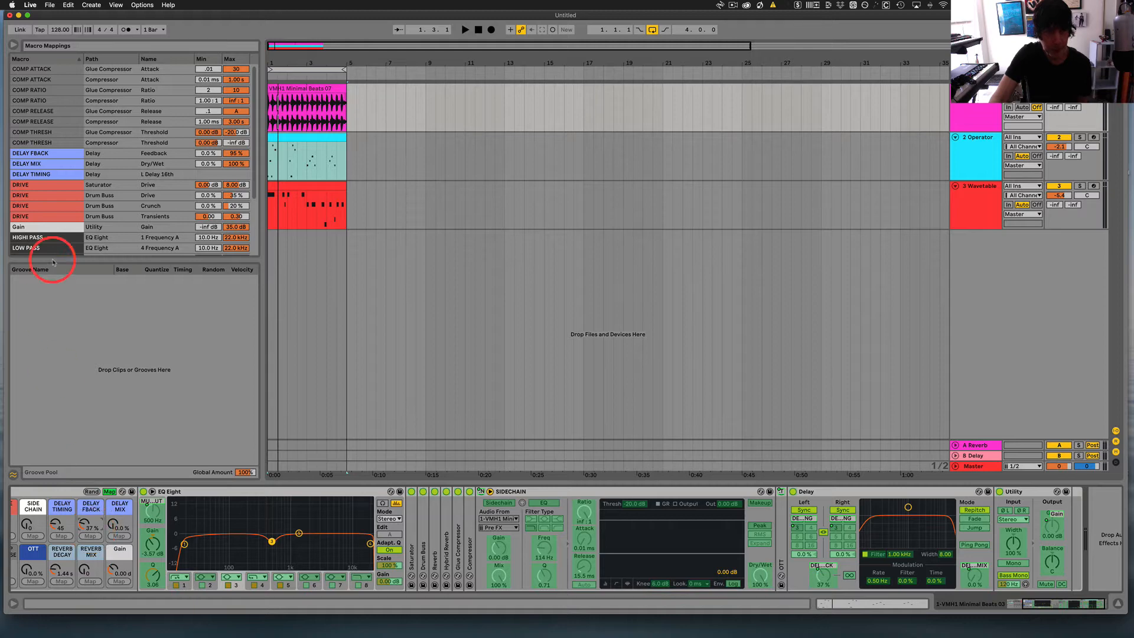
- Select the Reverb Decay mapping for DecayTime, and swap the expanded Delay for the Reverb and Hybrid Reverb devices
scroll(44, 251, "down", 5)
left_click(36, 207)
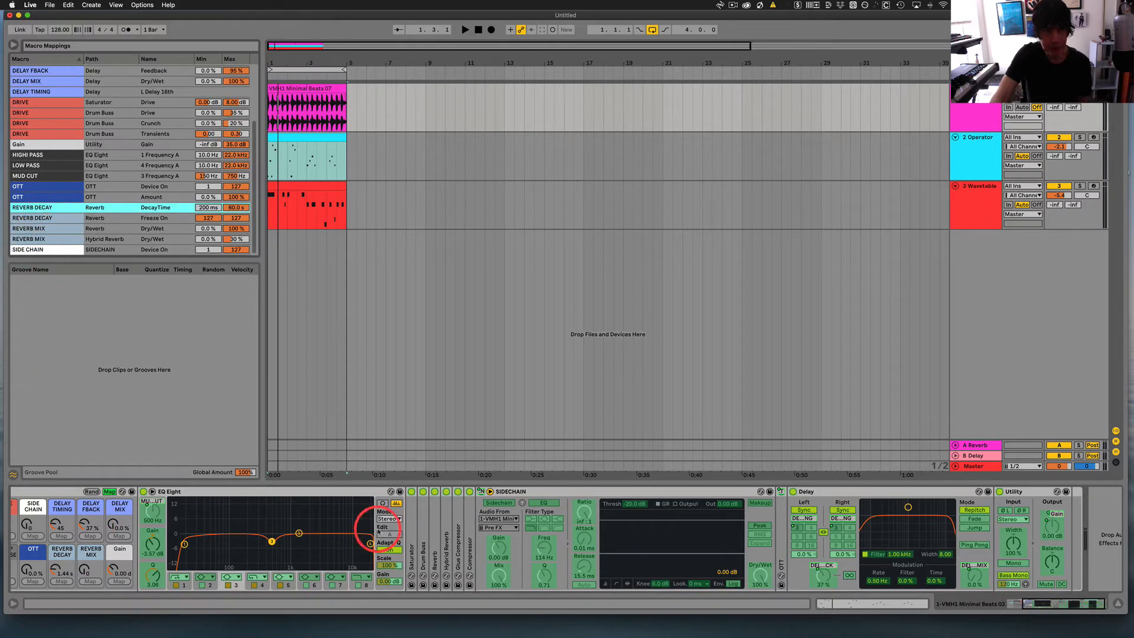
left_click(847, 493)
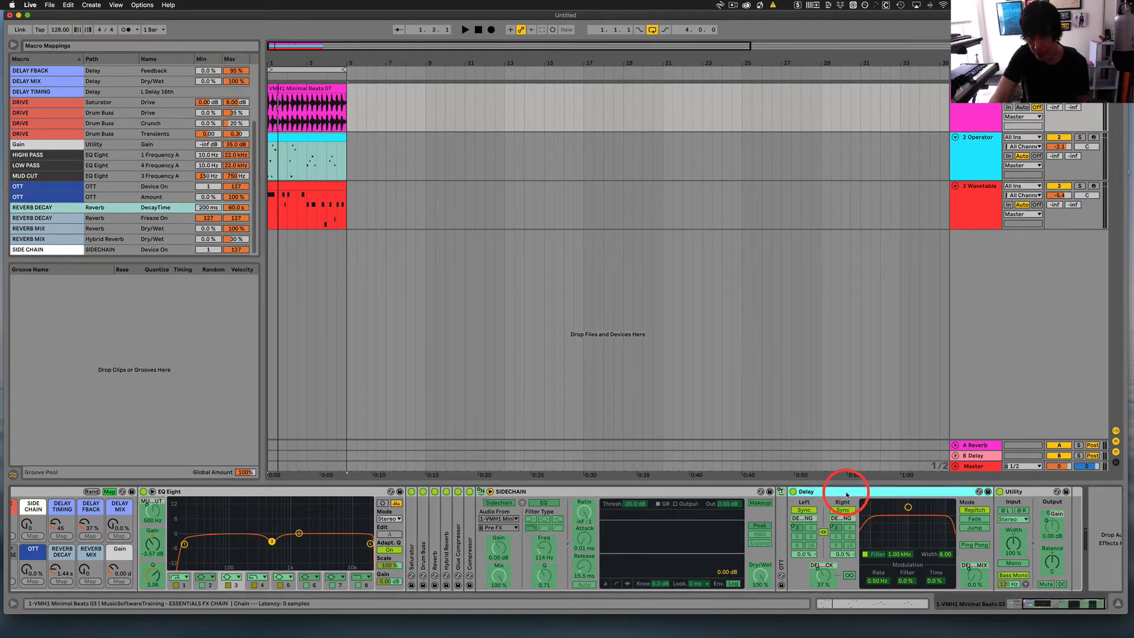
double_click(847, 492)
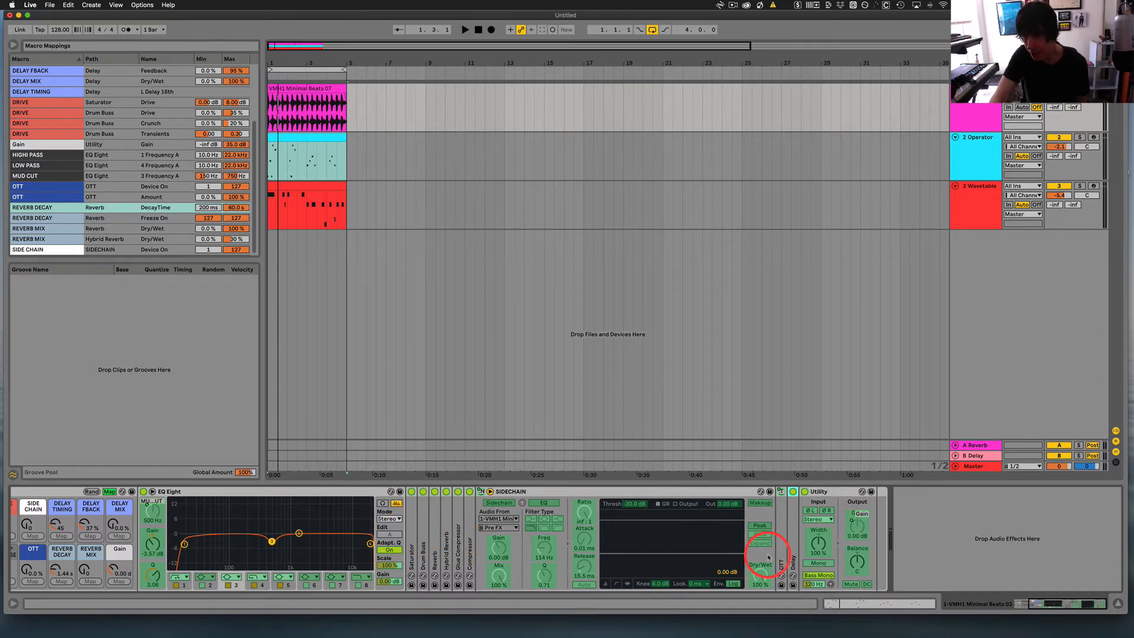
double_click(436, 556)
double_click(712, 544)
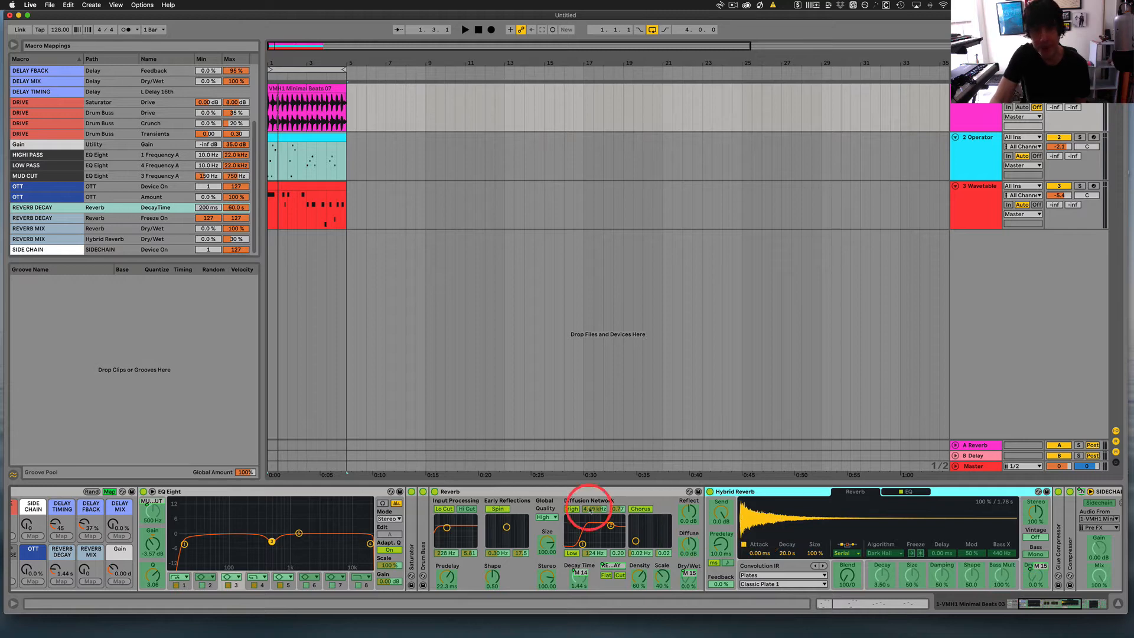
- Collapse the Reverb and Hybrid Reverb devices, and expand the Saturator and Drum Buss in the rack
scroll(538, 496, "left", 3)
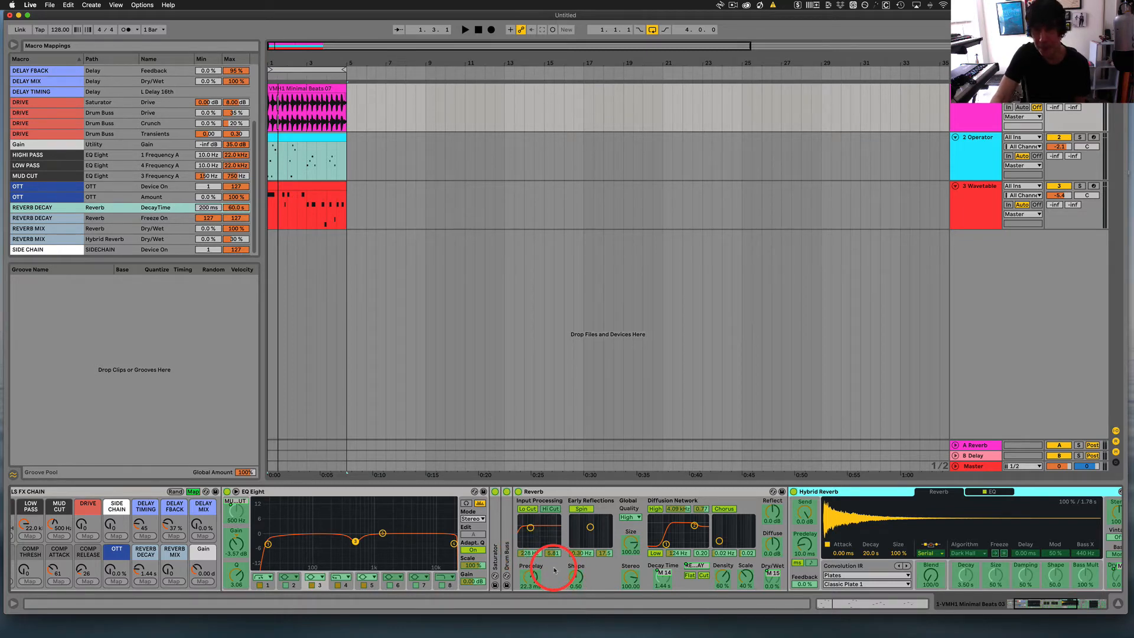
scroll(569, 568, "left", 3)
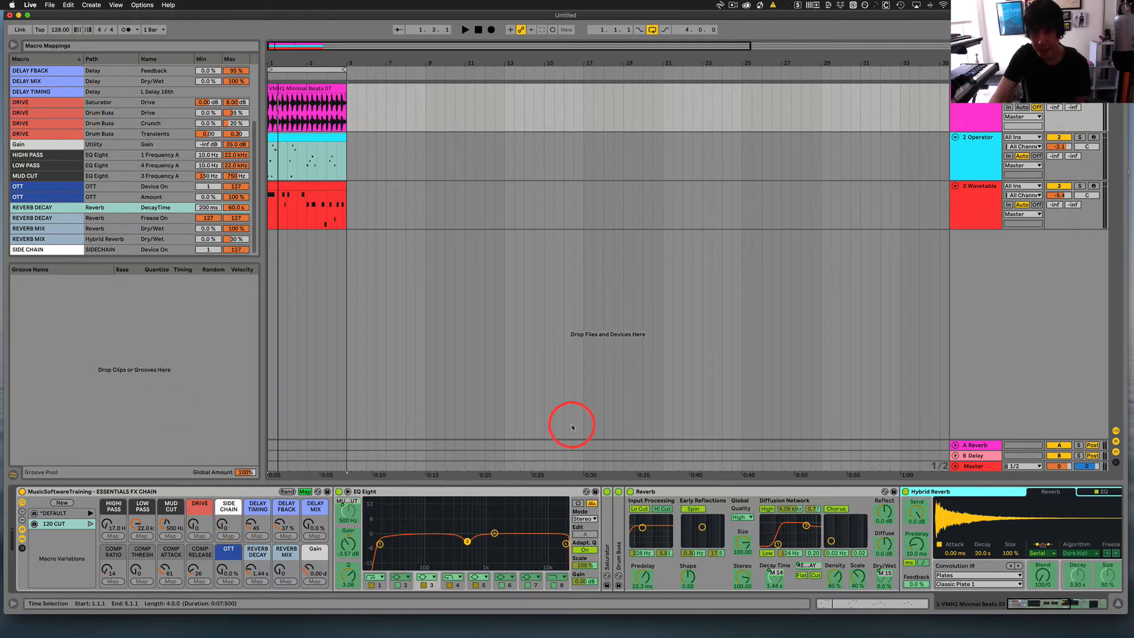
double_click(698, 494)
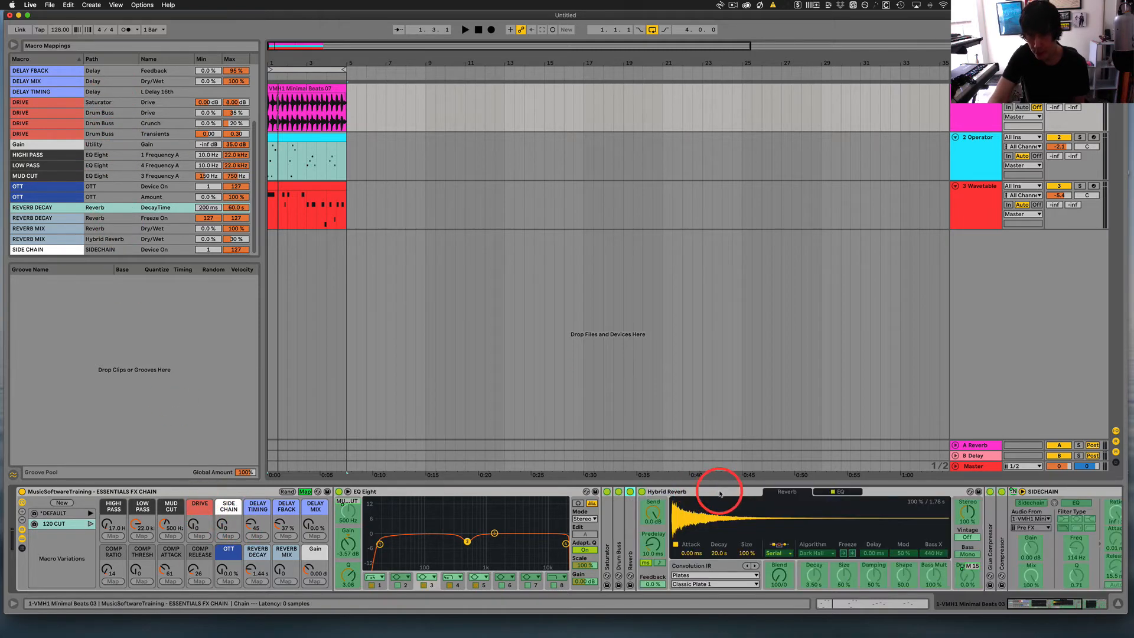
double_click(717, 491)
double_click(607, 549)
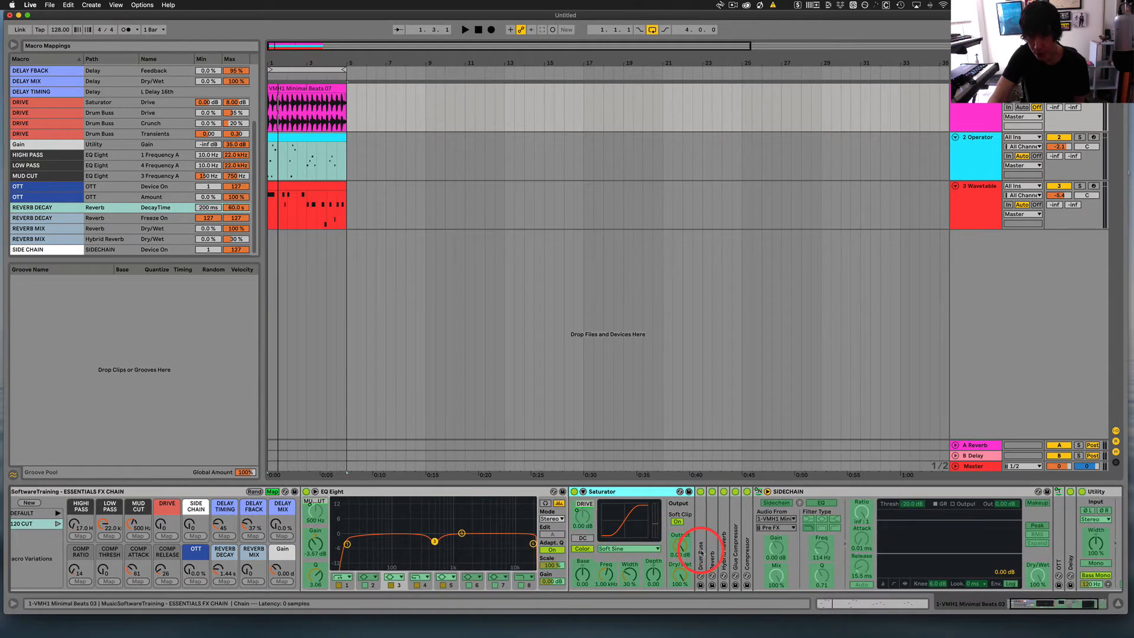
double_click(701, 553)
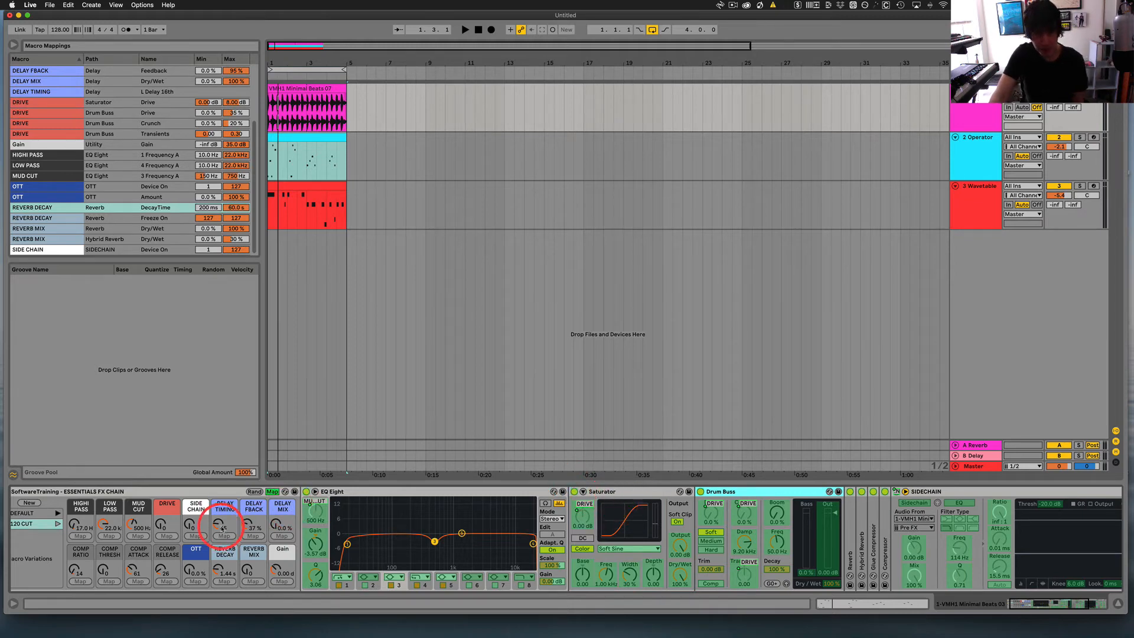
- Try the Drive macro at 127 and return it to 0, and collapse the Saturator and Drum Buss
left_click_drag(162, 526, 163, 525)
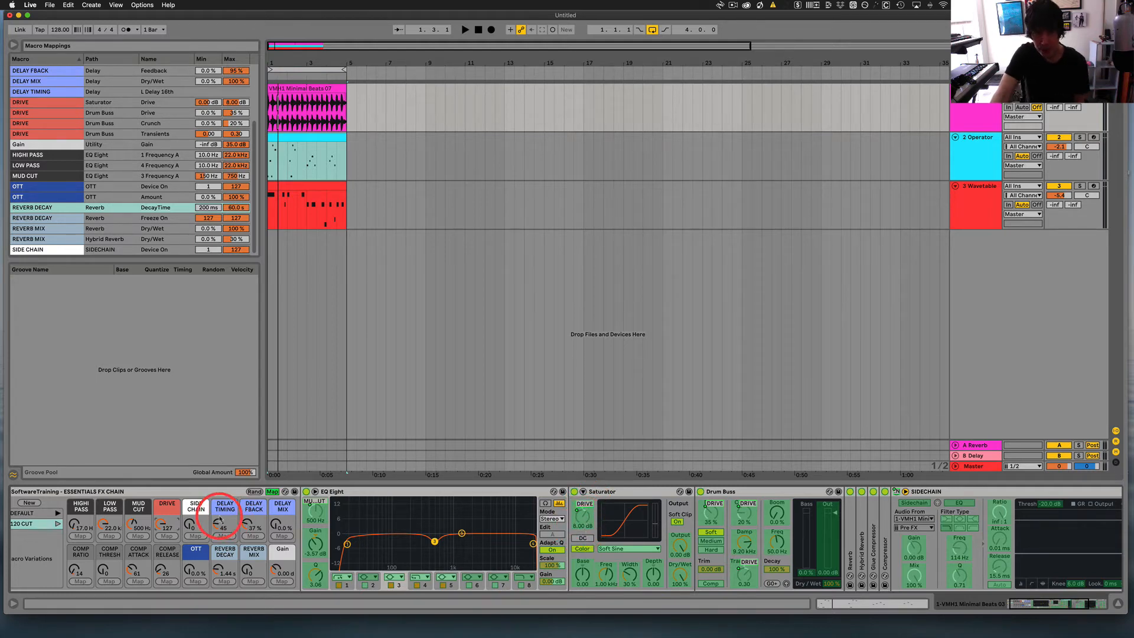
left_click_drag(163, 525, 164, 526)
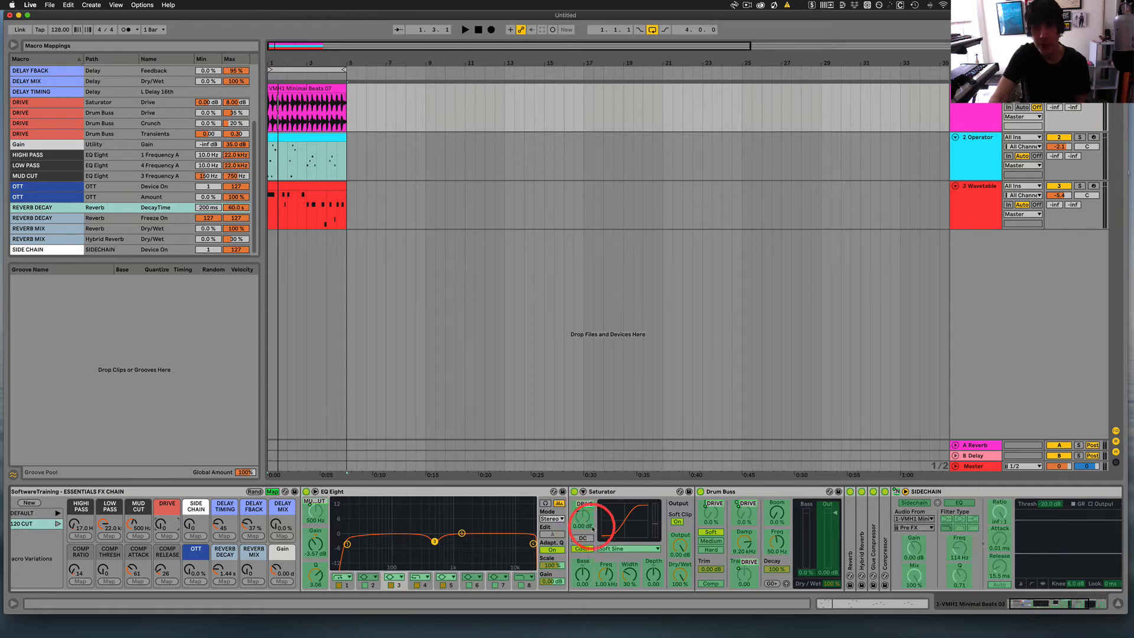
double_click(634, 491)
double_click(633, 492)
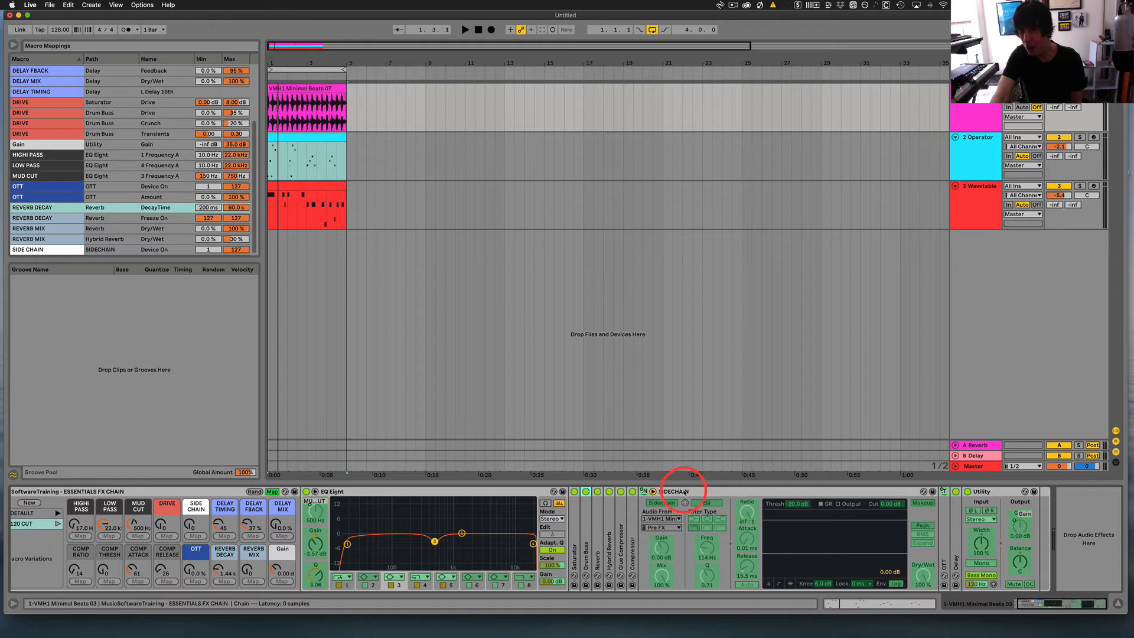
- Choose 1-VMH1 Minimal Beats 03 as the SIDECHAIN compressor's audio source, and exit the rack's macro map mode
left_click(653, 520)
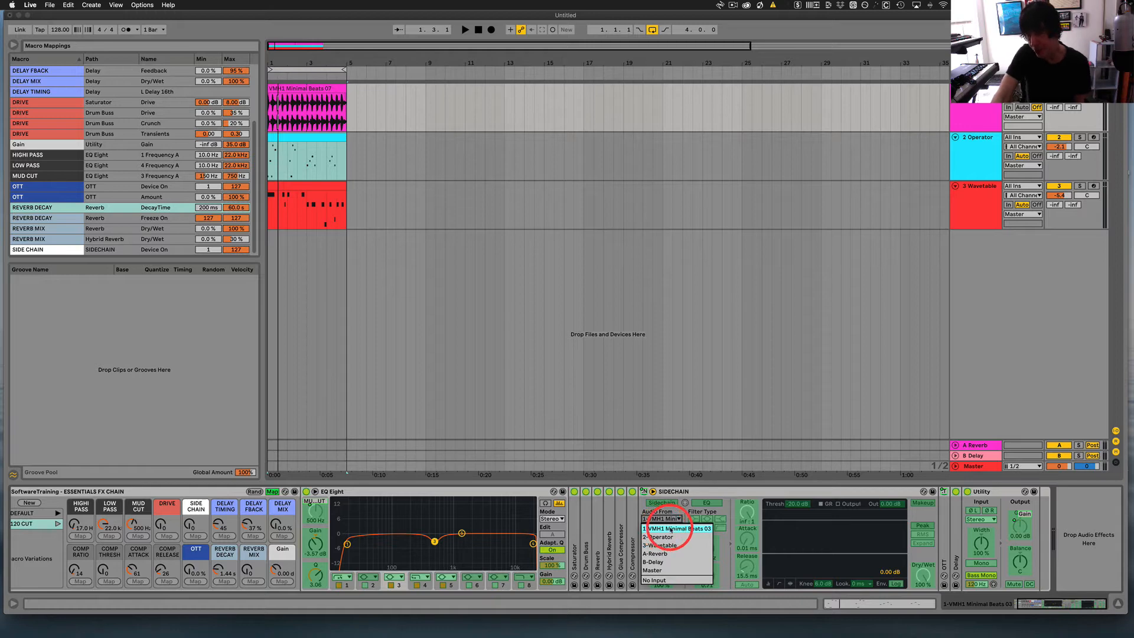
left_click(674, 529)
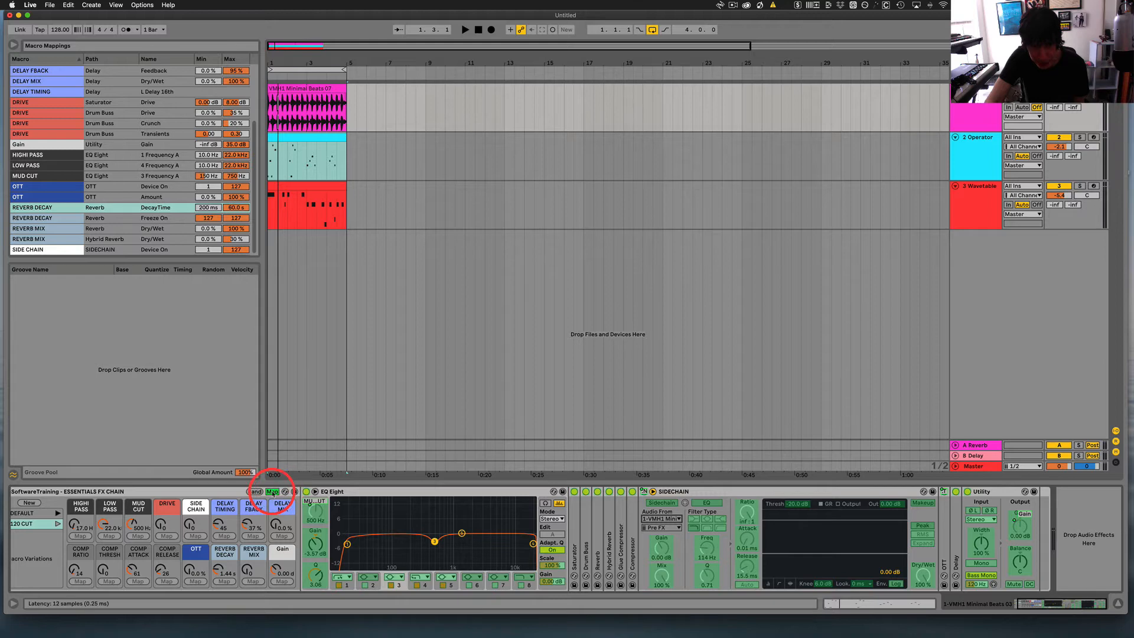
left_click(272, 492)
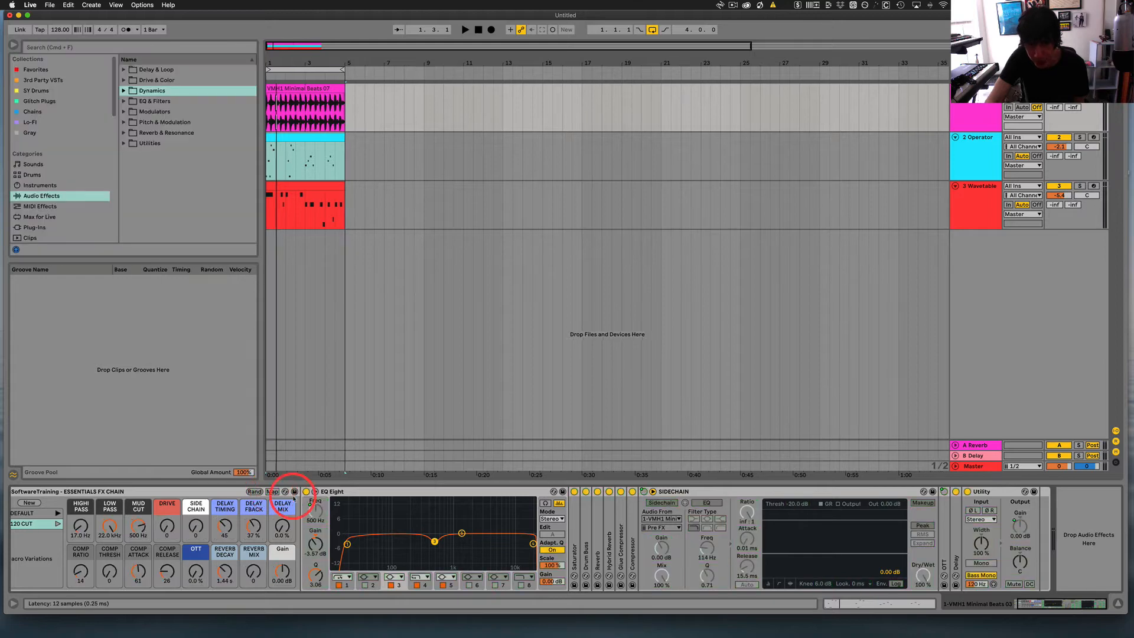
- Try the Side Chain macro at 84 and 70 while inspecting the SIDECHAIN compressor's EQ filter, and return the macro to 0
left_click(706, 503)
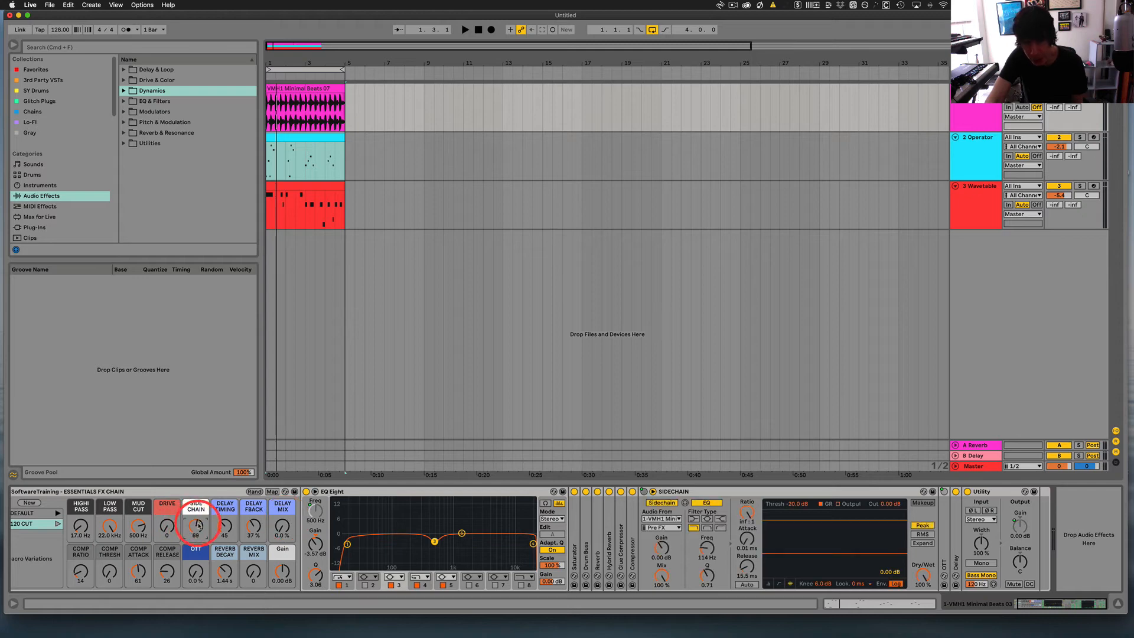
left_click(594, 518)
left_click(695, 528)
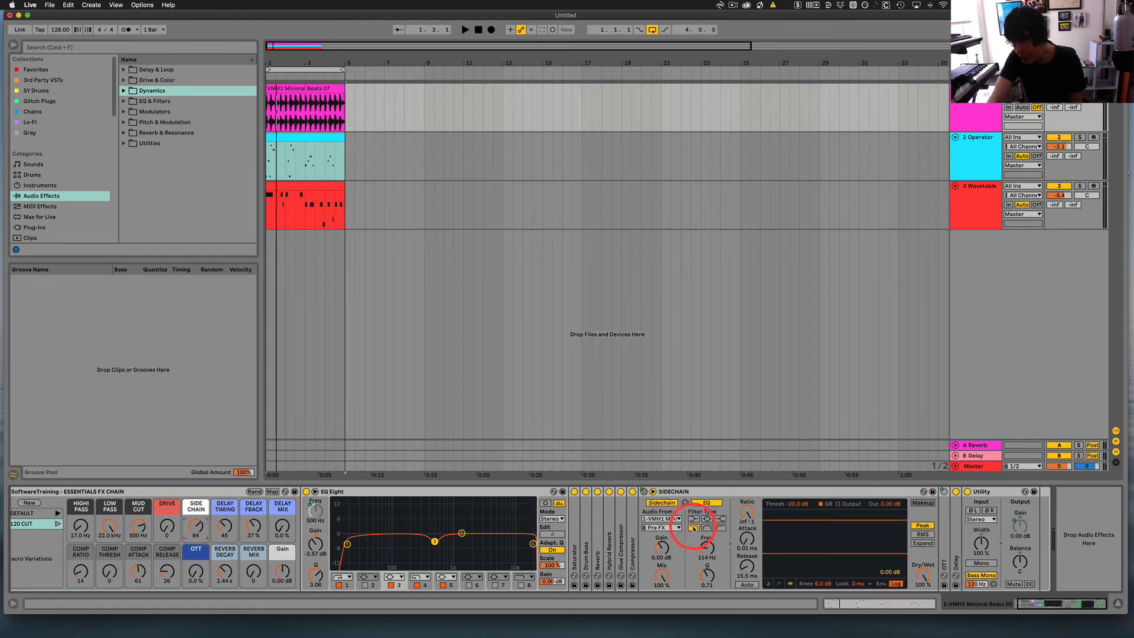
left_click(703, 551)
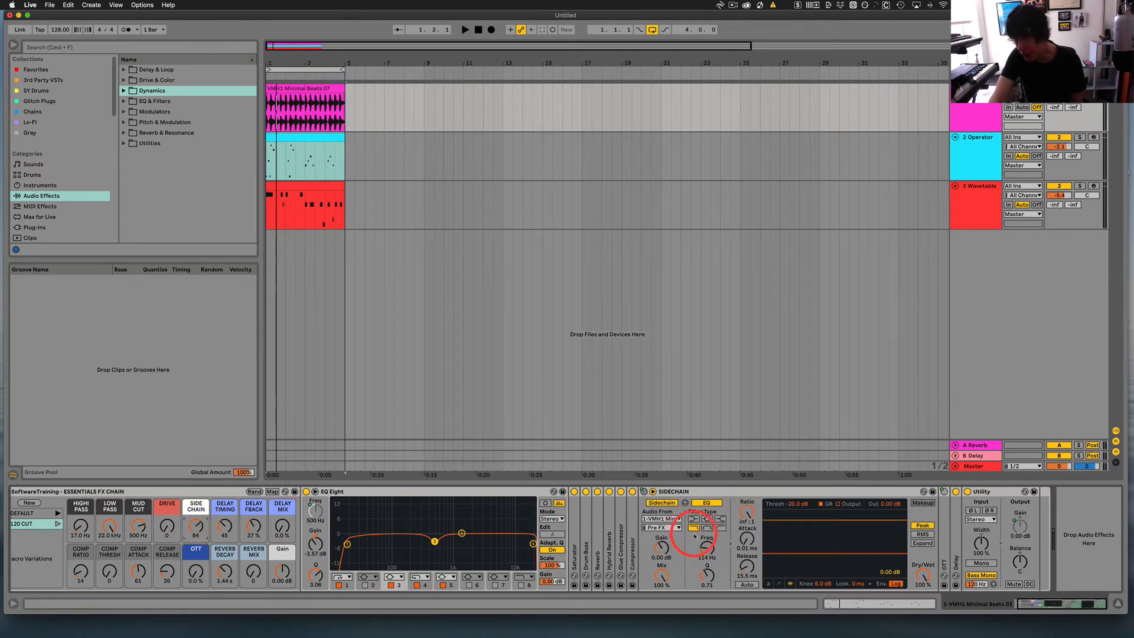
left_click(433, 236)
left_click(304, 102)
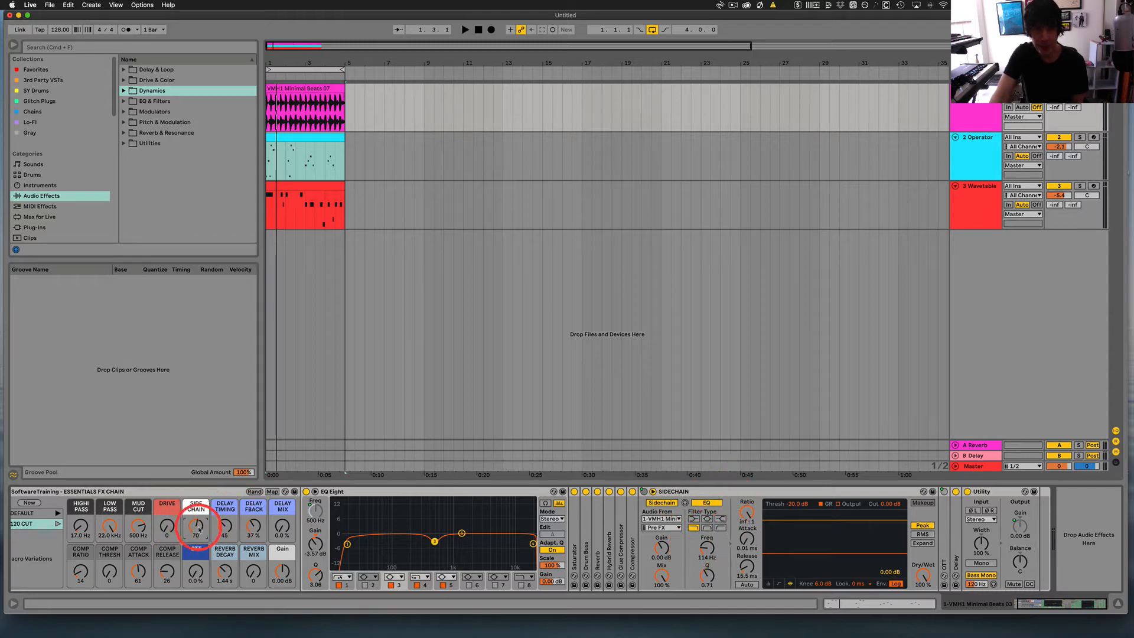
left_click_drag(198, 525, 198, 576)
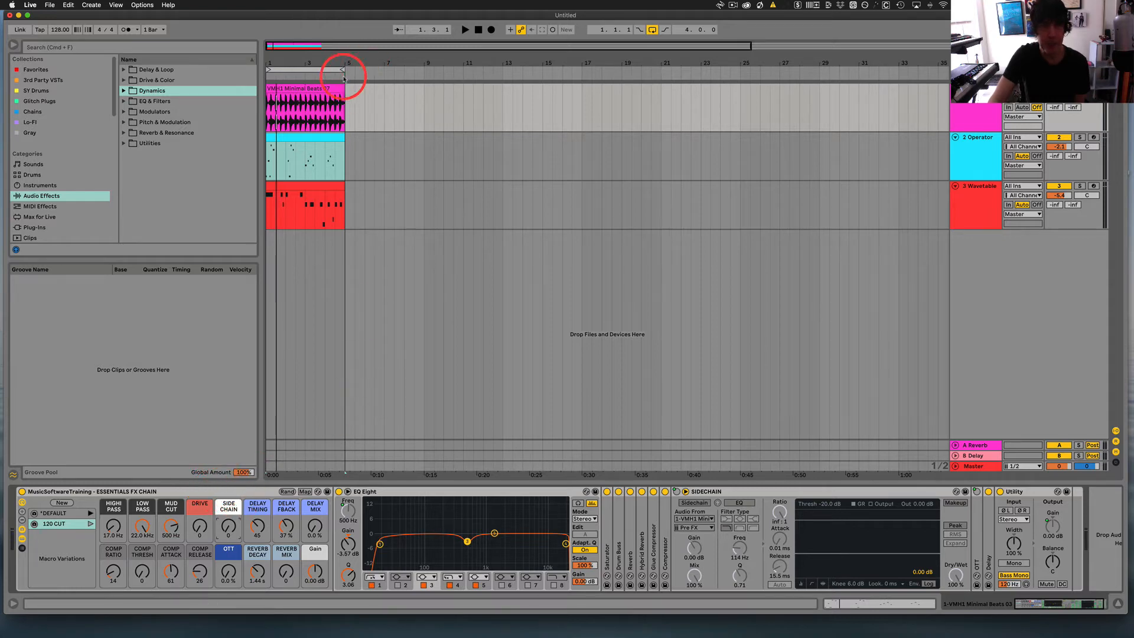
- Select the looped section, play it, and solo the Minimal Beats and Operator tracks in turn
left_click(317, 70)
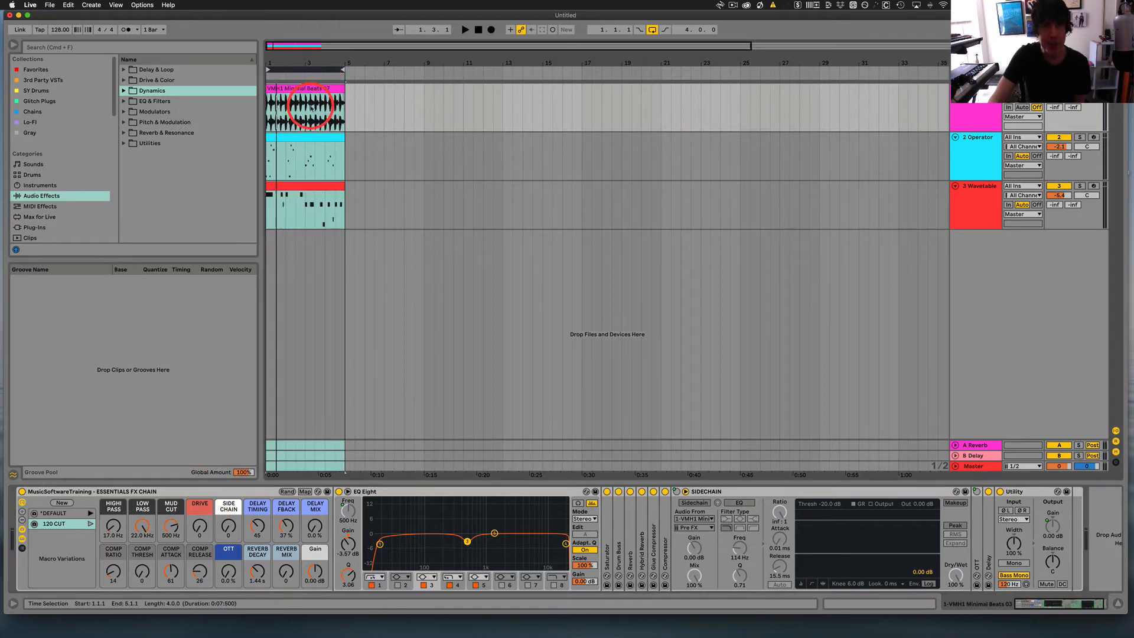
left_click(172, 423)
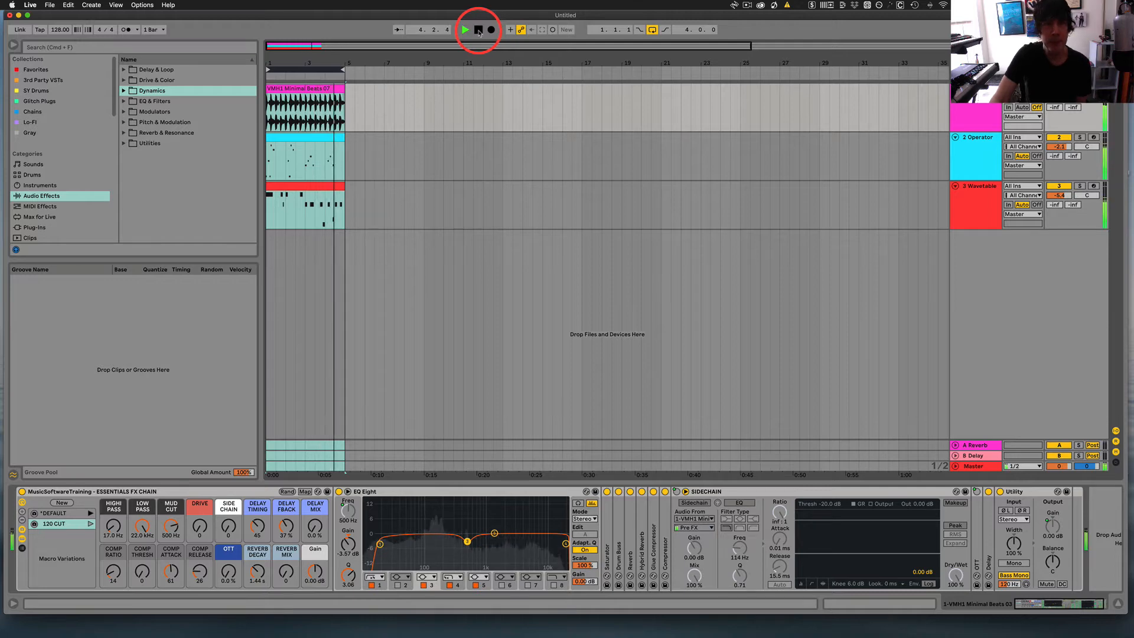
left_click(1079, 89)
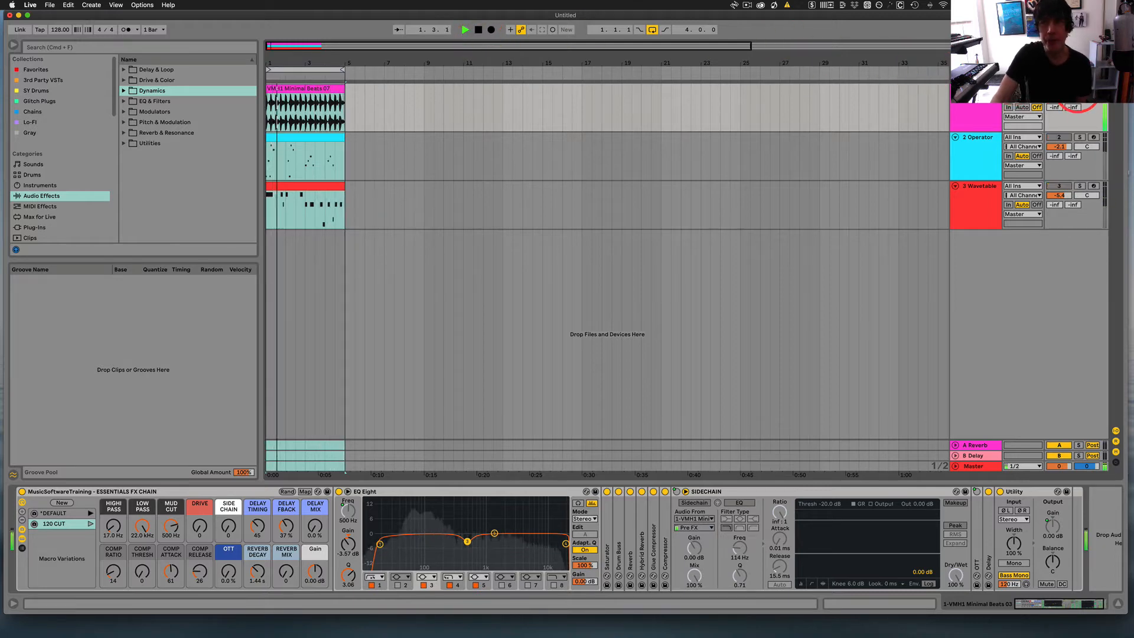
left_click(1079, 138)
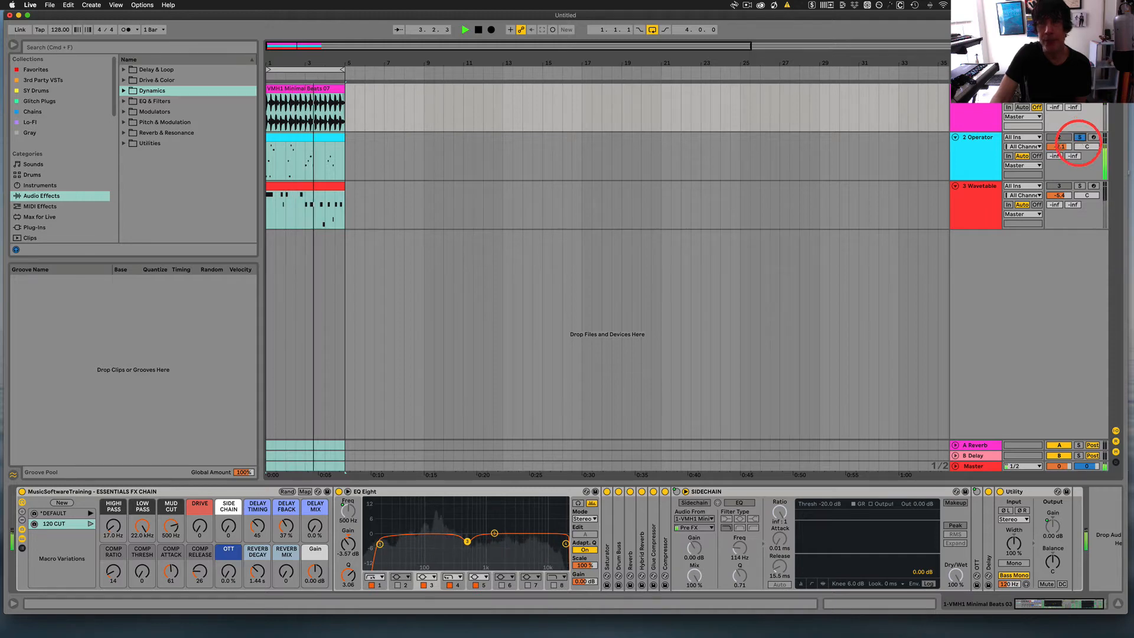
- Solo the Wavetable track, set its volume to -1.1 dB, and turn its solo off
left_click(1080, 186)
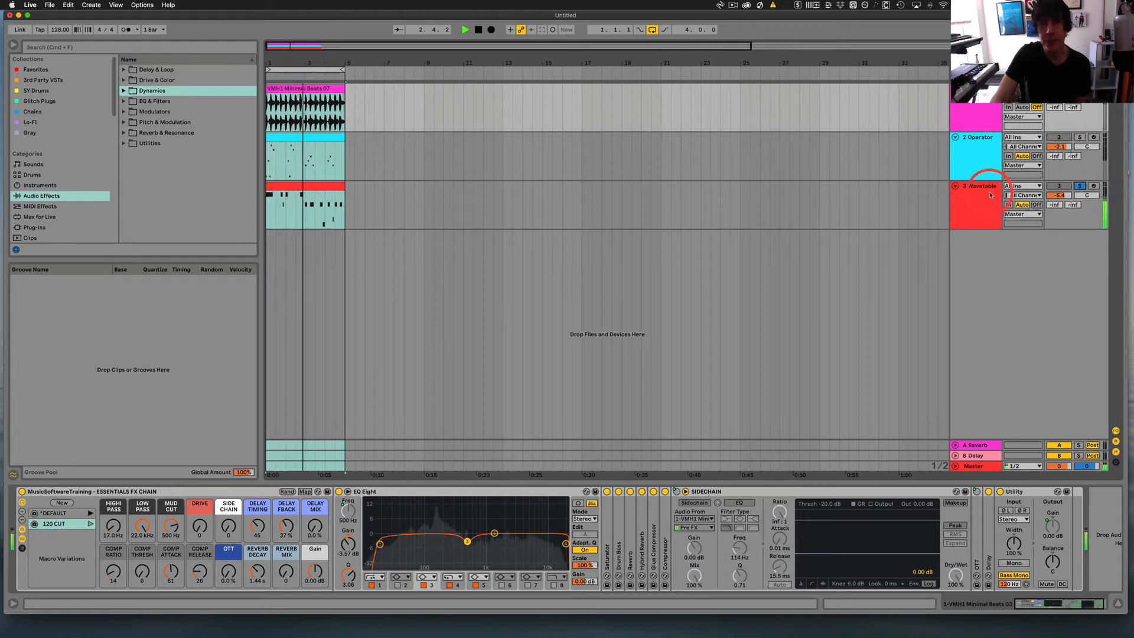
left_click_drag(1064, 197, 1065, 194)
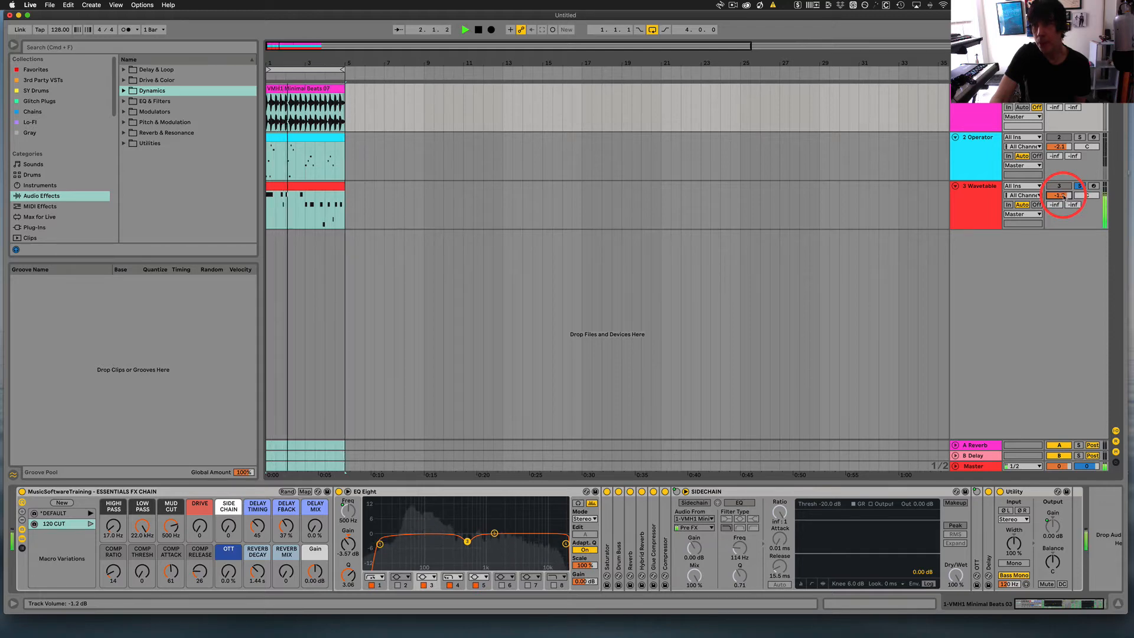
left_click(1080, 186)
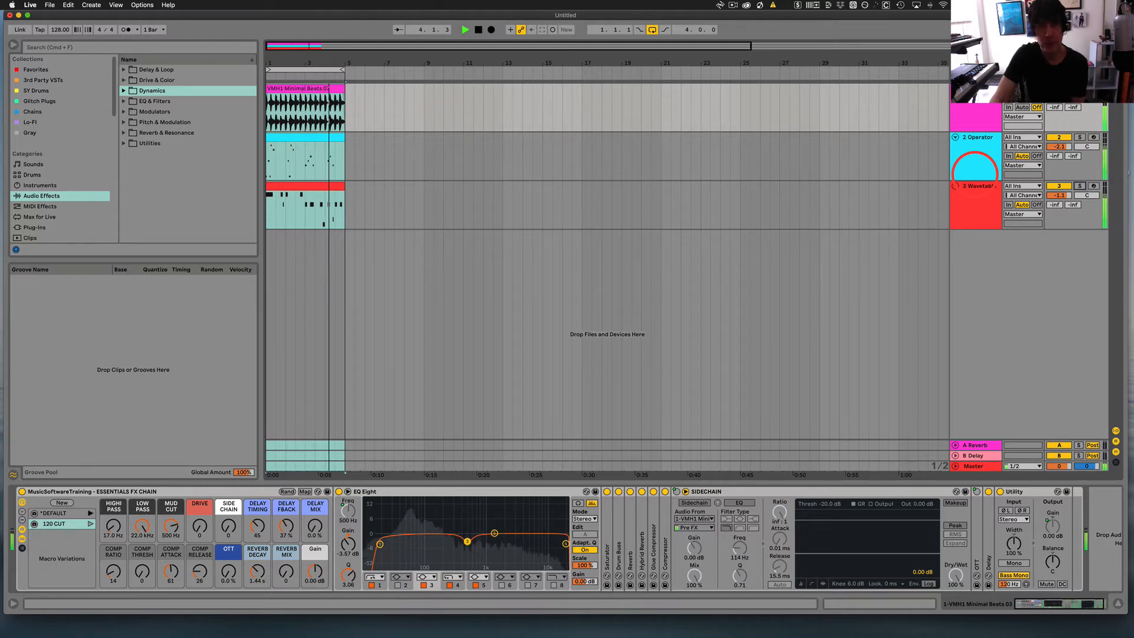
- Restart playback, boost EQ Eight band 3 to about 14.5 dB with a Q of 1.65, and sweep Mud Cut to 172 Hz
key("space")
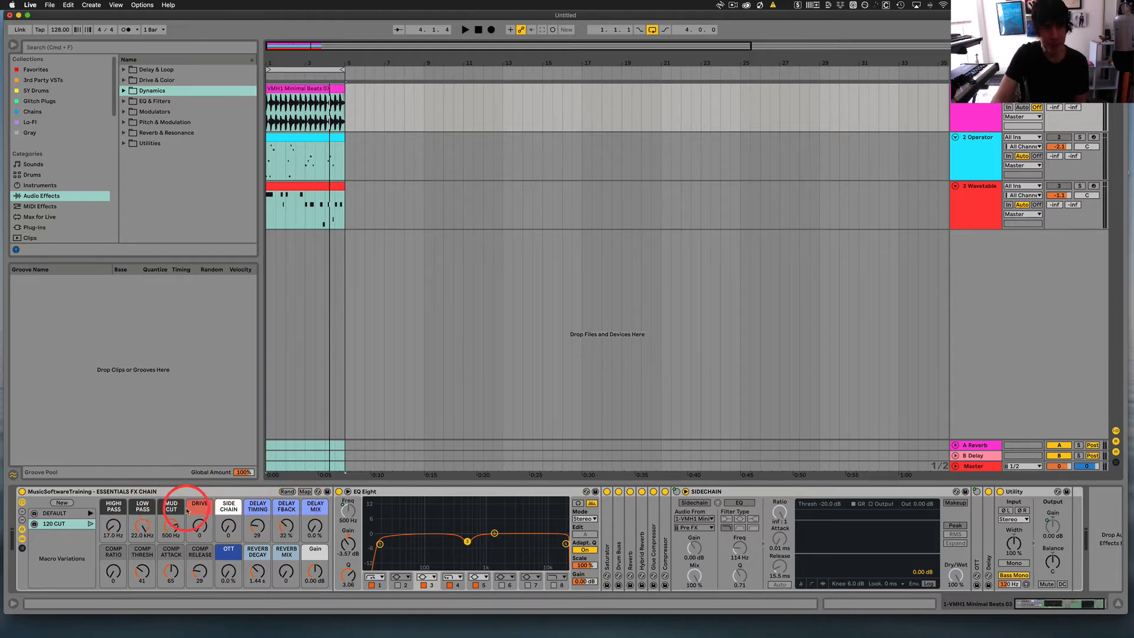
left_click(339, 548)
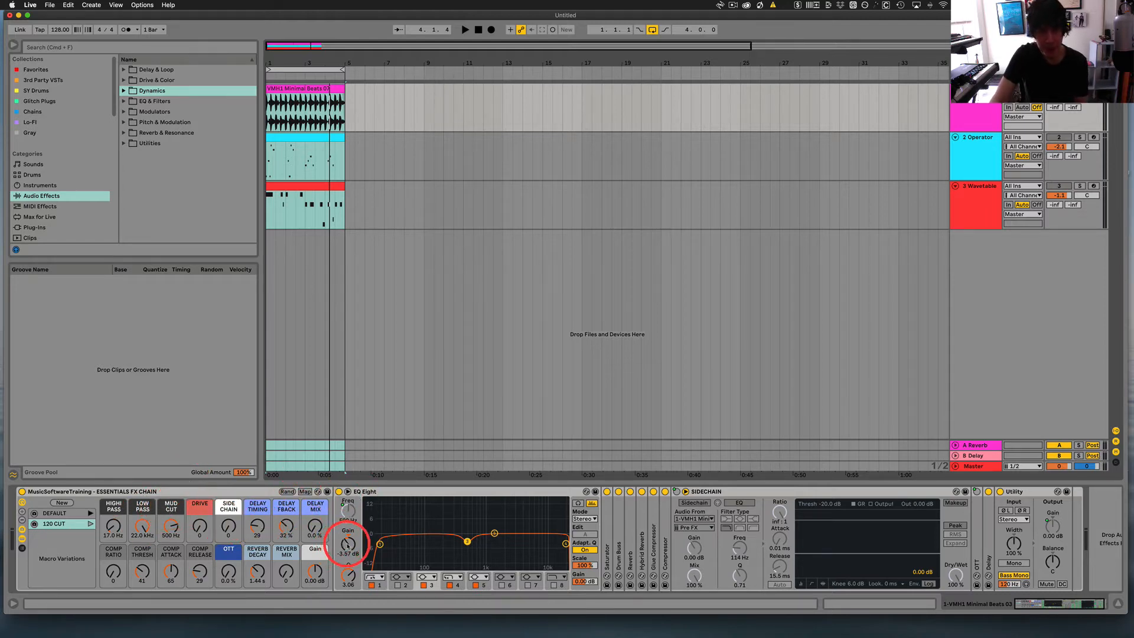
key("space")
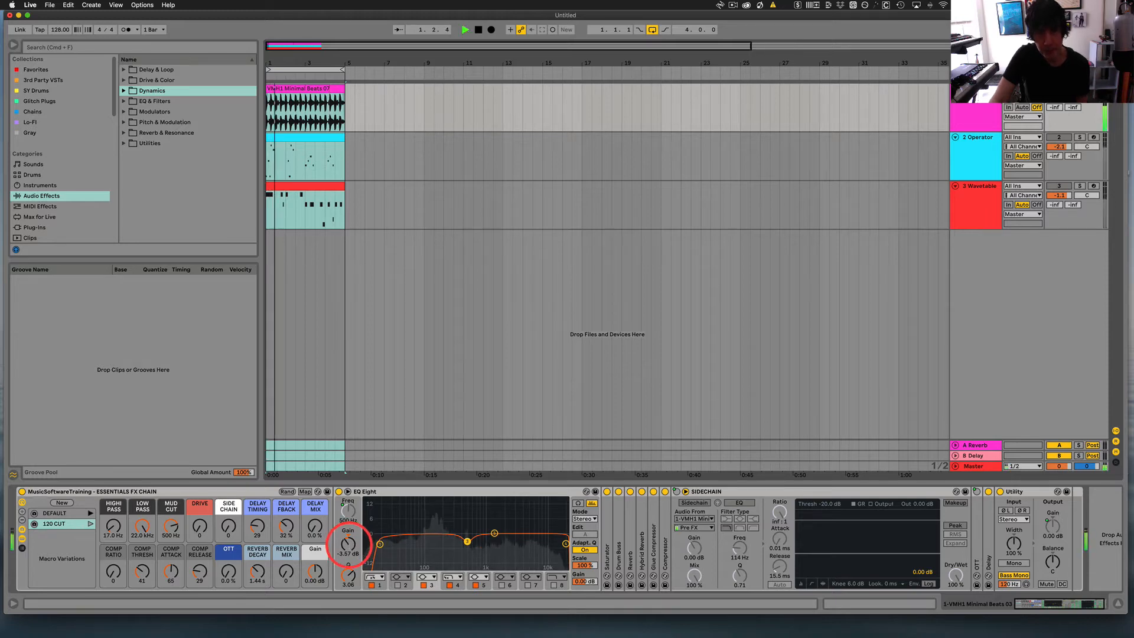
mouse_move(348, 545)
left_mouse_down()
mouse_move(349, 579)
mouse_move(350, 542)
left_mouse_up()
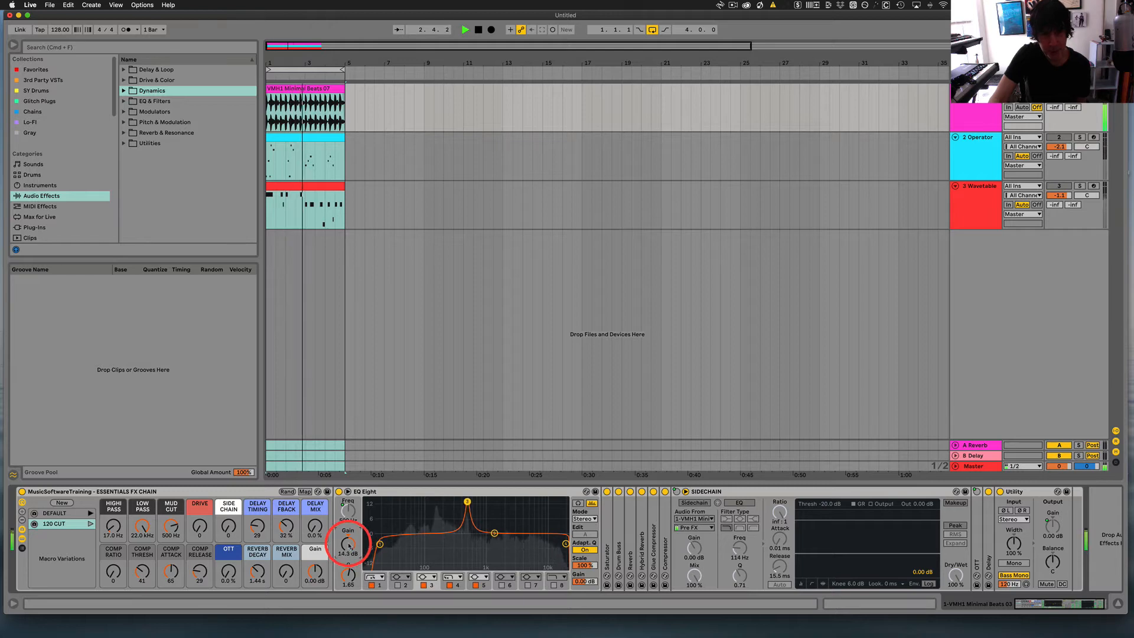
left_click_drag(176, 528, 170, 526)
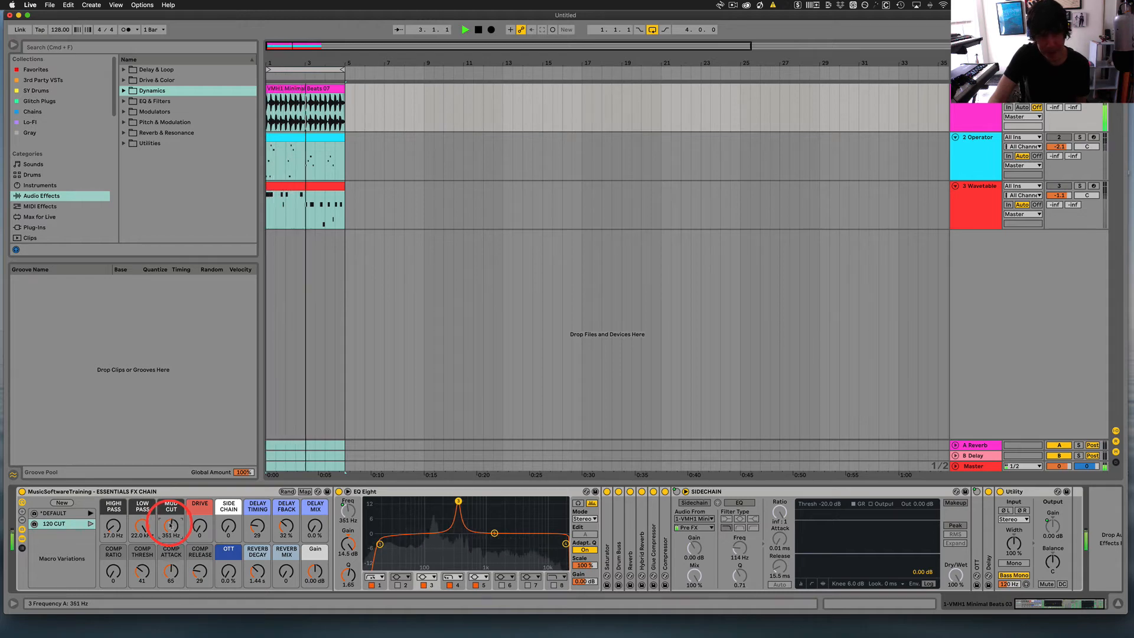
left_click_drag(171, 526, 171, 527)
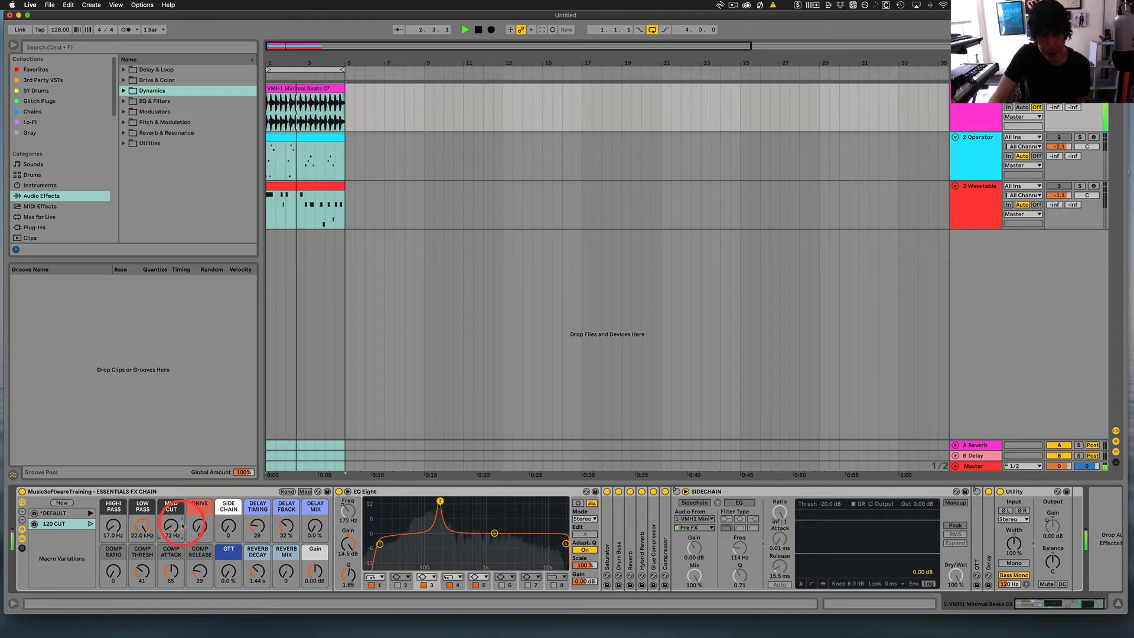
- Set EQ Eight band 3 to -4.76 dB with a Q of 3.06, and enable band 2 at 367 Hz with -4.34 dB gain
left_click_drag(348, 542, 348, 578)
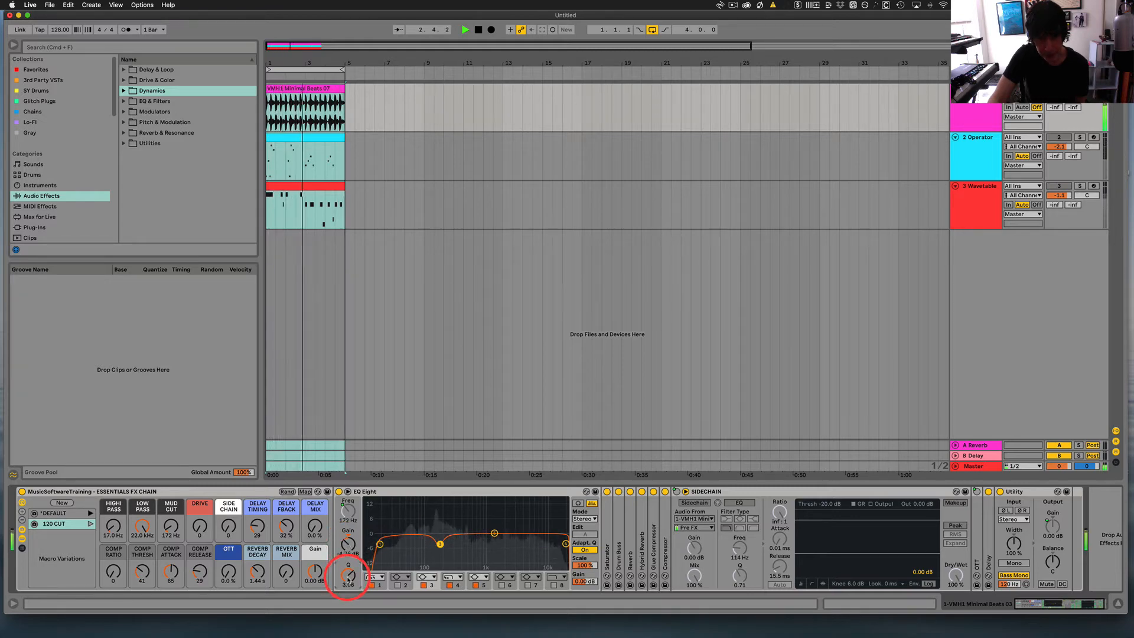
left_click(349, 541)
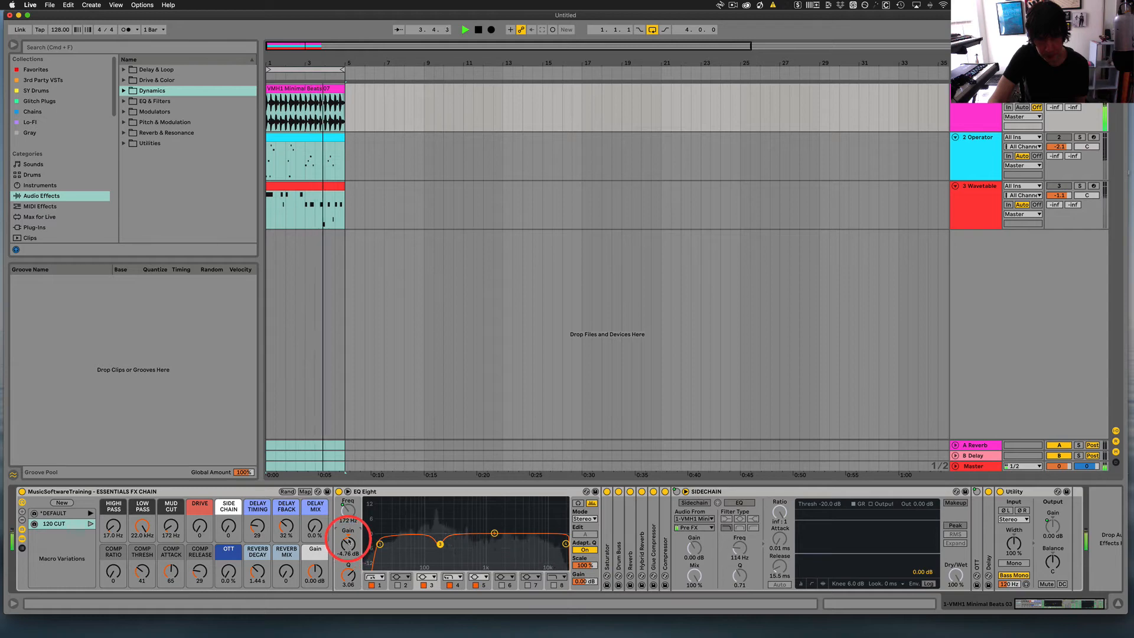
left_click(397, 585)
left_click(458, 540)
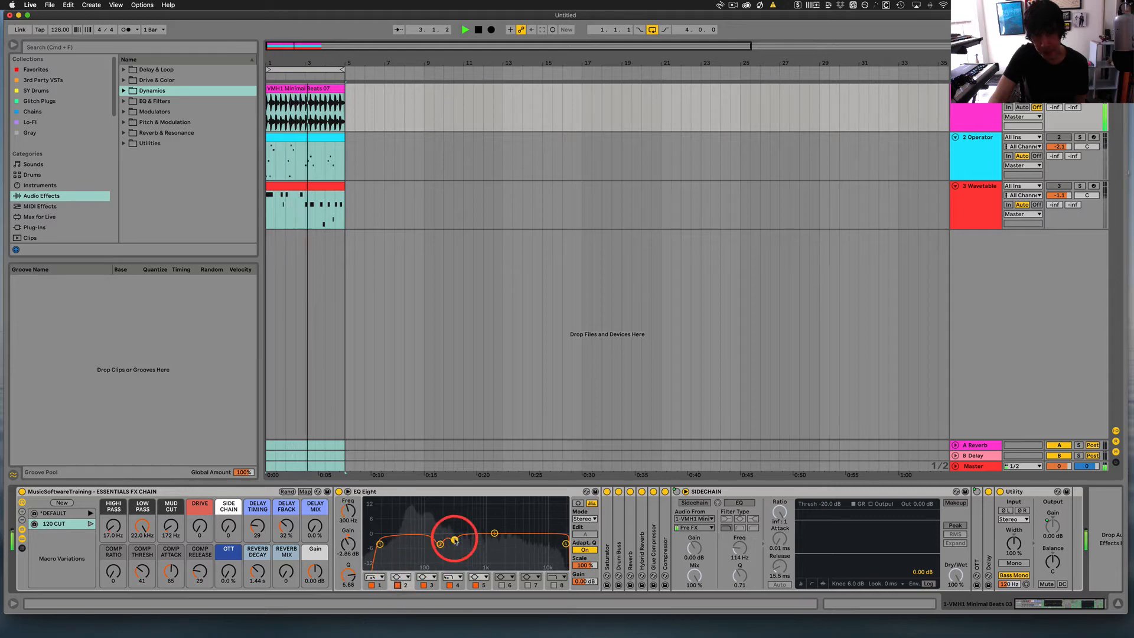
left_click_drag(456, 541, 460, 544)
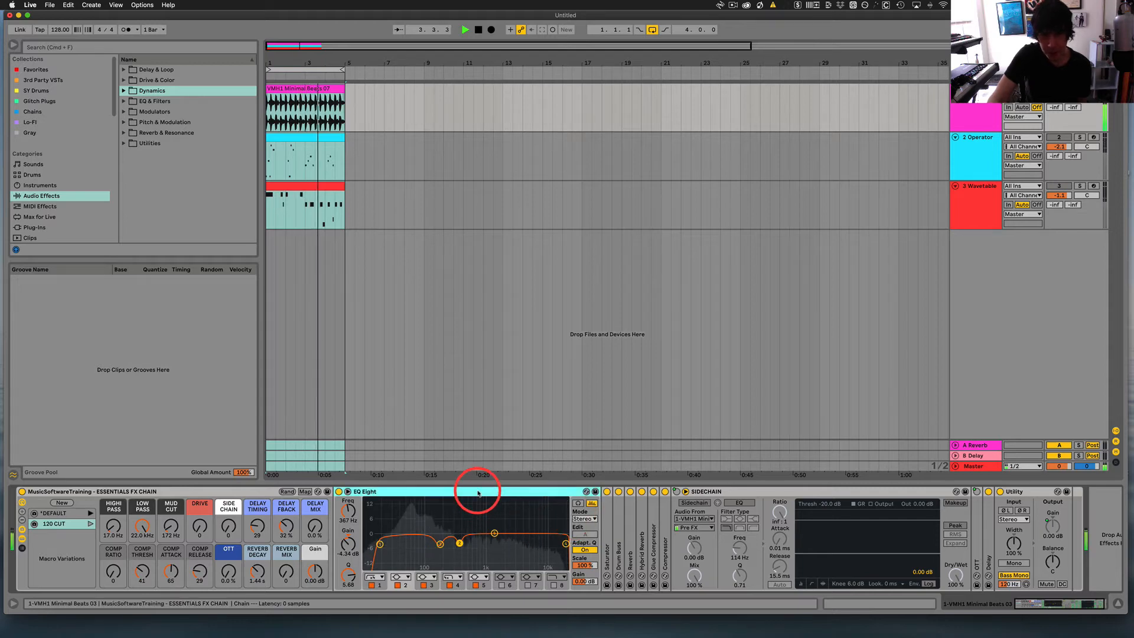
- Collapse the EQ Eight and SIDECHAIN devices in the rack
double_click(476, 491)
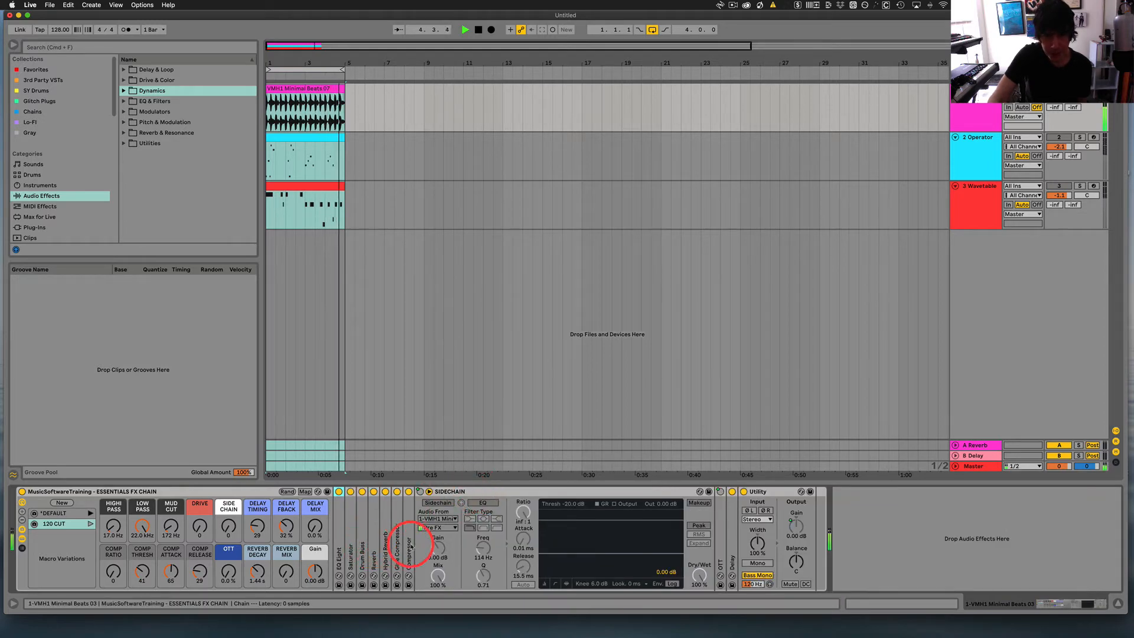
double_click(446, 492)
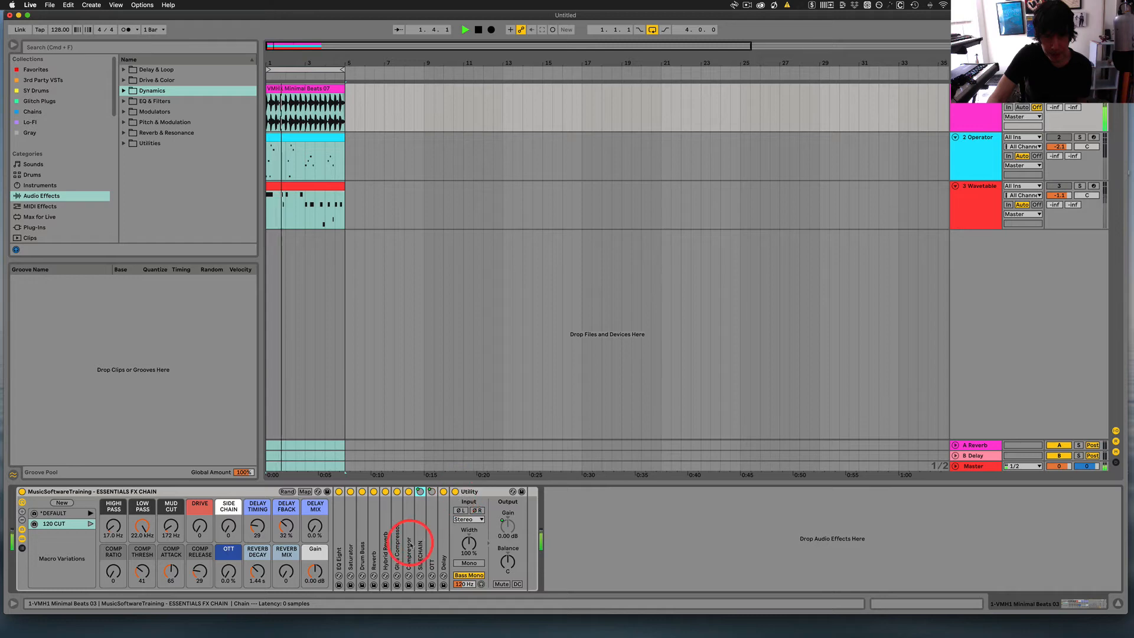
- Expand the rack's Compressor and Glue Compressor devices and raise the Comp Ratio macro to 81
double_click(408, 534)
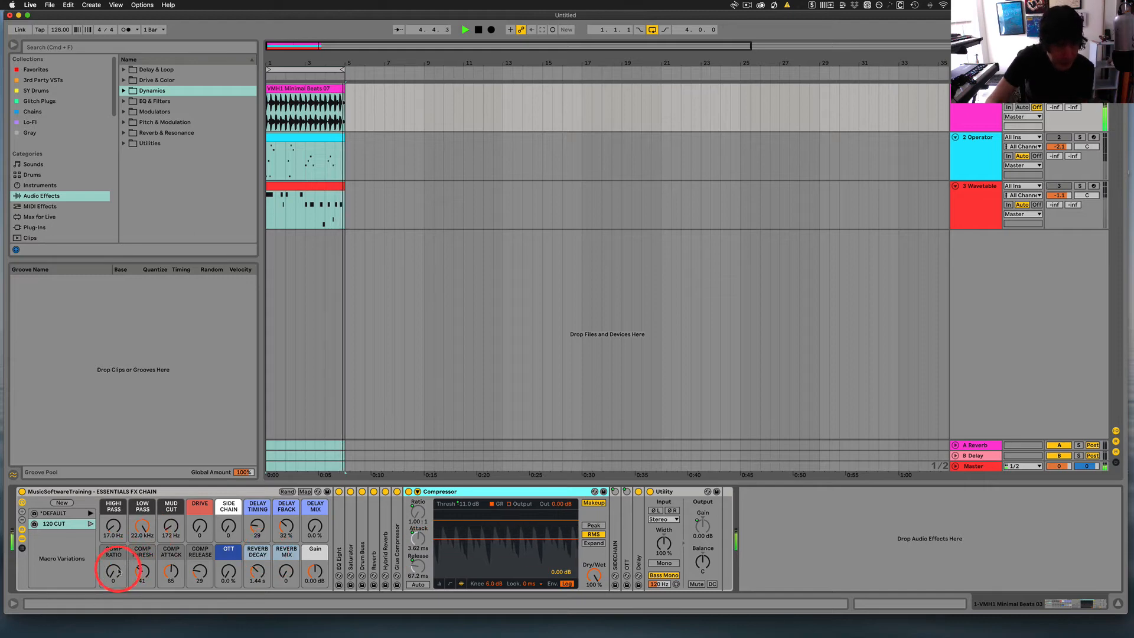
left_click_drag(114, 577, 114, 573)
left_click_drag(115, 574, 115, 560)
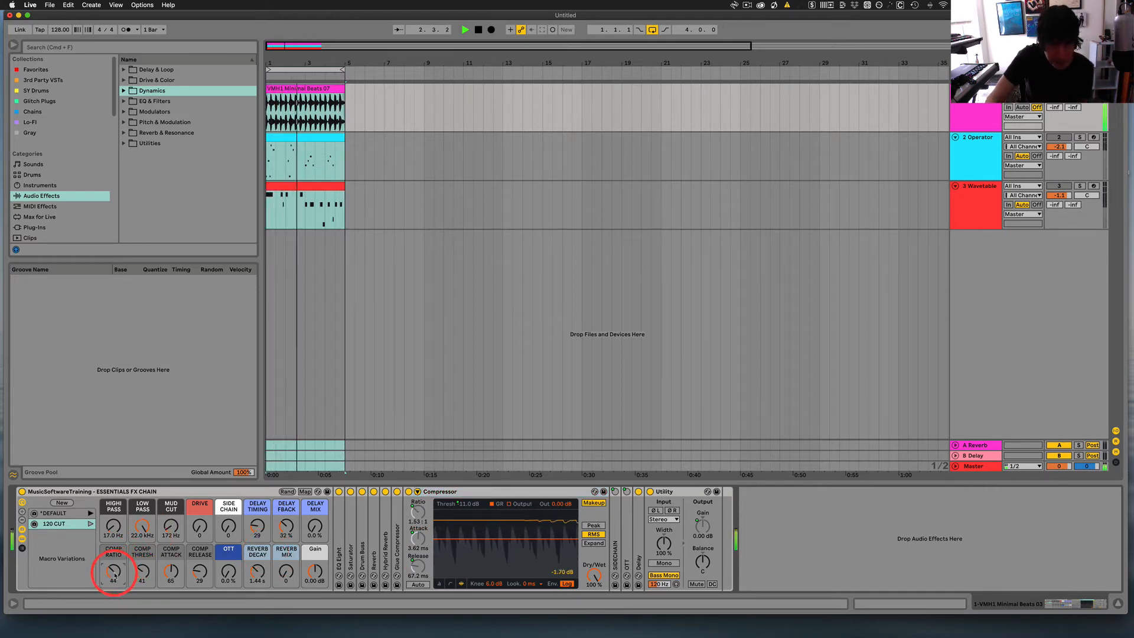
double_click(396, 543)
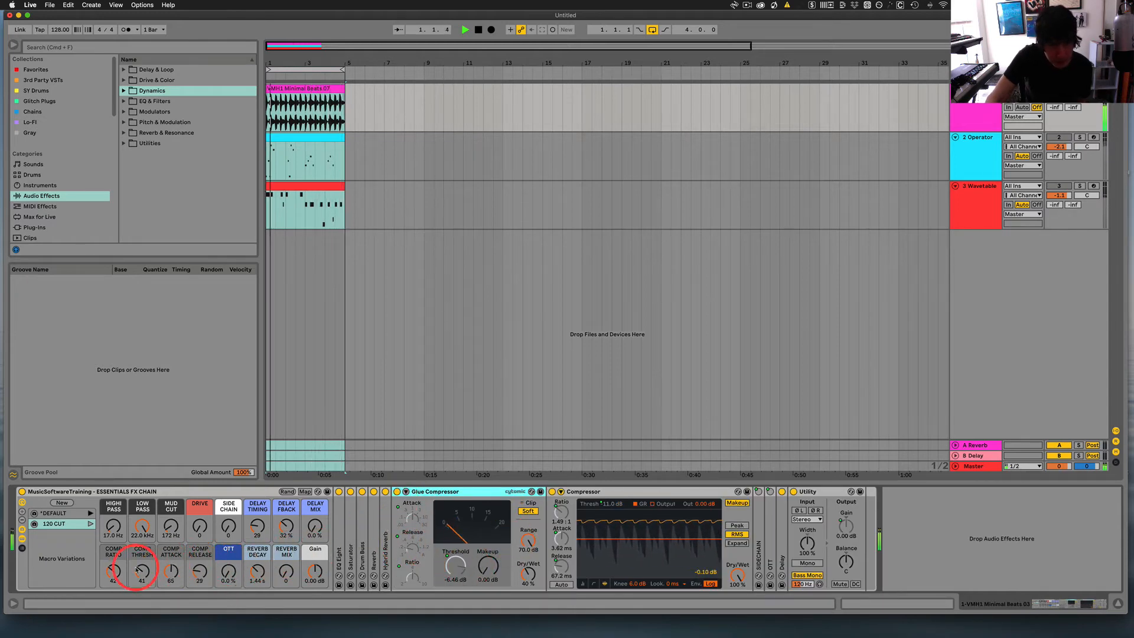
left_click_drag(115, 574, 115, 570)
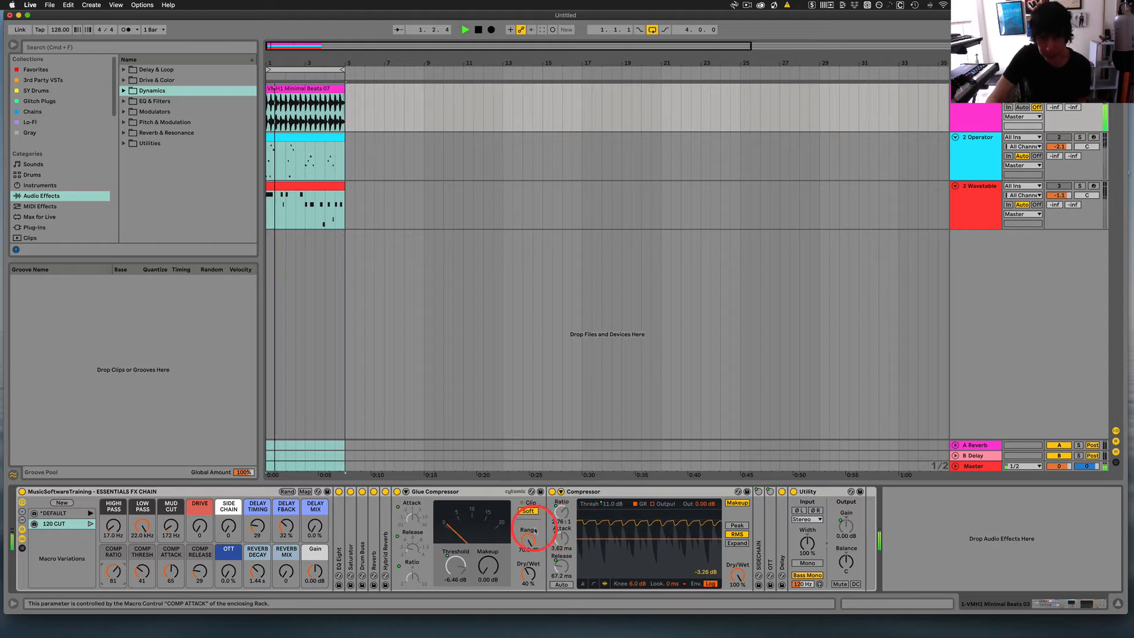
- Push the compression to an extreme with Comp Ratio at 127, Comp Thresh at 81 and Comp Attack at 61
left_click_drag(135, 577, 142, 571)
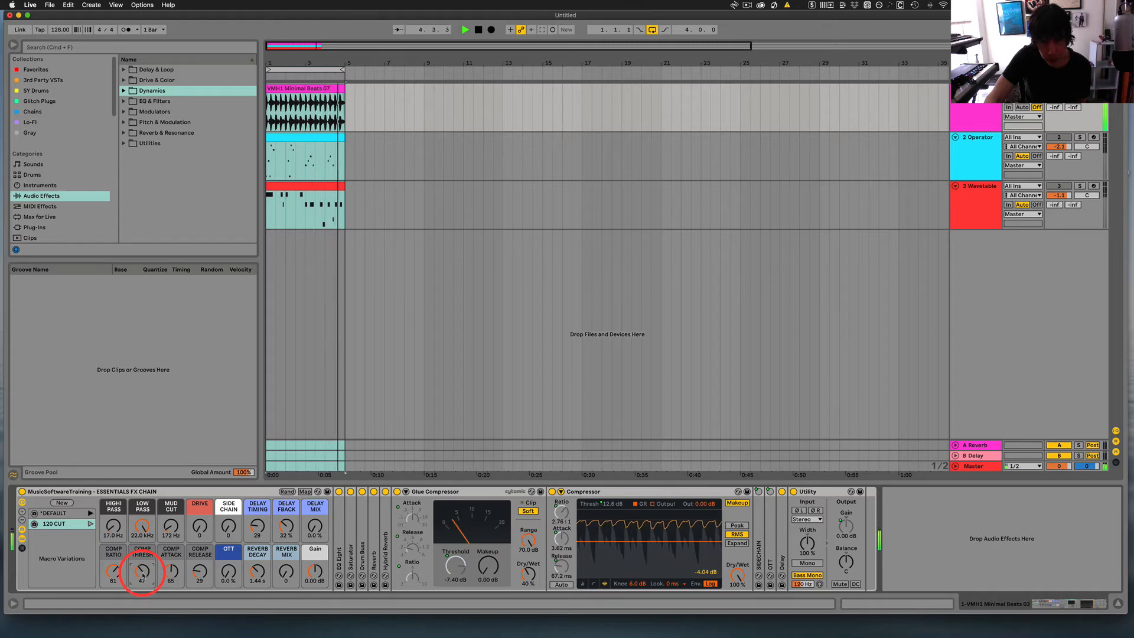
left_click_drag(171, 570, 173, 573)
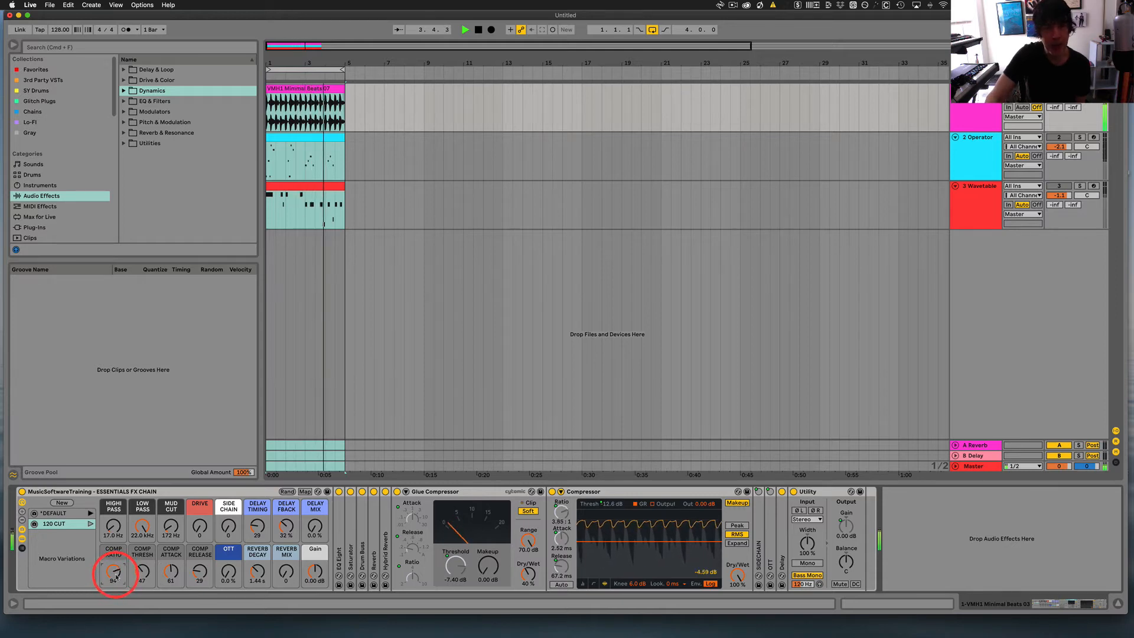
left_click_drag(115, 577, 145, 573)
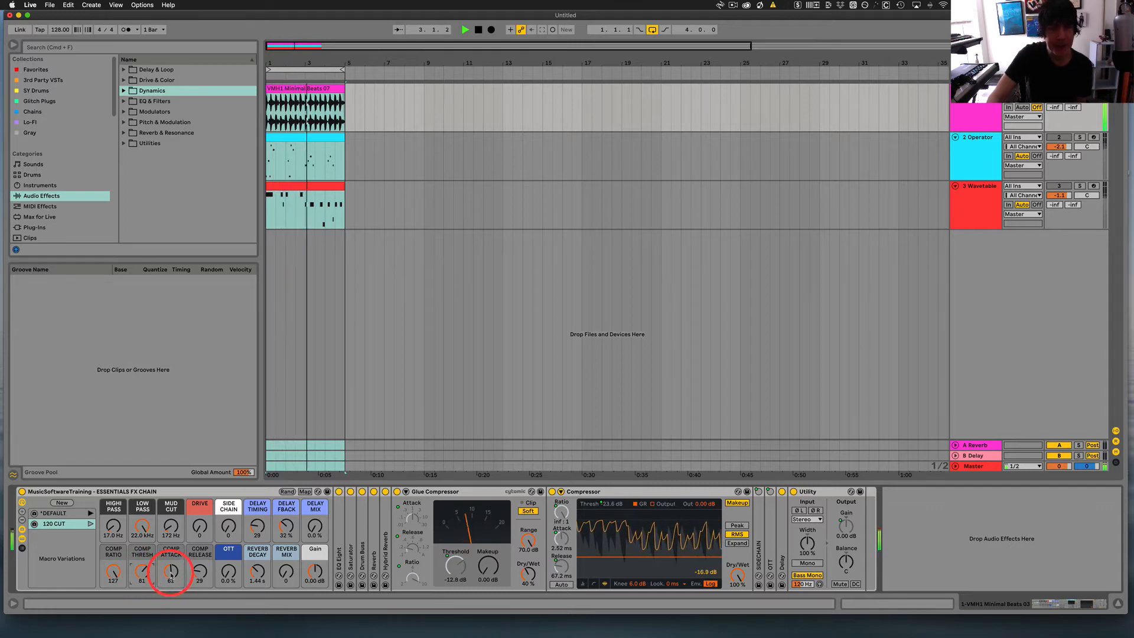
- Sweep the Comp Attack macro down to a very fast attack, then set it to 69
left_click(170, 571)
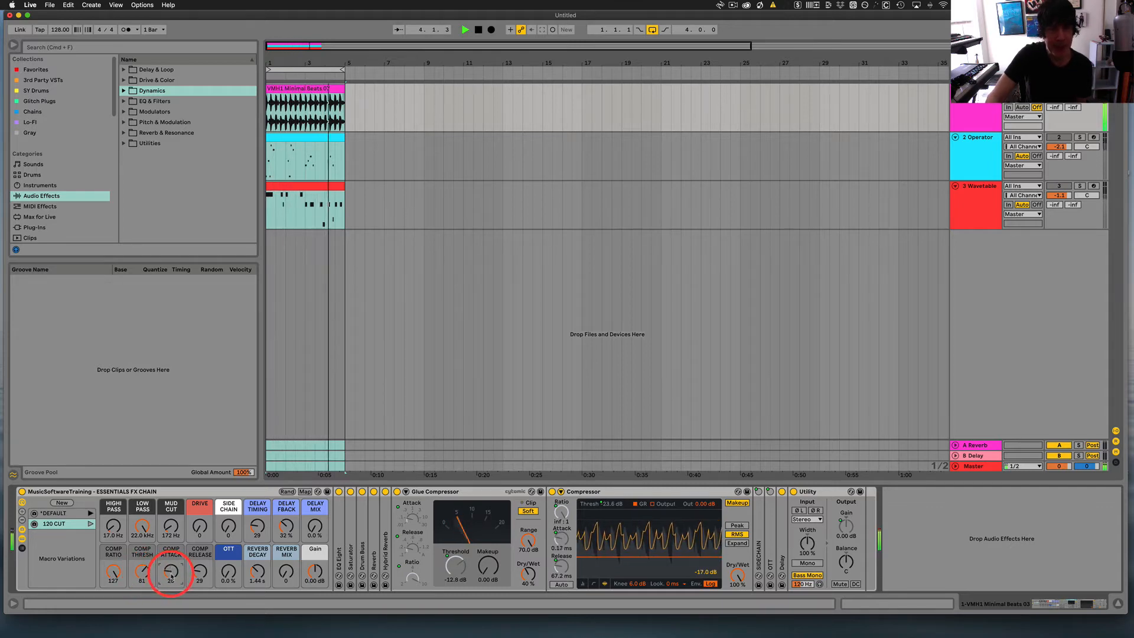
left_click_drag(172, 575, 172, 573)
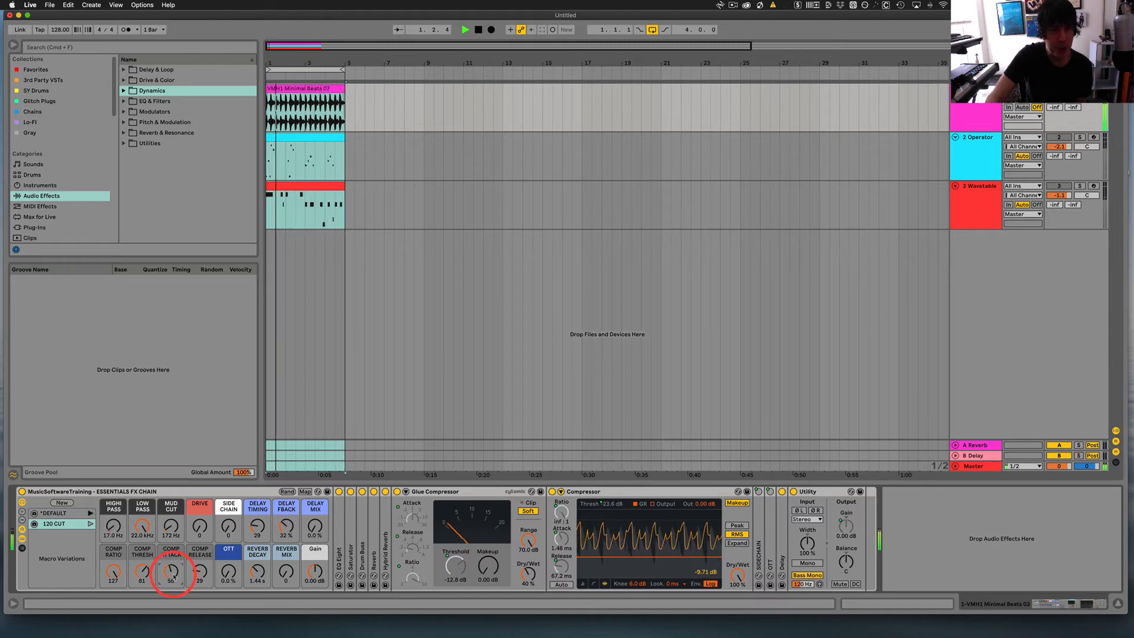
left_click_drag(173, 576, 174, 576)
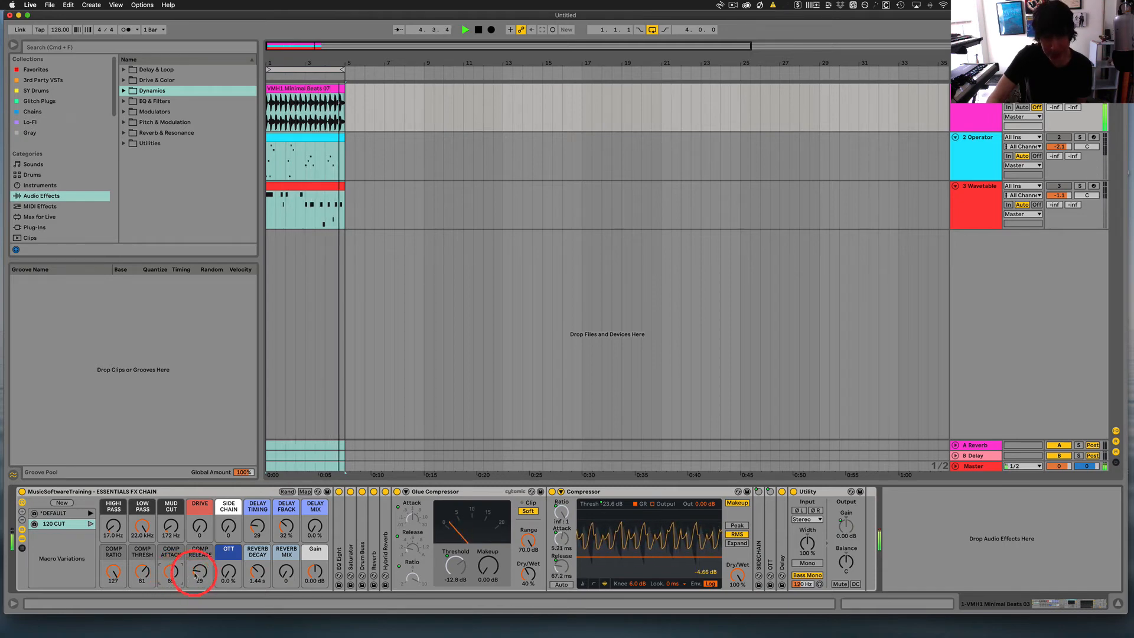
- Sweep Comp Release and set it to 25, then ease Comp Ratio to 59 and Comp Thresh to 30
left_click_drag(200, 573, 198, 572)
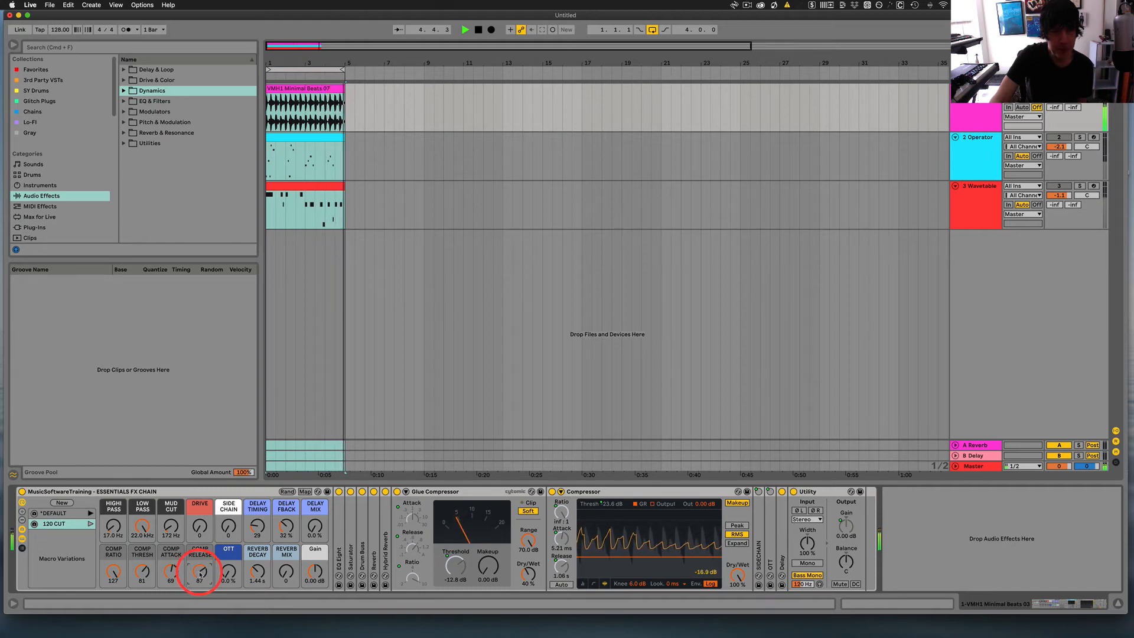
left_click_drag(200, 573, 200, 573)
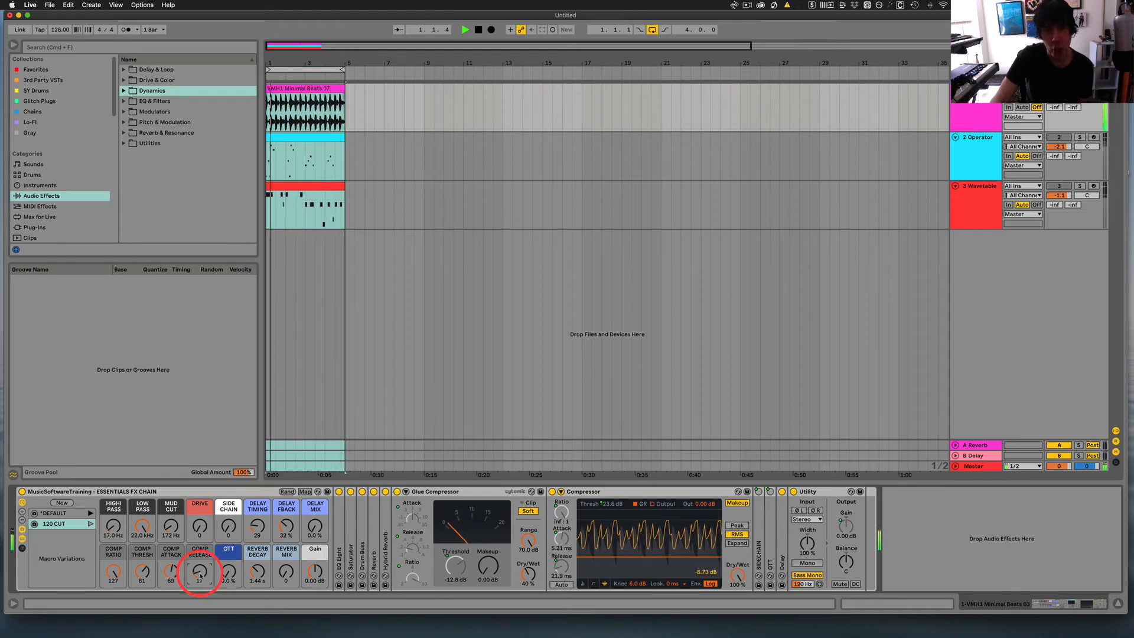
left_click_drag(200, 574, 199, 572)
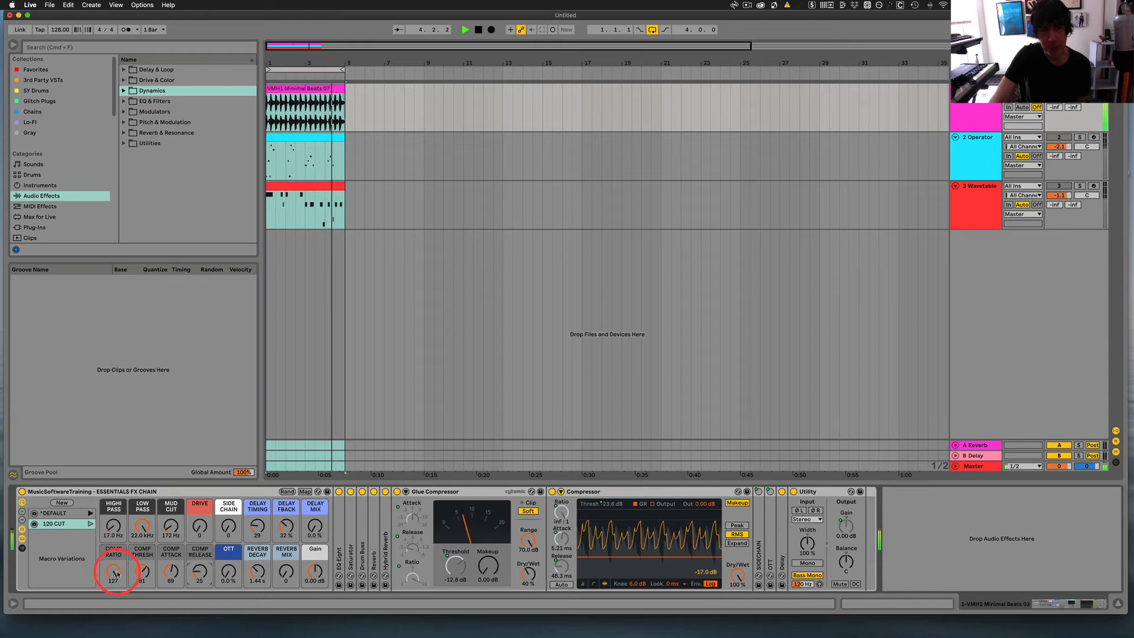
left_click_drag(117, 573, 142, 572)
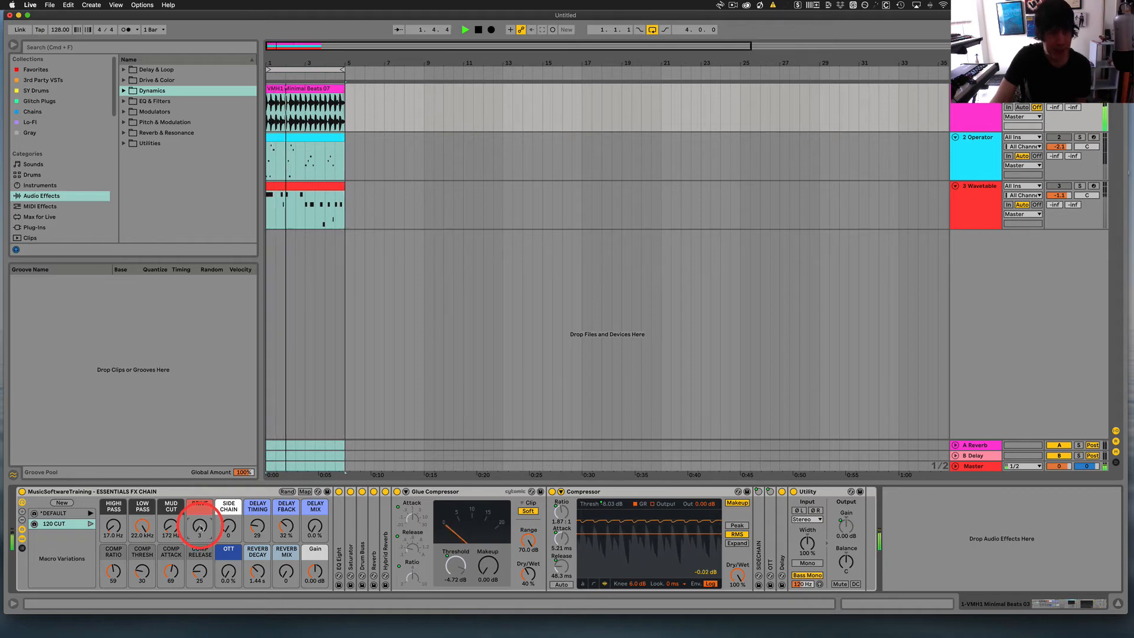
- Set the Drive macro to 21, then sweep the OTT macro up to 100% and set it to 28%
left_click_drag(200, 525, 200, 531)
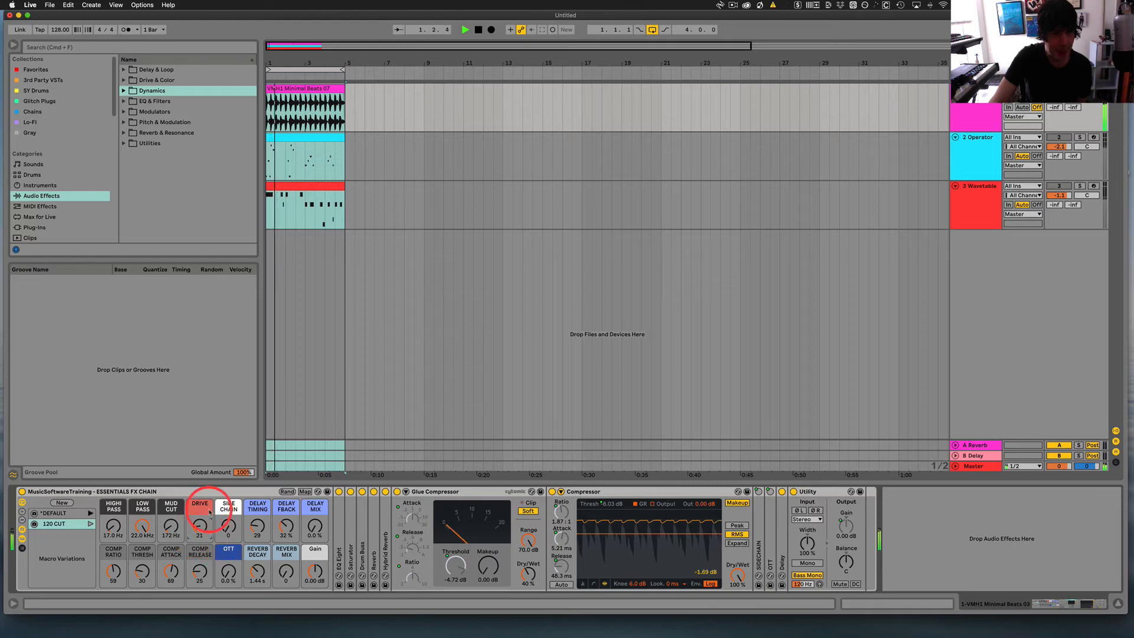
left_click(228, 561)
left_click_drag(228, 561, 229, 575)
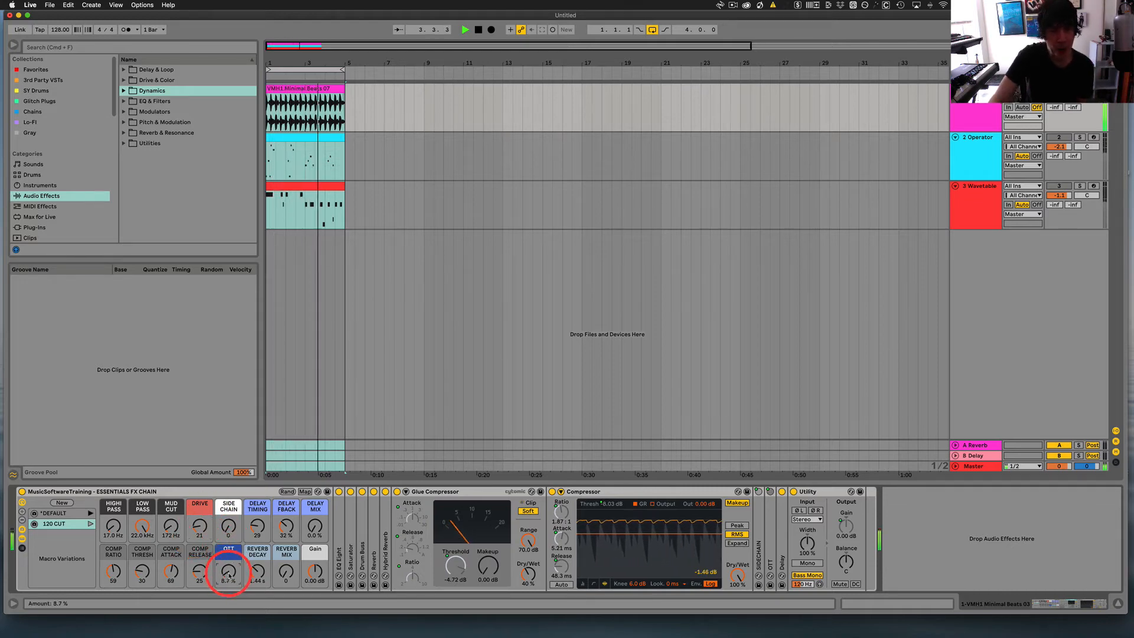
left_click_drag(229, 574, 230, 574)
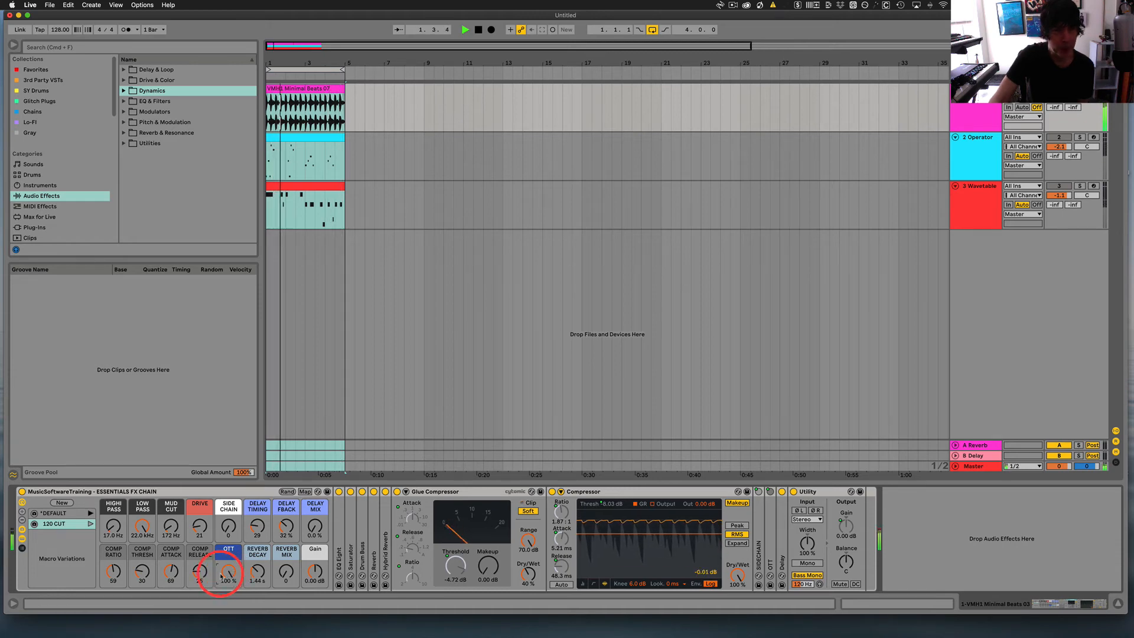
left_click_drag(231, 573, 230, 576)
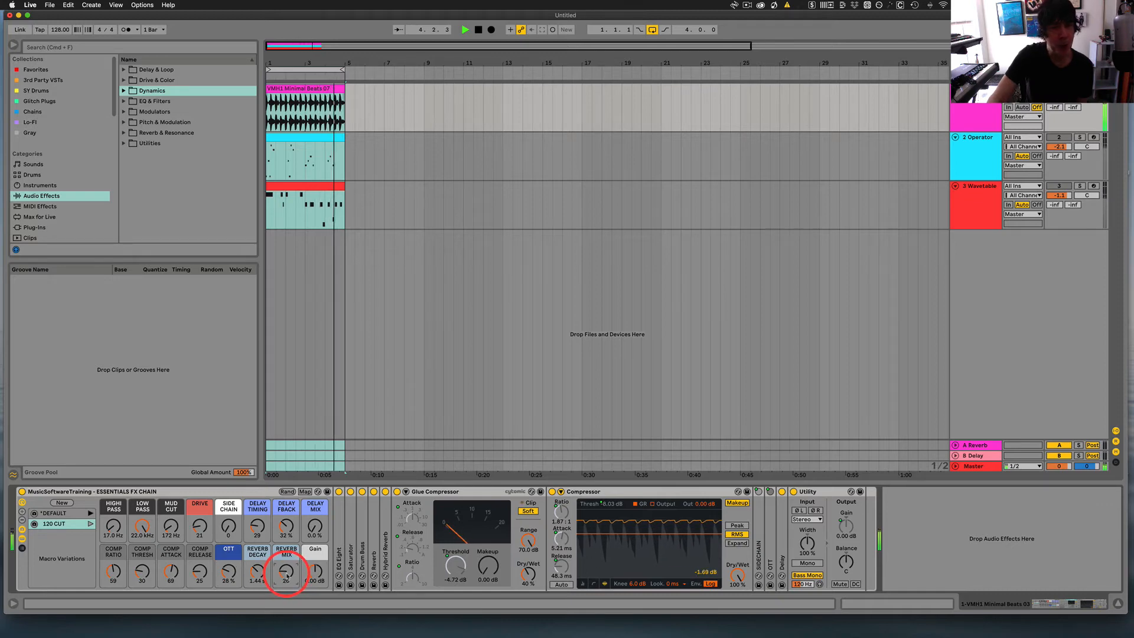
- Raise Reverb Mix to 127 while shortening Reverb Decay to 469 ms, then set Reverb Mix to 40
left_click_drag(287, 576, 288, 576)
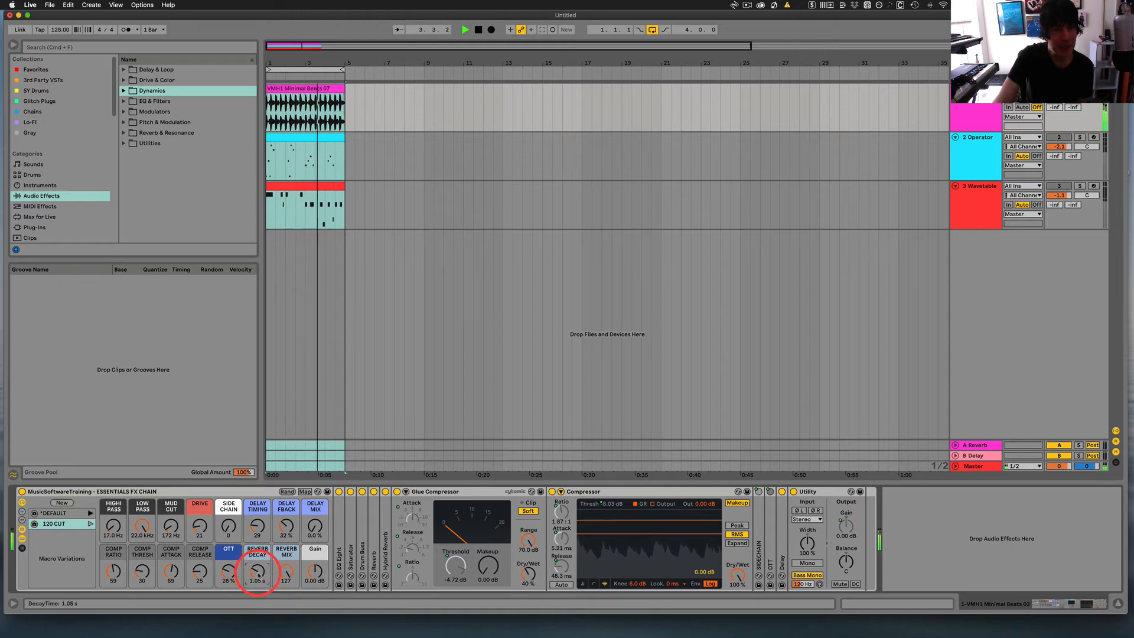
left_click_drag(258, 574, 258, 575)
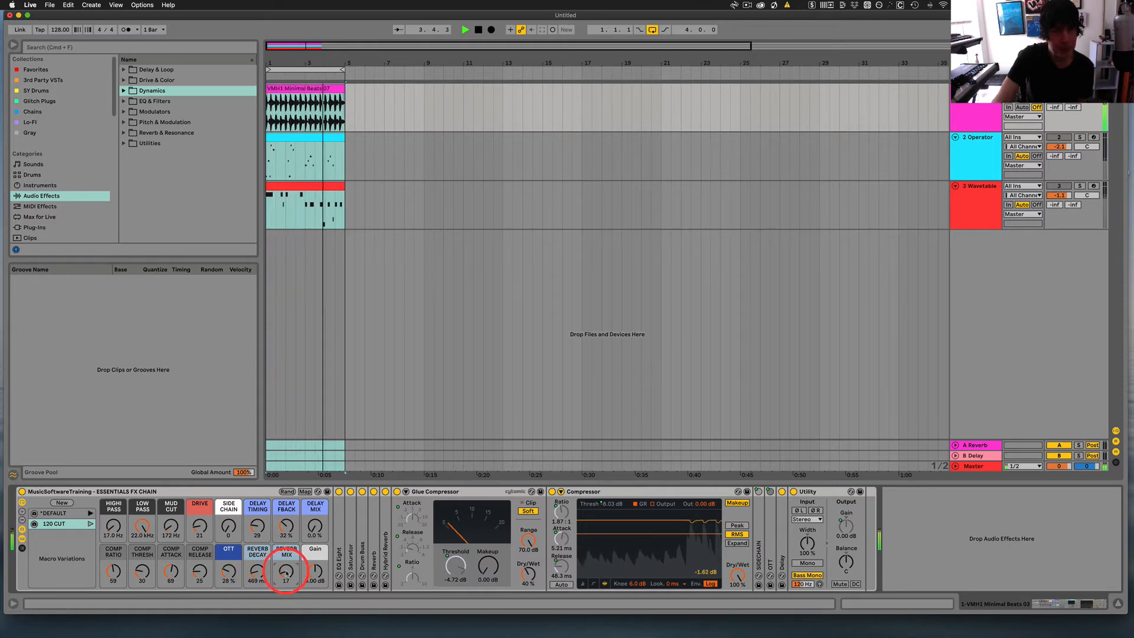
left_click_drag(287, 573, 287, 571)
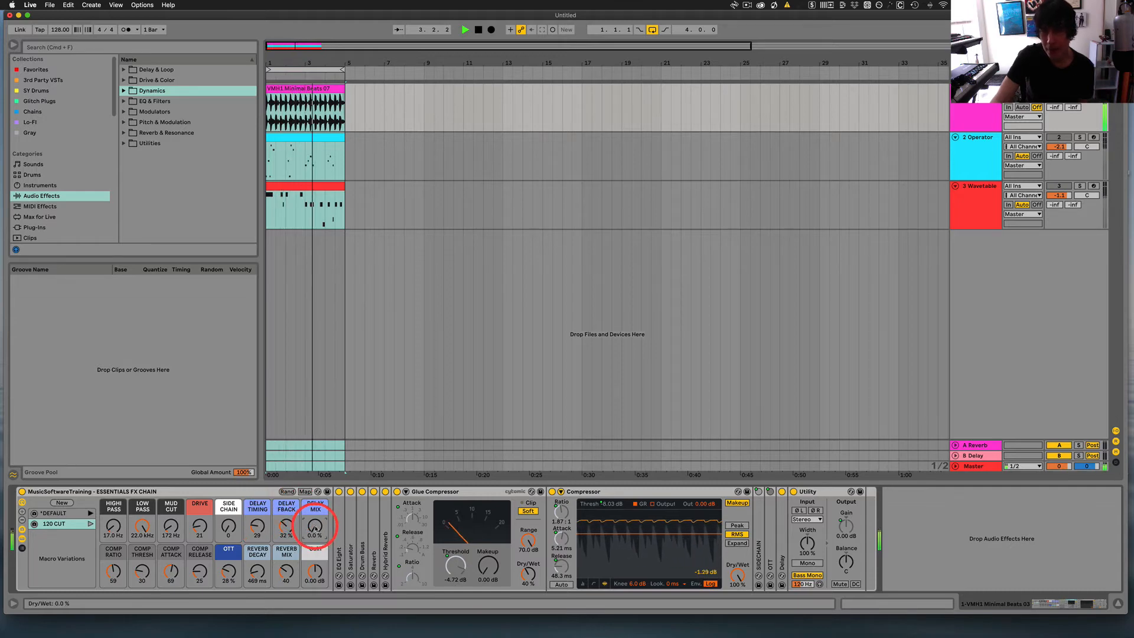
- Create a subtle delay with Delay Timing at 0, Delay Fback at 0.0% and Delay Mix at 13%
left_click_drag(314, 526, 315, 515)
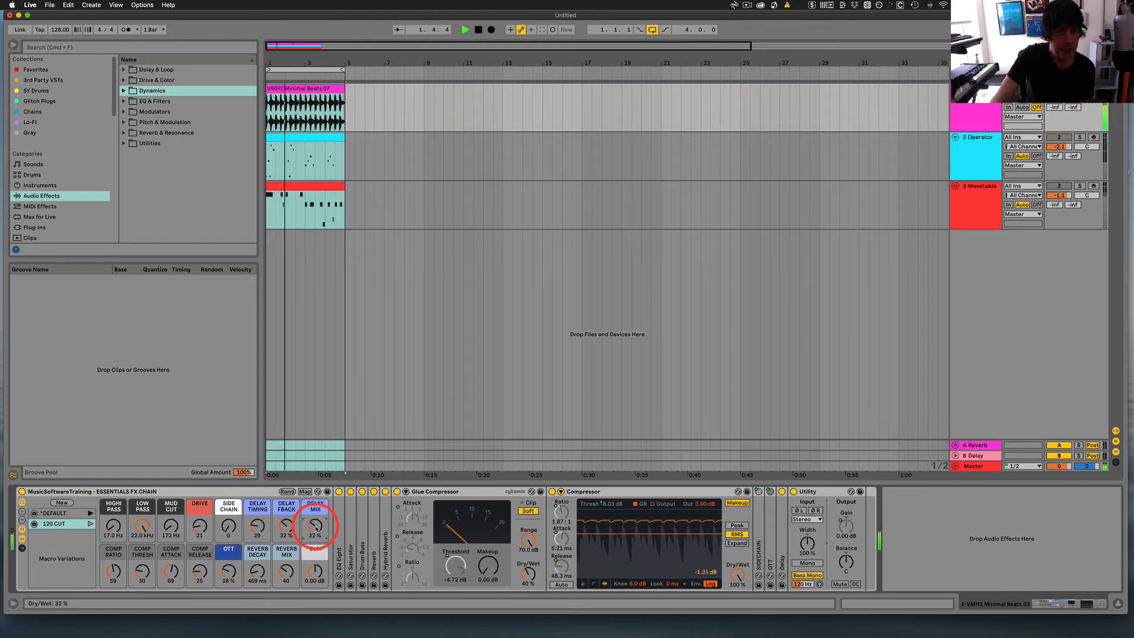
double_click(256, 527)
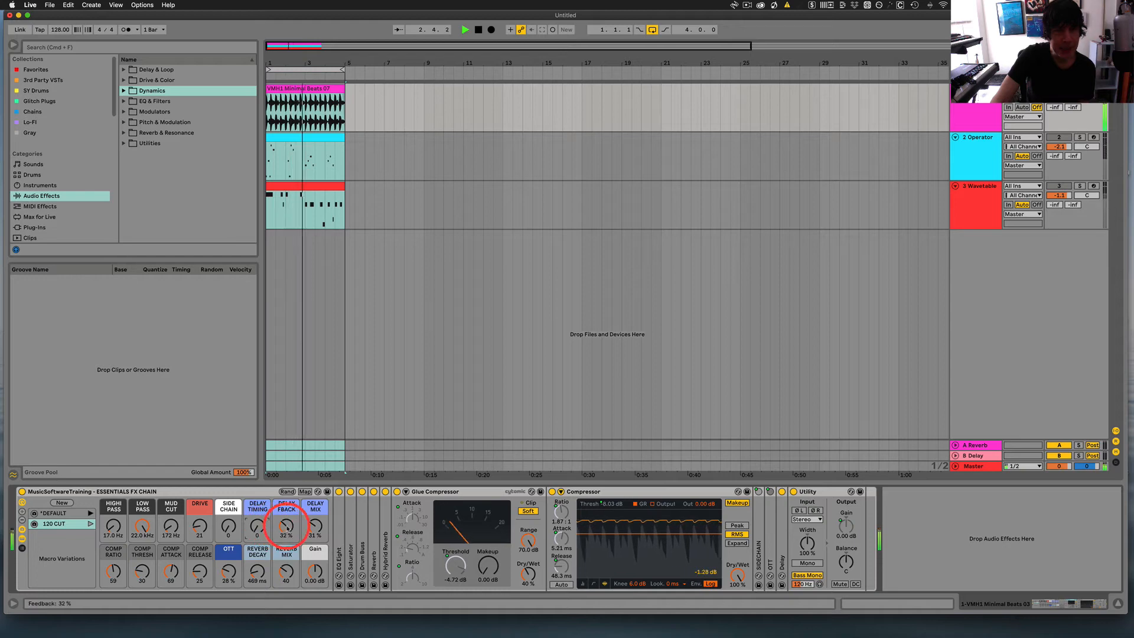
mouse_move(287, 527)
left_mouse_down()
mouse_move(288, 539)
mouse_move(288, 529)
left_mouse_up()
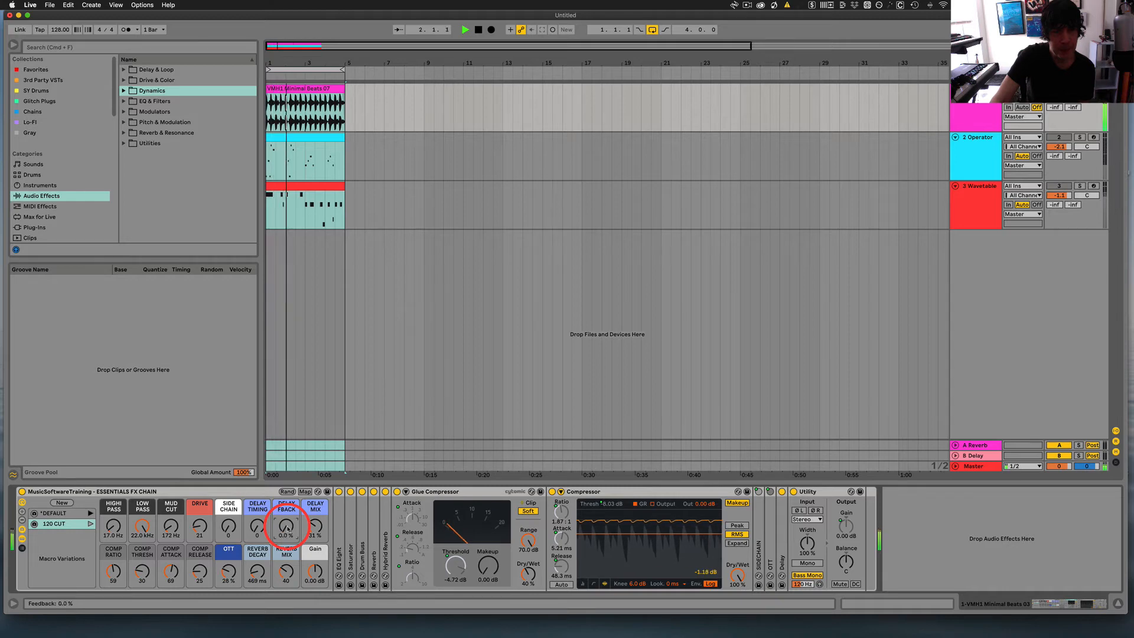
left_click_drag(288, 526, 315, 526)
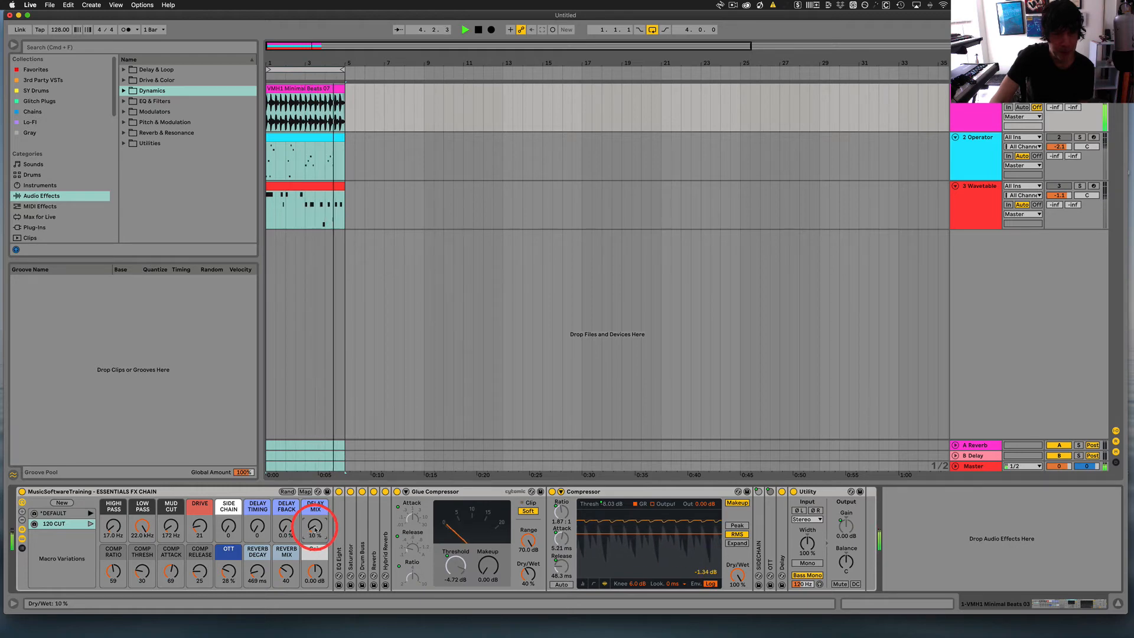
left_click_drag(314, 527, 314, 534)
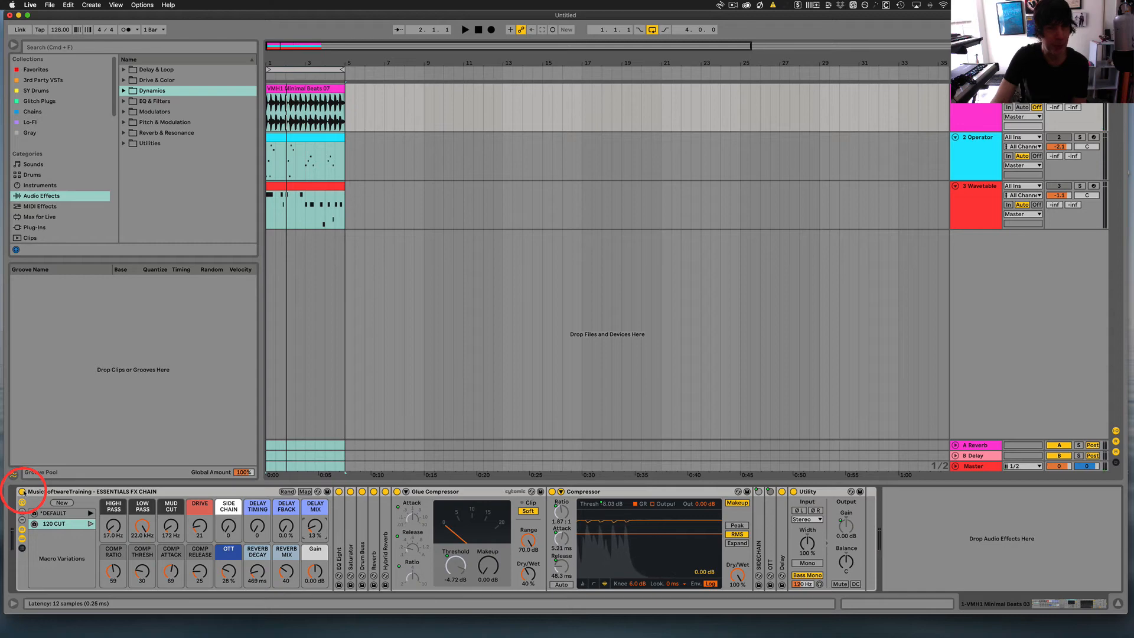
- Restart playback and toggle the whole rack off and on to compare the dry and processed drum loop
left_click(22, 492)
key("space")
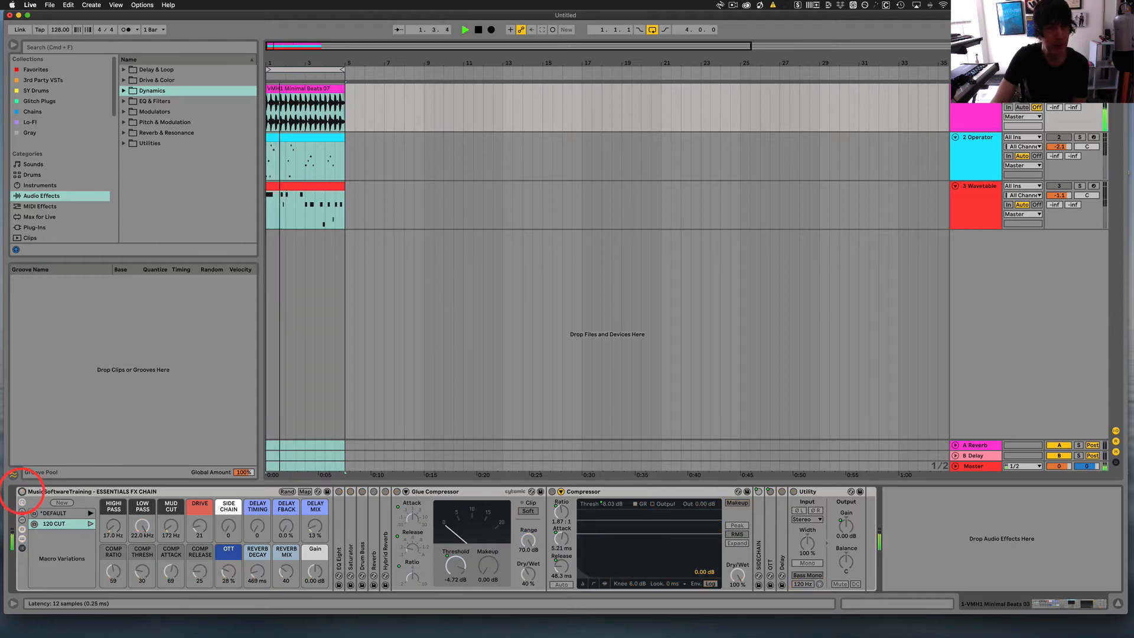
left_click(22, 491)
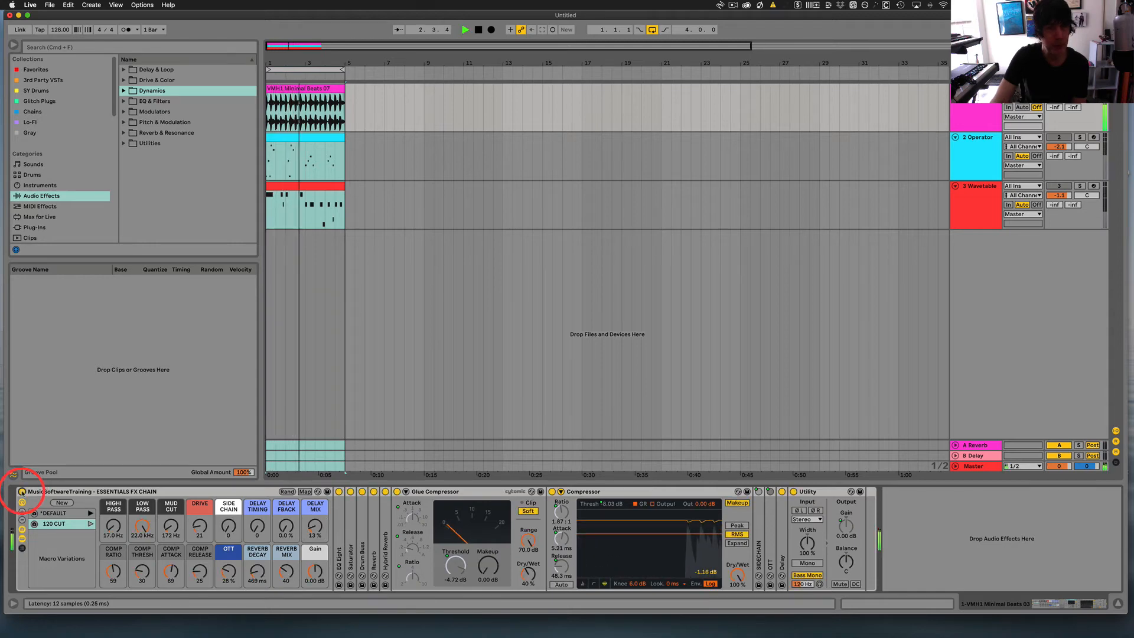
left_click(22, 492)
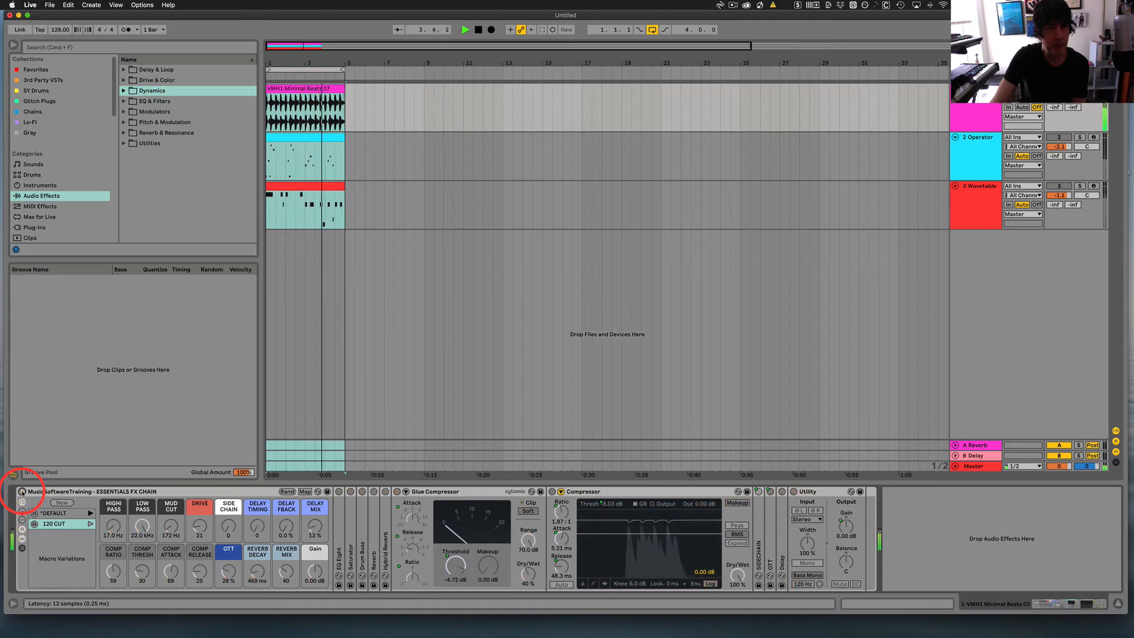
left_click(22, 491)
- Lower the Gain macro to -7.44 dB, then set it to -5.24 dB while comparing levels against the bypassed rack
left_click(326, 571)
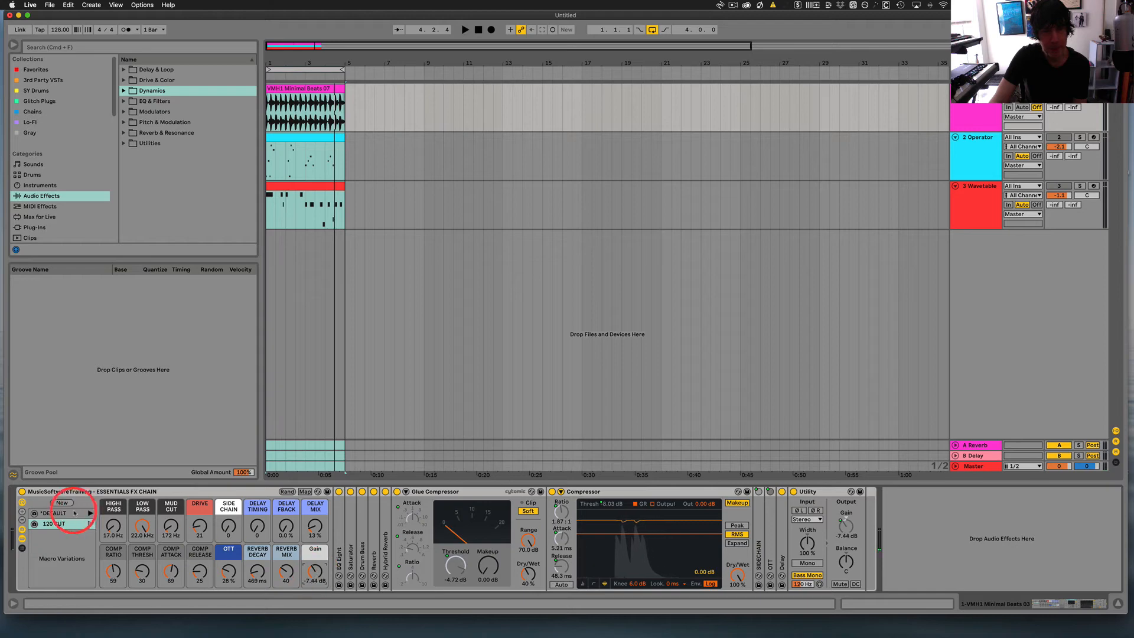
left_click(22, 492)
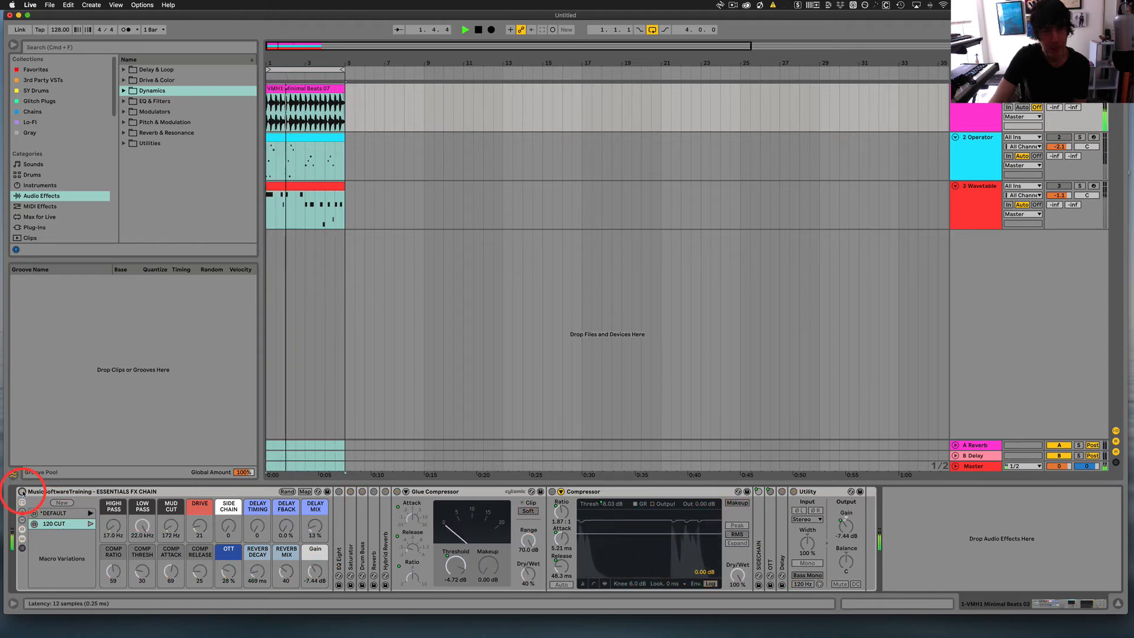
left_click(22, 492)
left_click(232, 551)
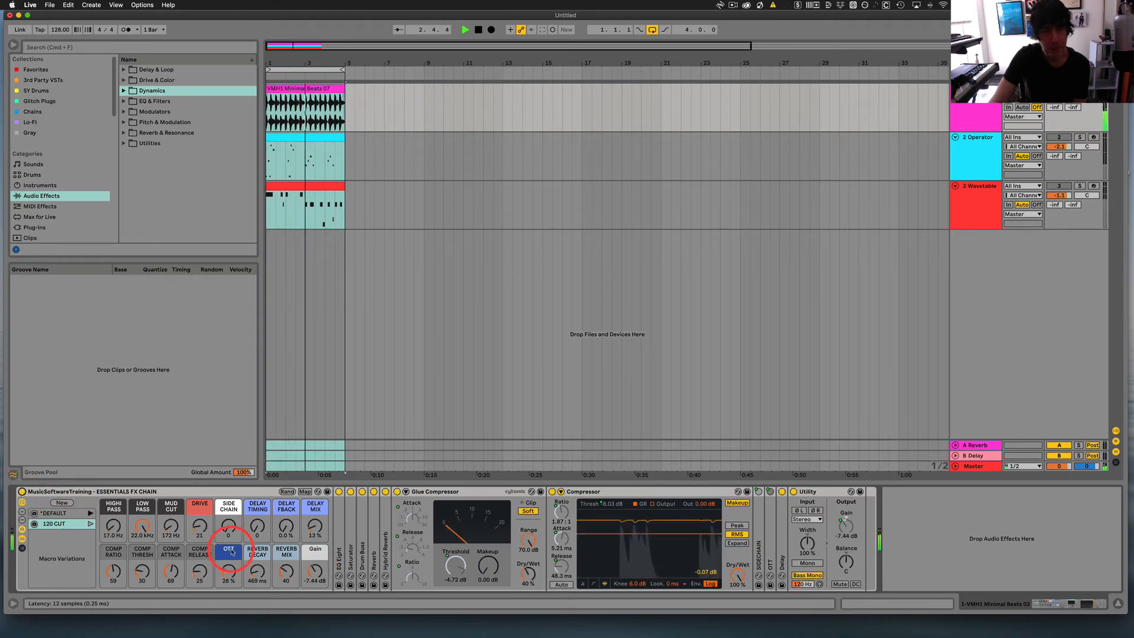
left_click_drag(314, 576, 315, 572)
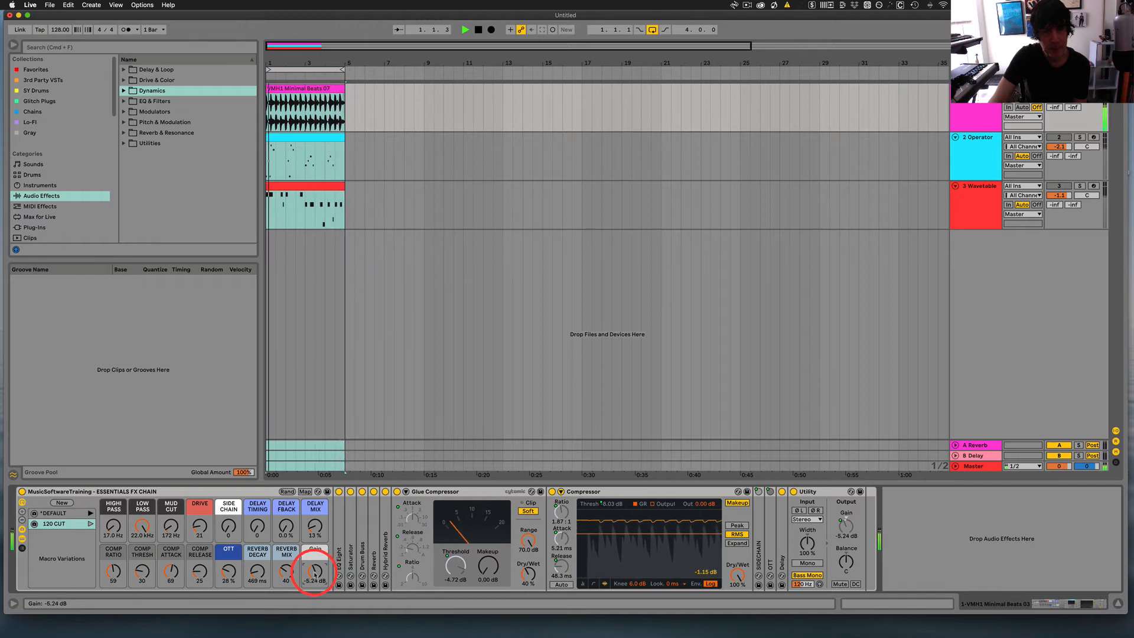
left_click(22, 491)
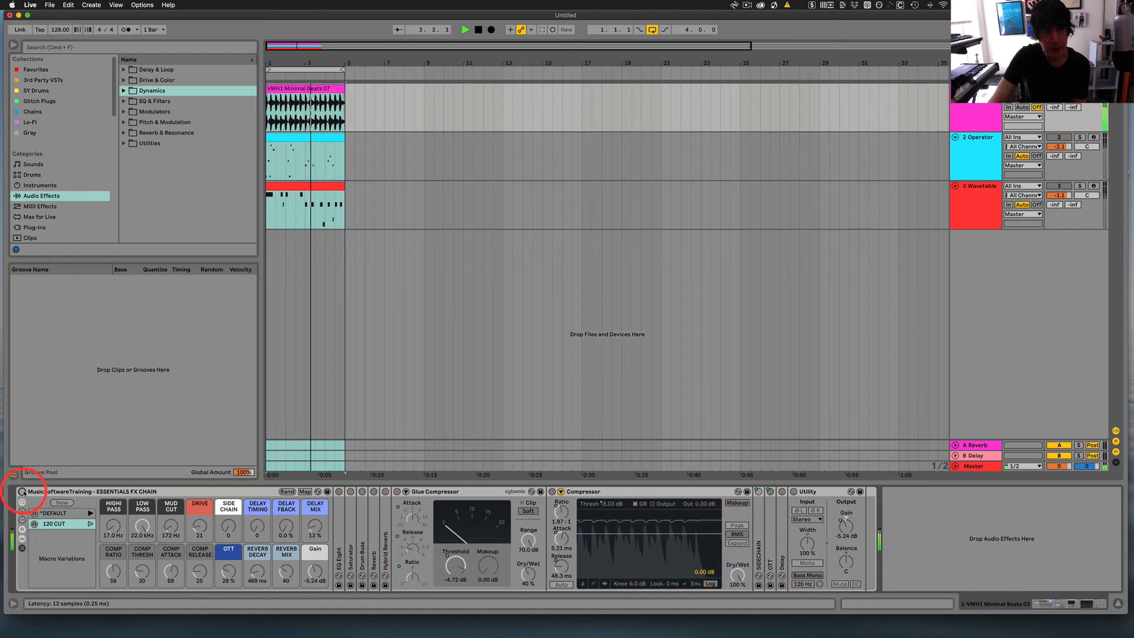
left_click(22, 492)
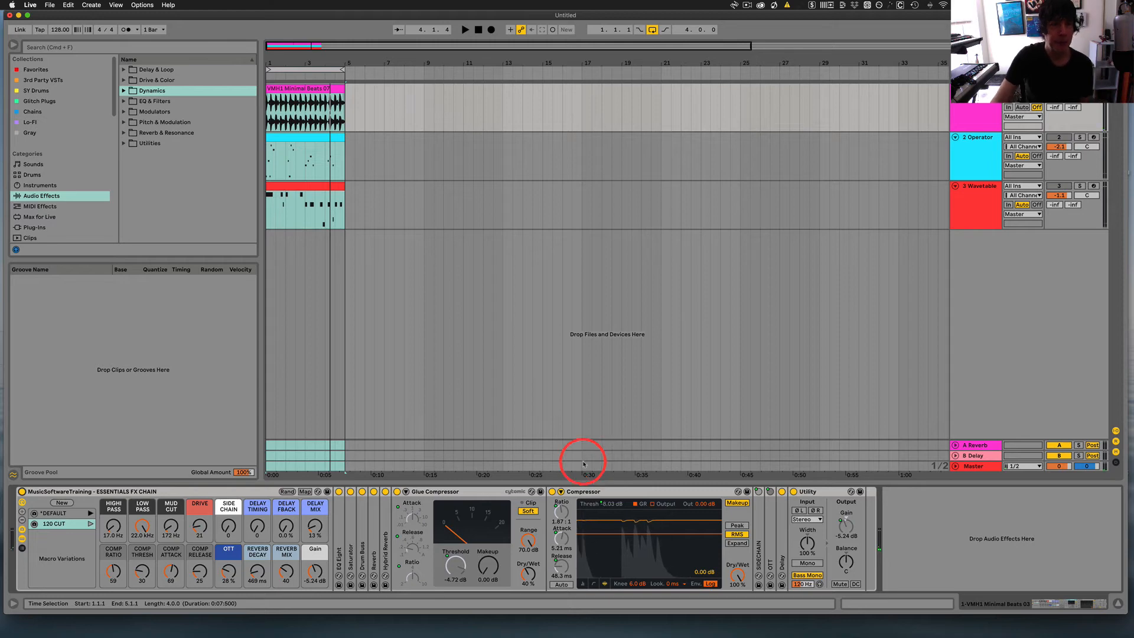
- Collapse the drum rack's Compressor, then solo the Operator track and show the devices inside its Essentials FX Chain rack
double_click(615, 490)
left_click(304, 158)
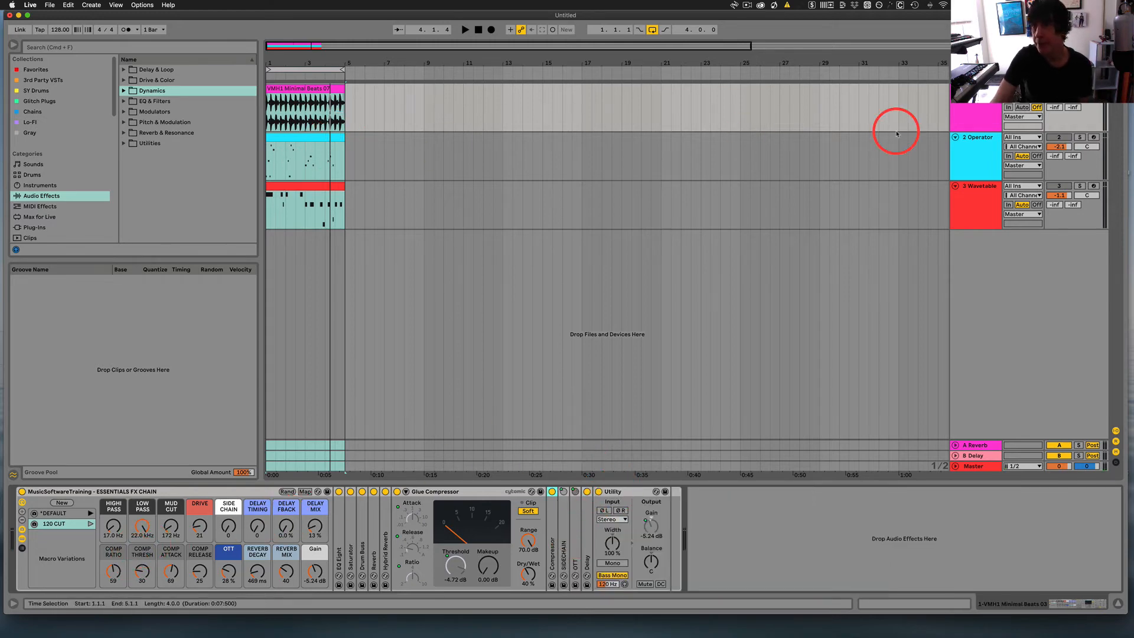
left_click(1080, 138)
left_click(976, 138)
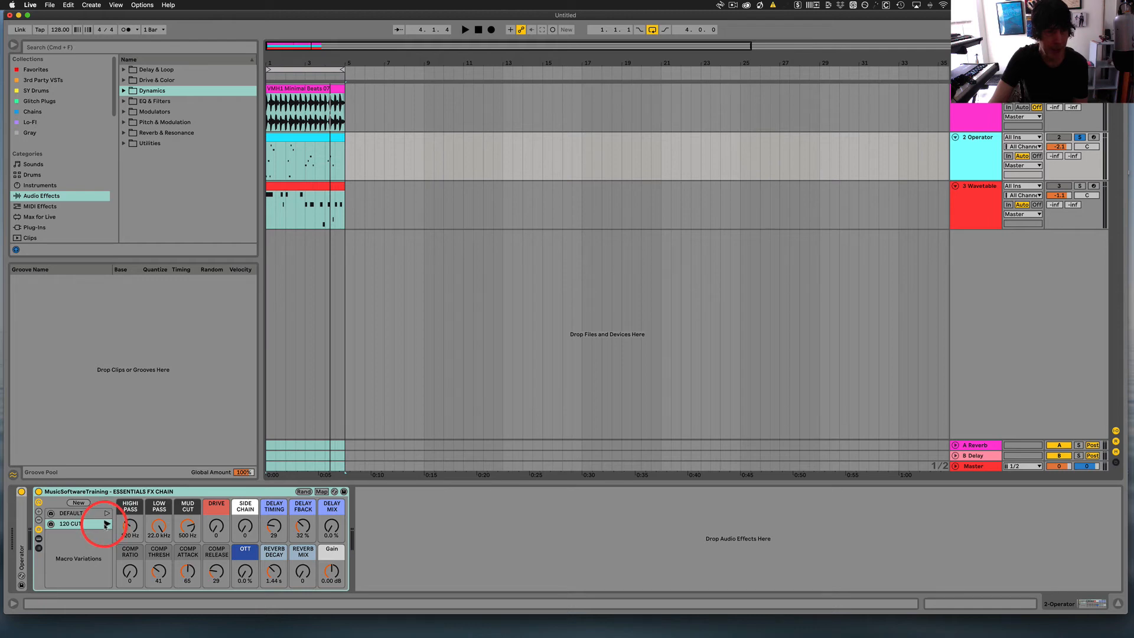
left_click(39, 538)
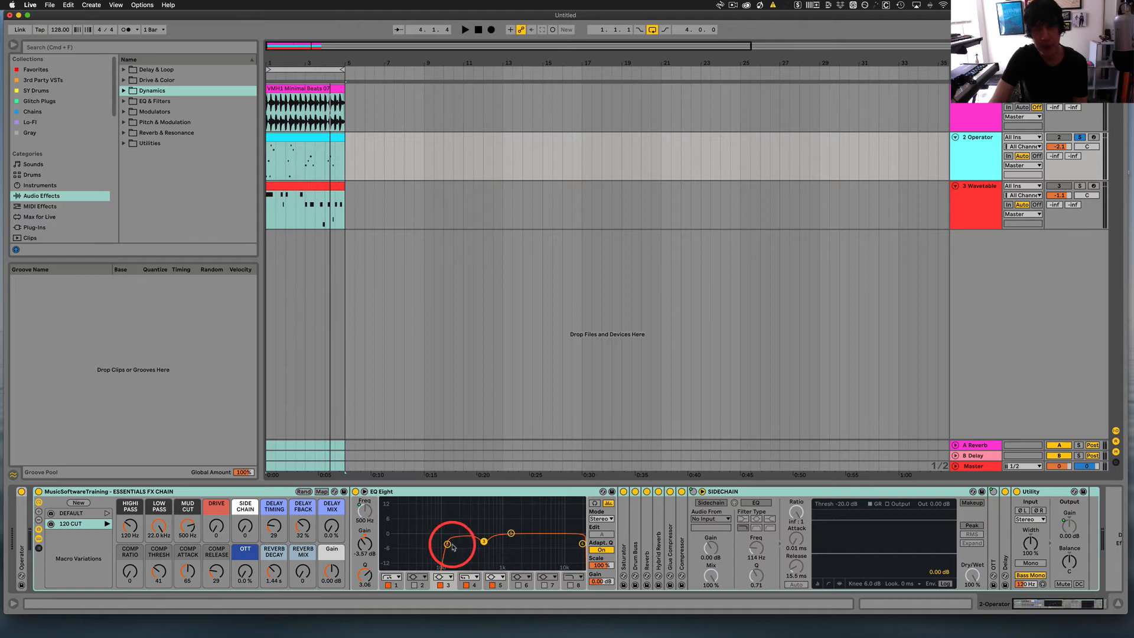
- Play the soloed Operator part from its clip and set the High Pass macro to 220 Hz
left_click(274, 140)
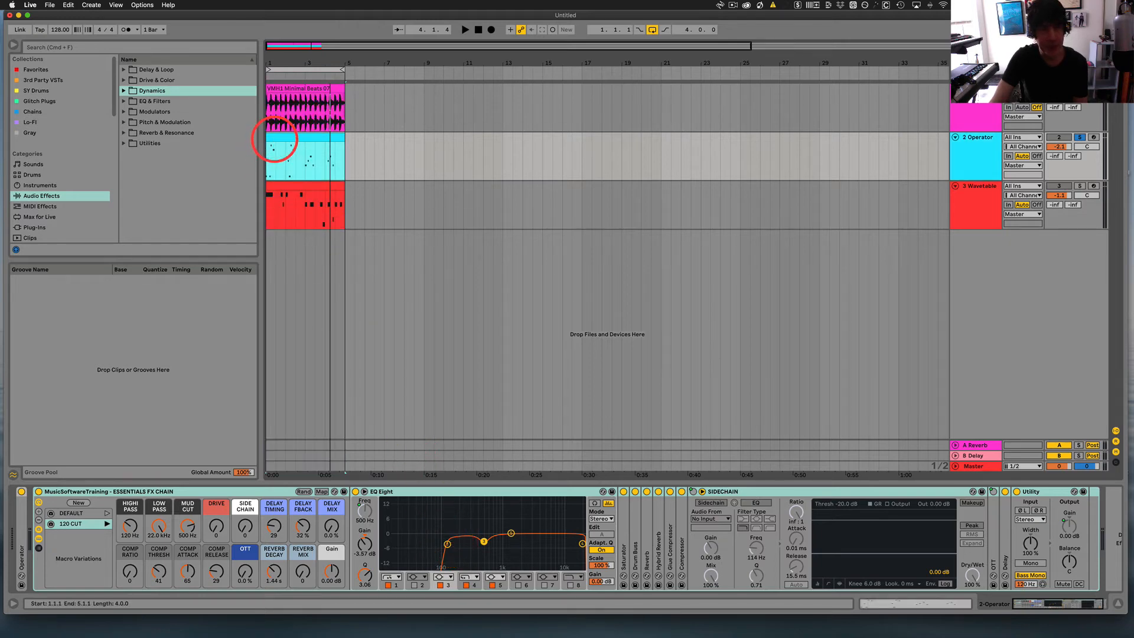
key("space")
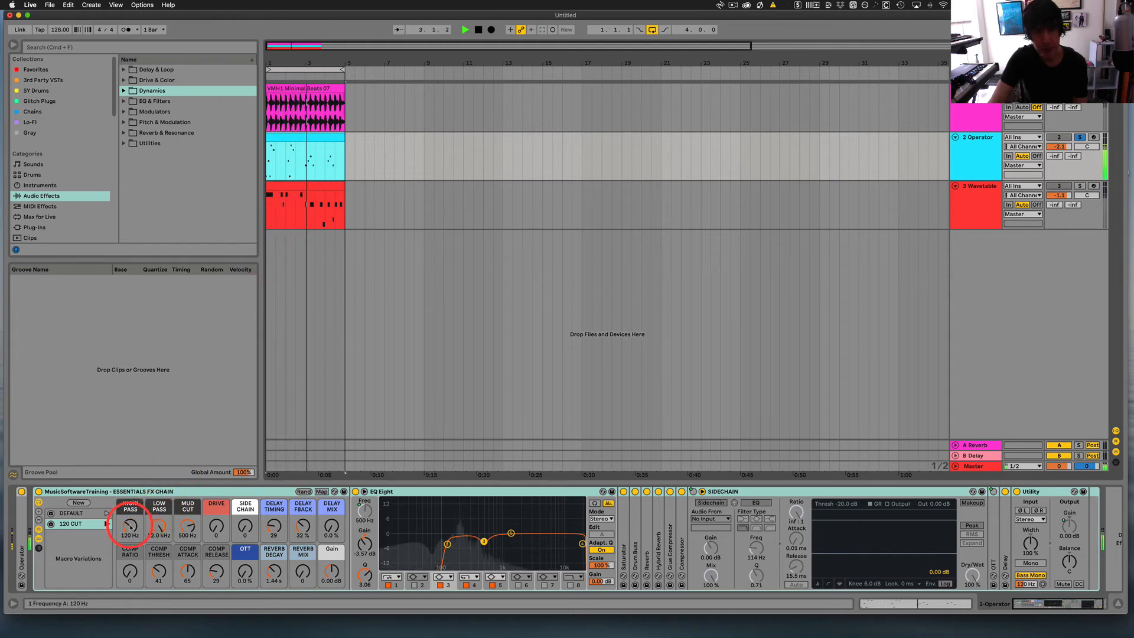
left_click_drag(130, 527, 130, 525)
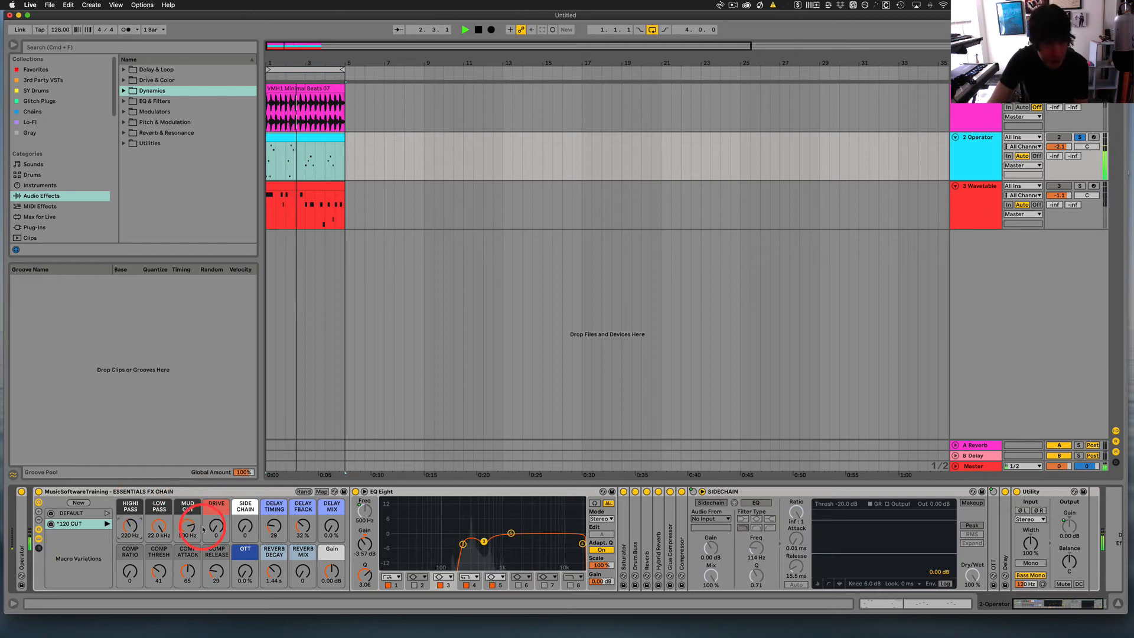
- Sweep a boosted Mud Cut band to 369 Hz, and set its EQ Eight gain to -1.67 dB and Q to 8.93
left_click_drag(384, 550, 364, 573)
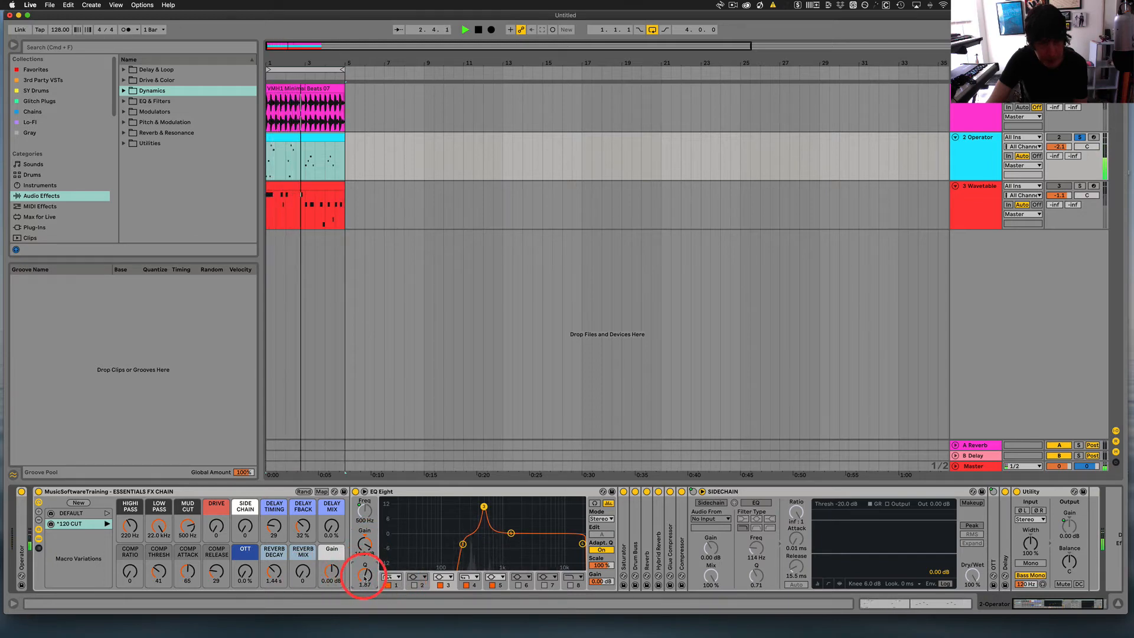
left_click(188, 525)
left_click_drag(188, 525, 189, 525)
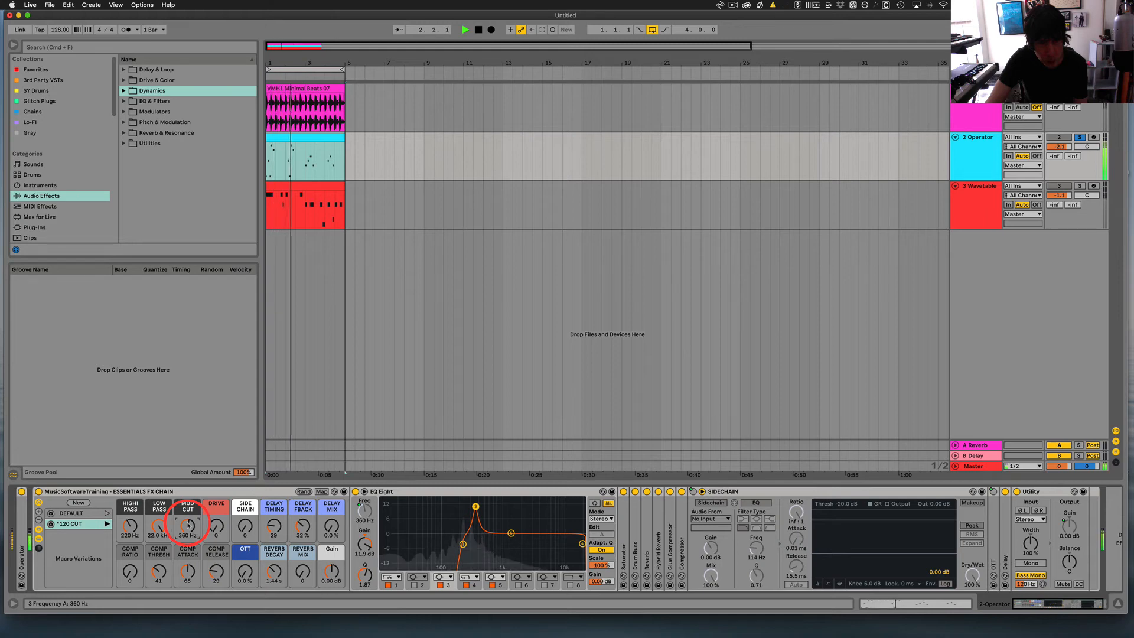
left_click_drag(189, 525, 188, 523)
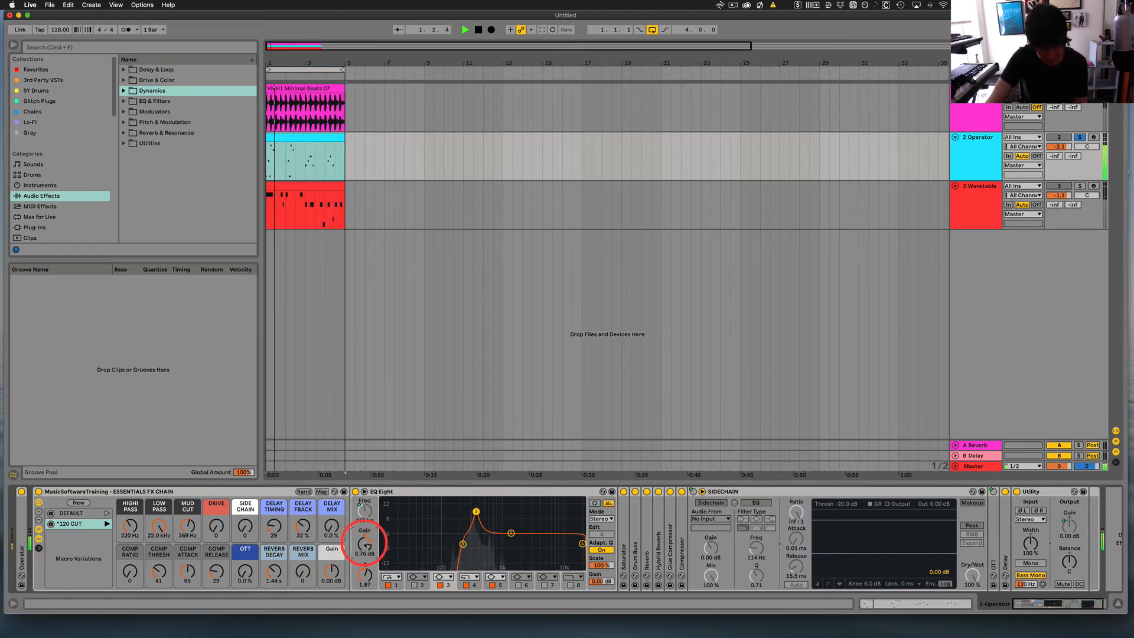
left_click_drag(365, 542, 365, 577)
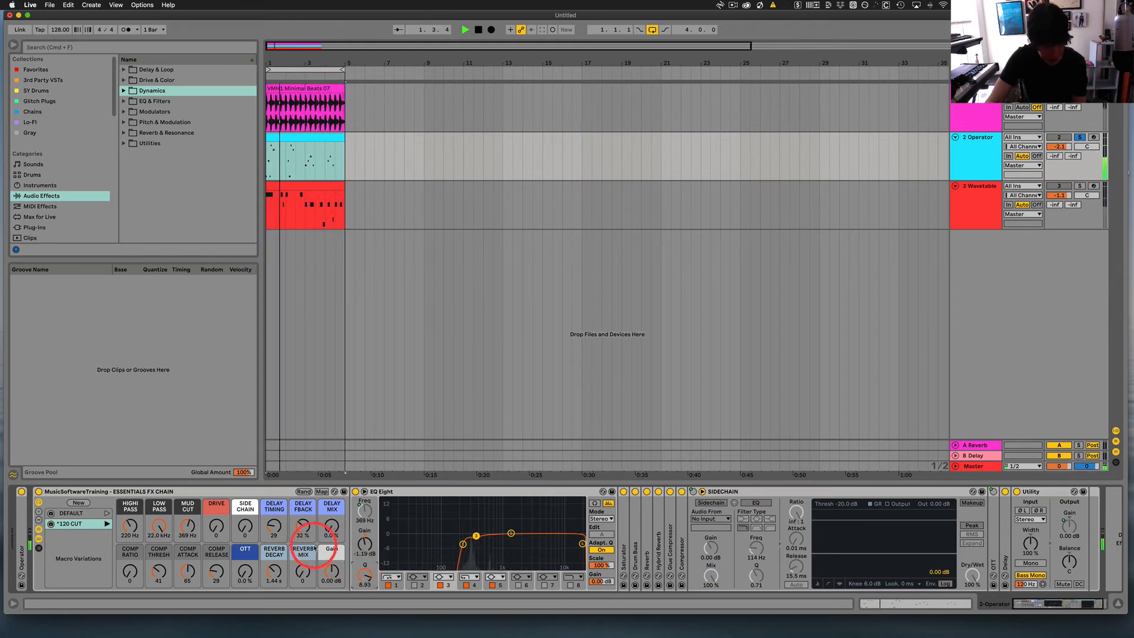
left_click_drag(366, 545, 365, 548)
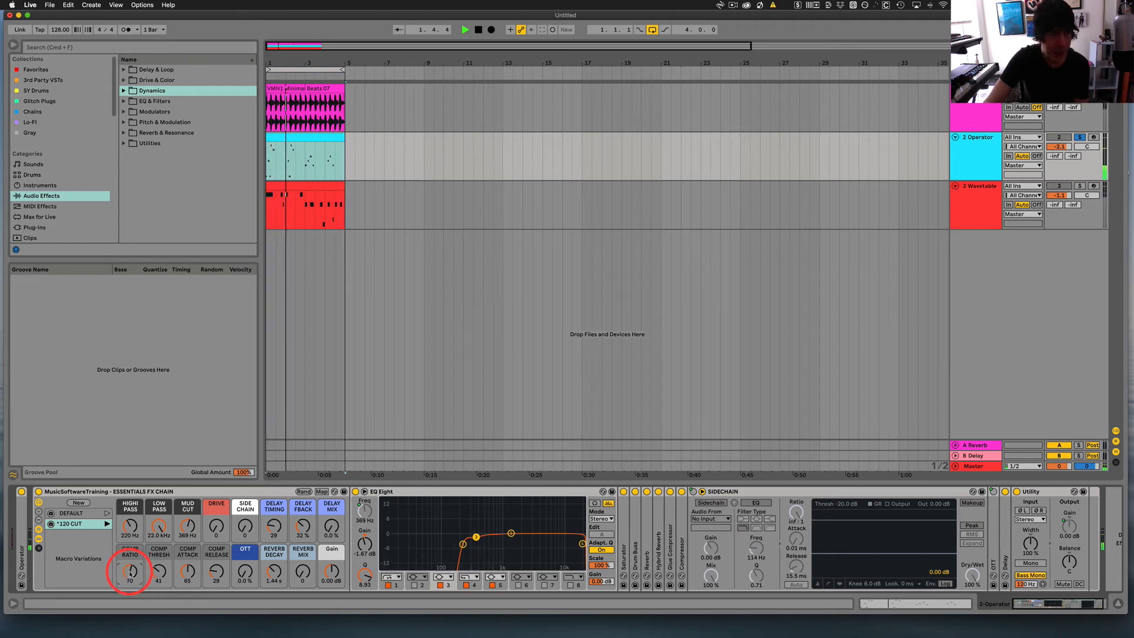
- Shape the compression with Comp Ratio at 60, Comp Thresh at 75, Comp Attack at 51 and Comp Release at 24
left_click_drag(129, 572, 160, 571)
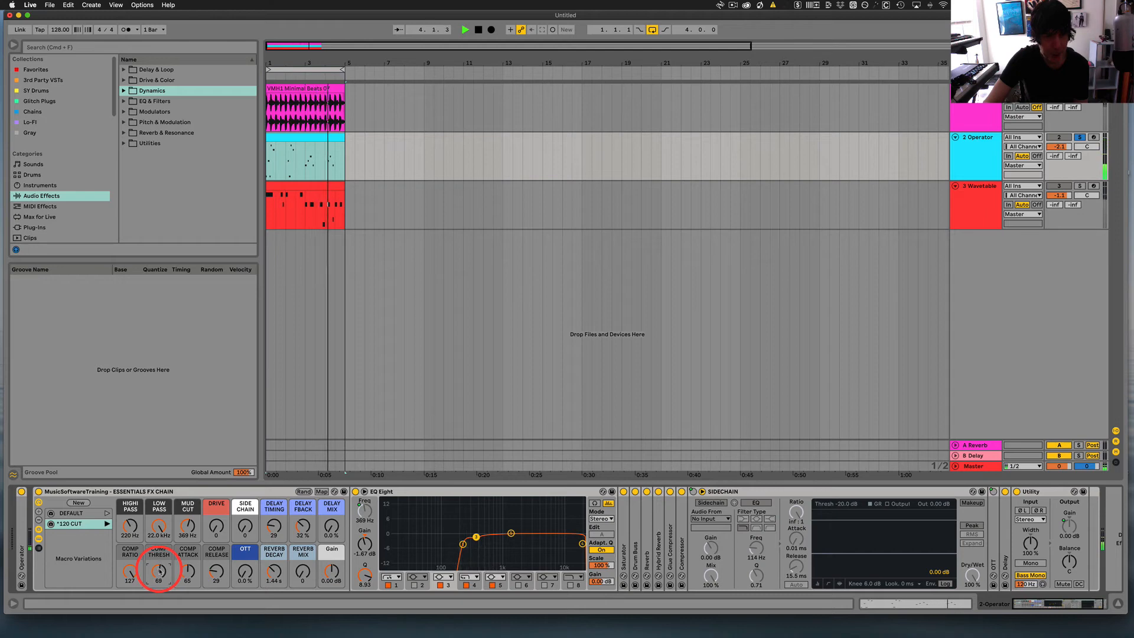
left_click_drag(159, 572, 189, 577)
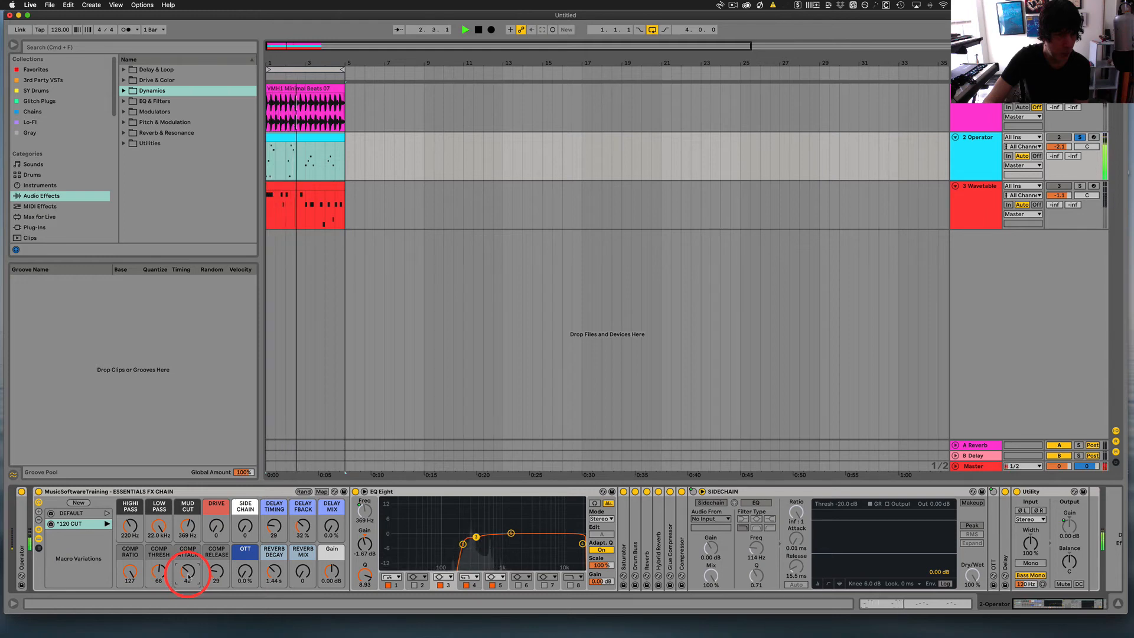
left_click_drag(189, 577, 188, 576)
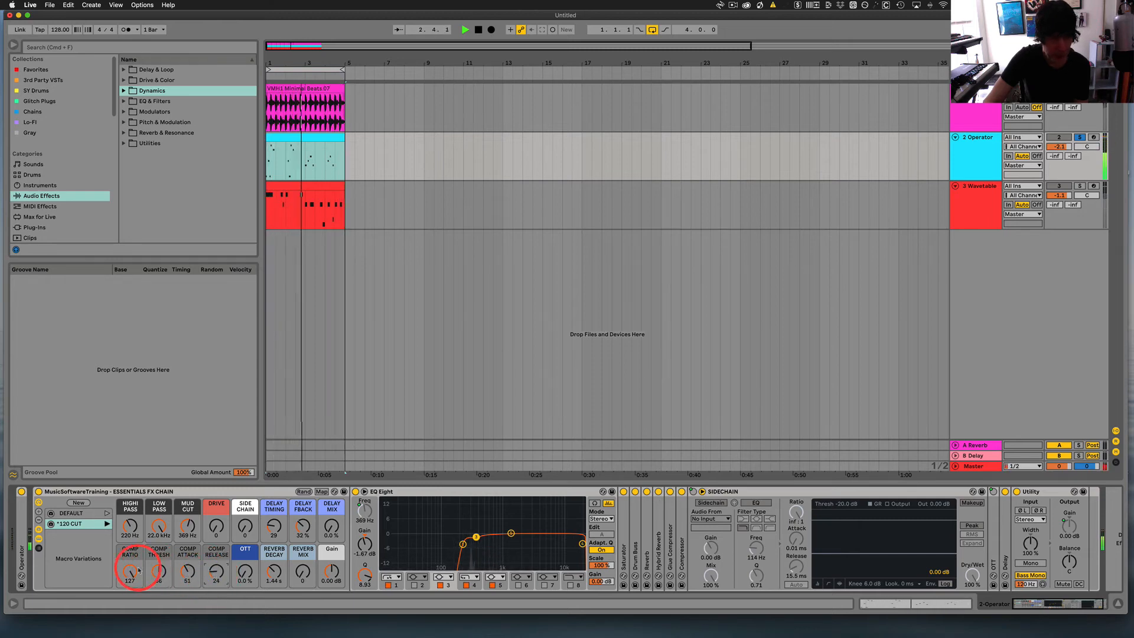
left_click_drag(132, 568, 159, 570)
left_click(159, 571)
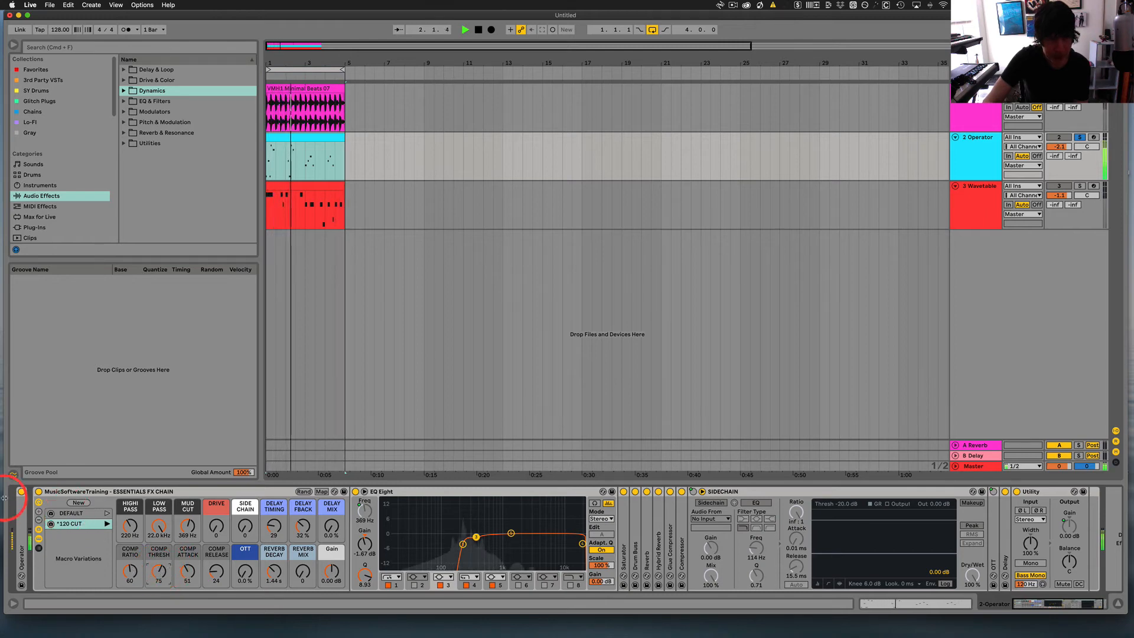
- Bypass and re-enable the Operator rack to compare levels, and set the Gain macro to -3.58 dB
left_click(39, 491)
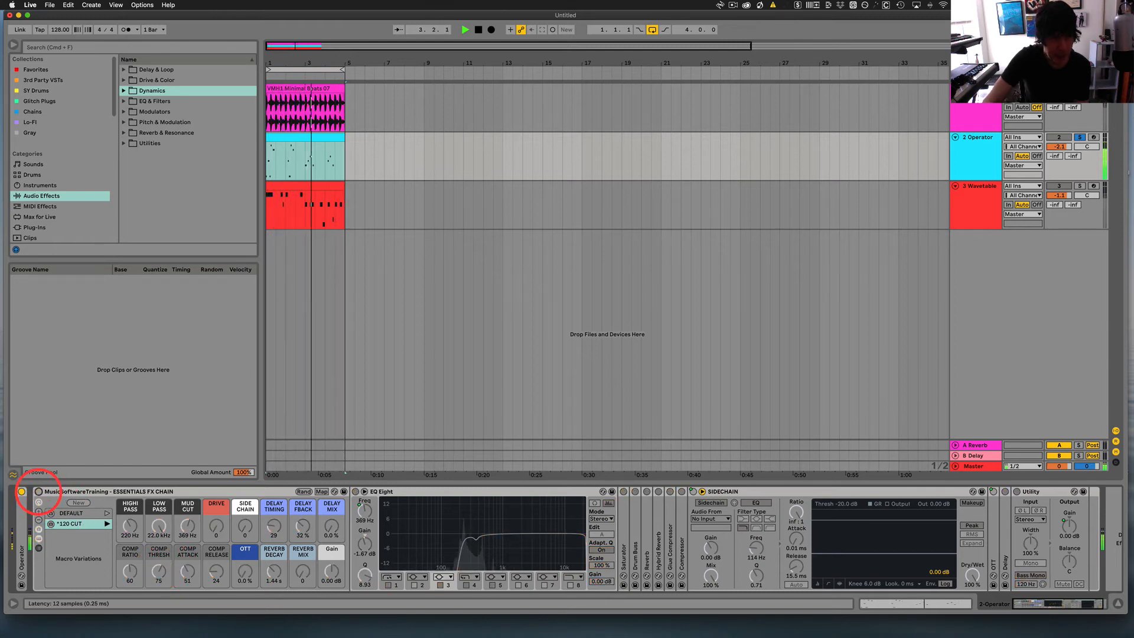
left_click(38, 492)
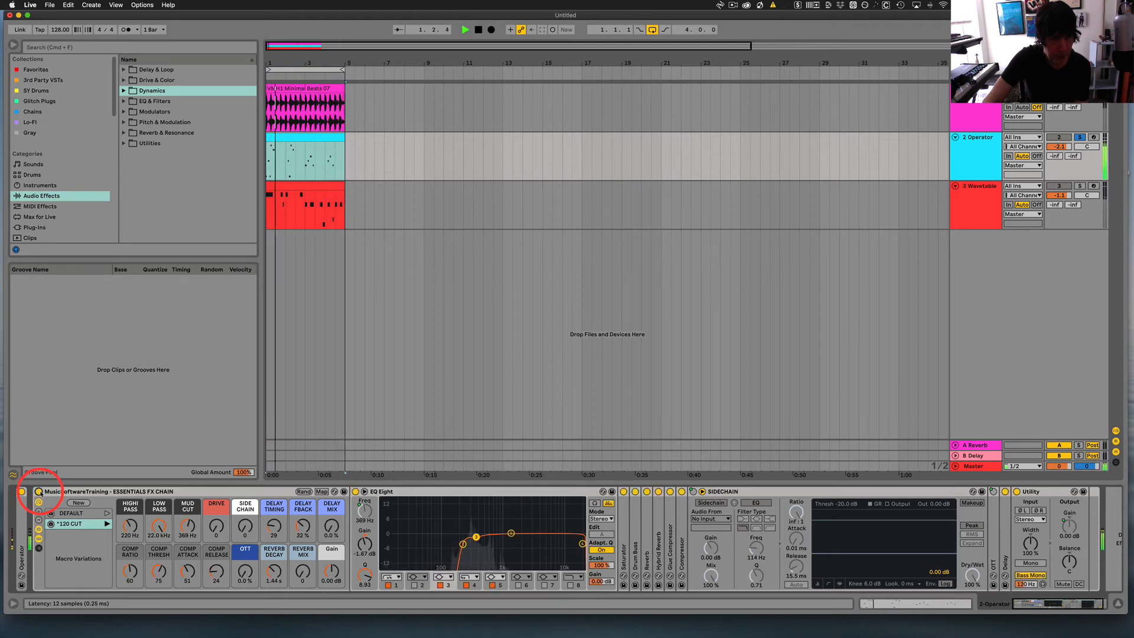
left_click_drag(328, 571, 332, 576)
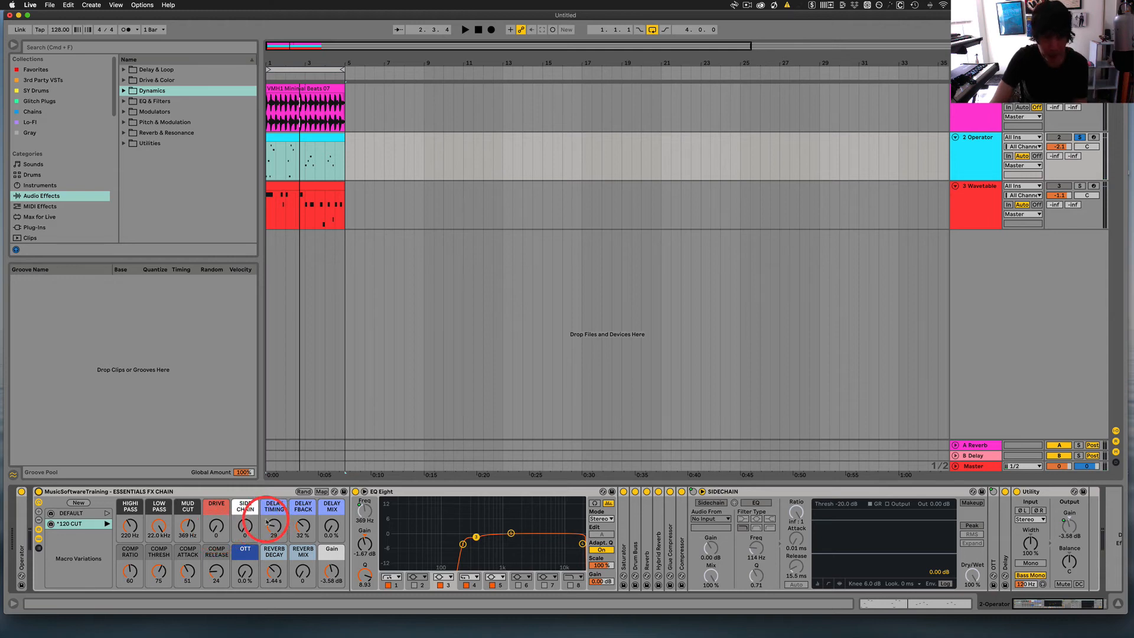
- Restart playback and set the Drive macro to 49 and the OTT macro to 17%
key("space")
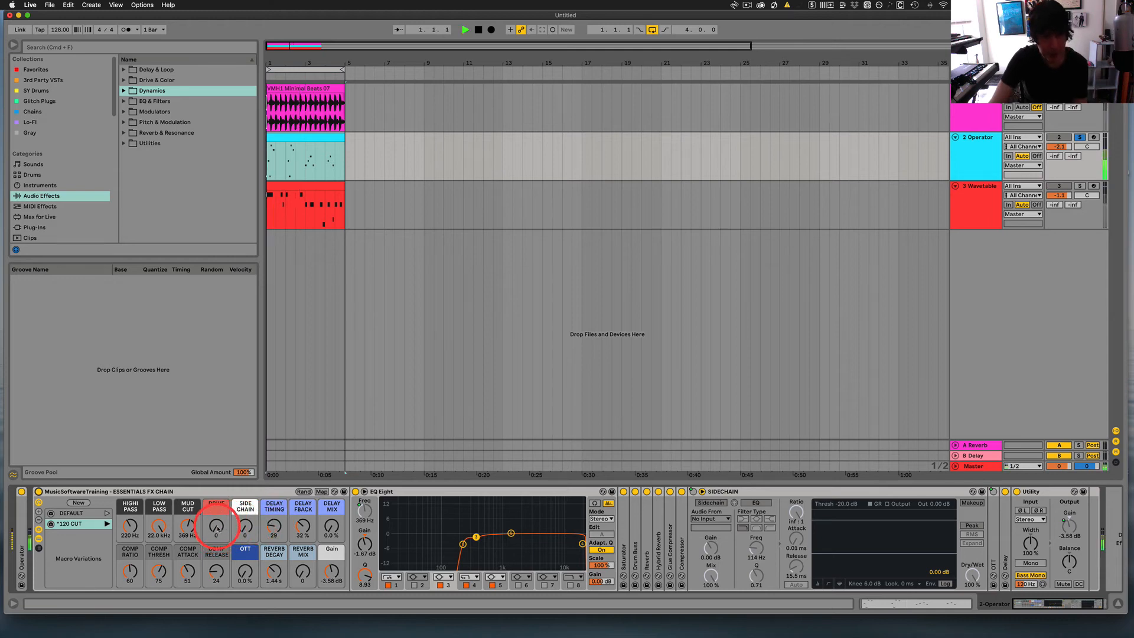
left_click_drag(217, 529, 218, 528)
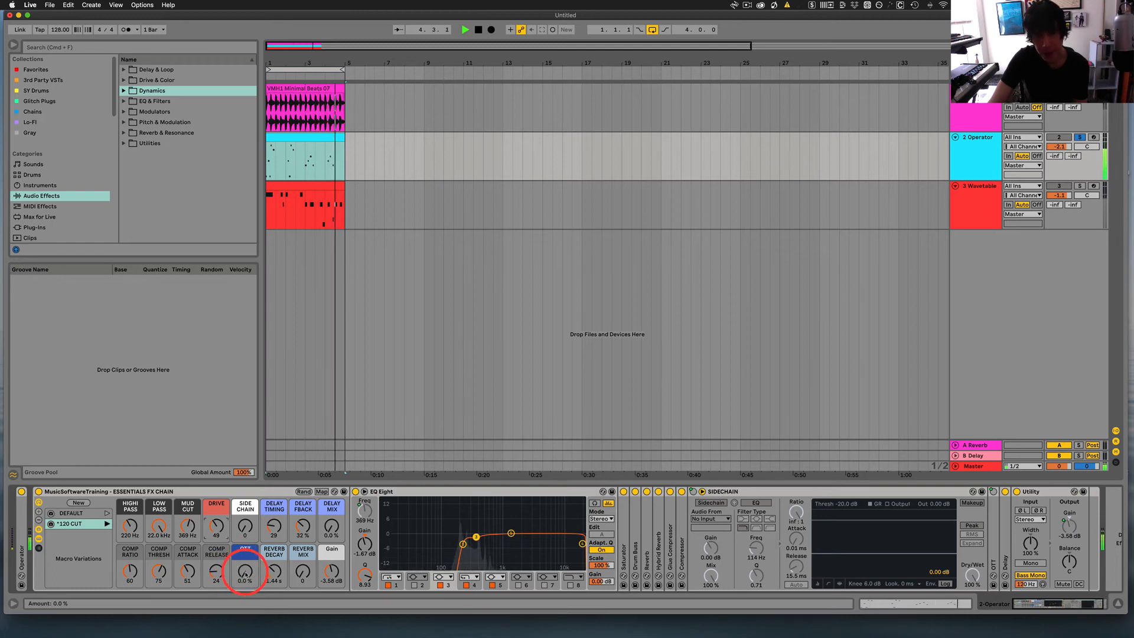
left_click_drag(246, 573, 246, 573)
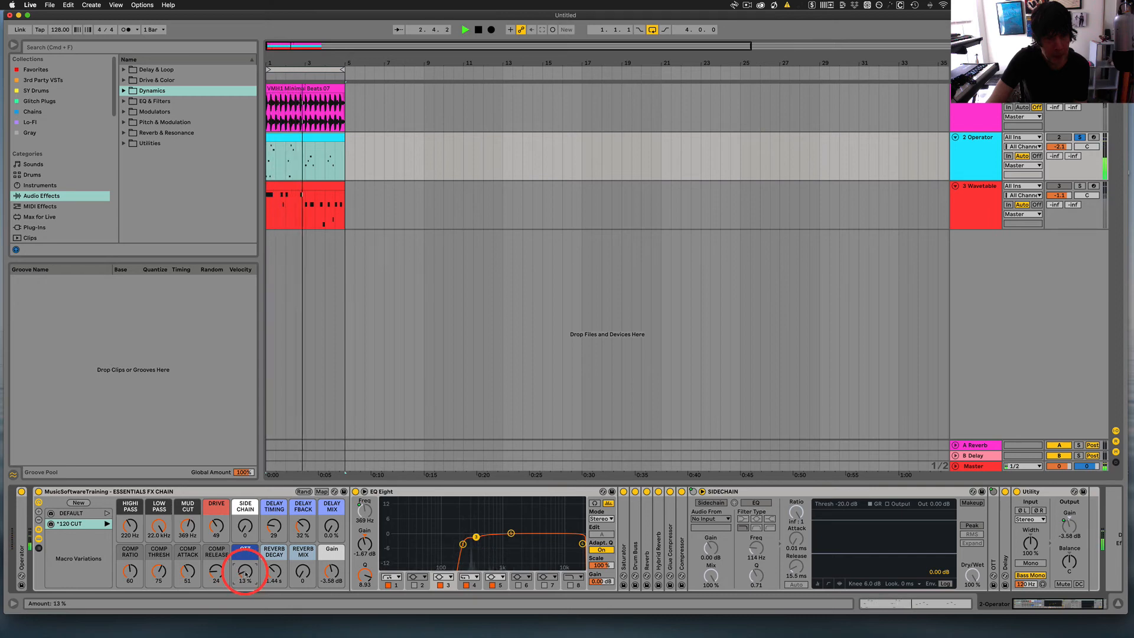
left_click_drag(245, 574, 246, 574)
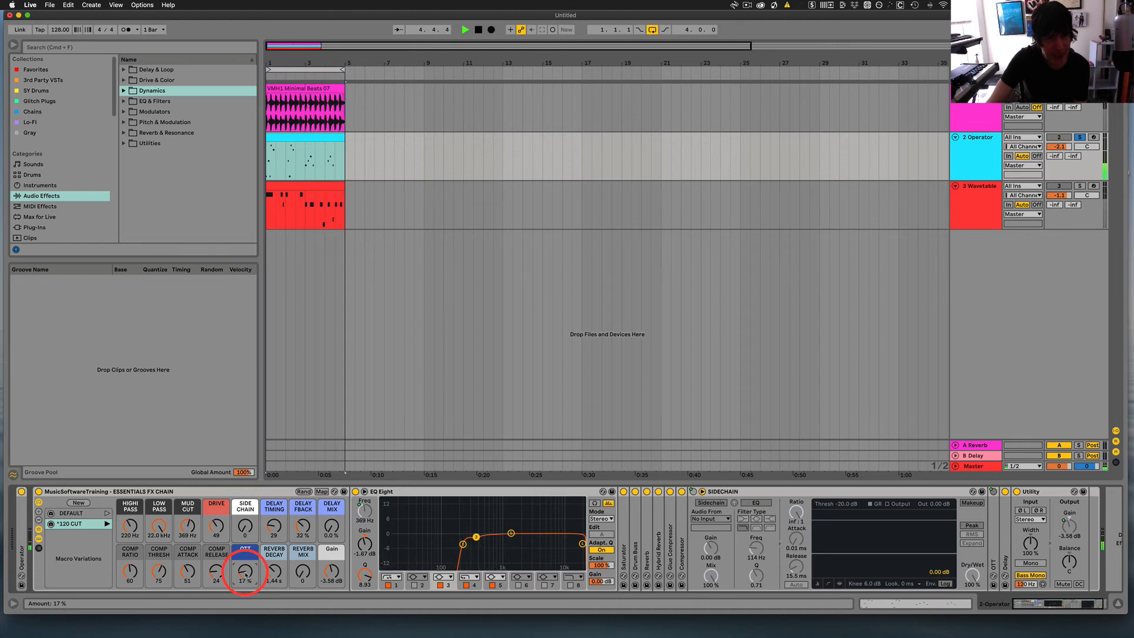
- Set Side Chain to 127, feed the SIDECHAIN compressor from 1-VMH1 Minimal Beats 03, and set its EQ frequency to 93.3 Hz and threshold to -15.9 dB
left_click_drag(245, 526, 245, 526)
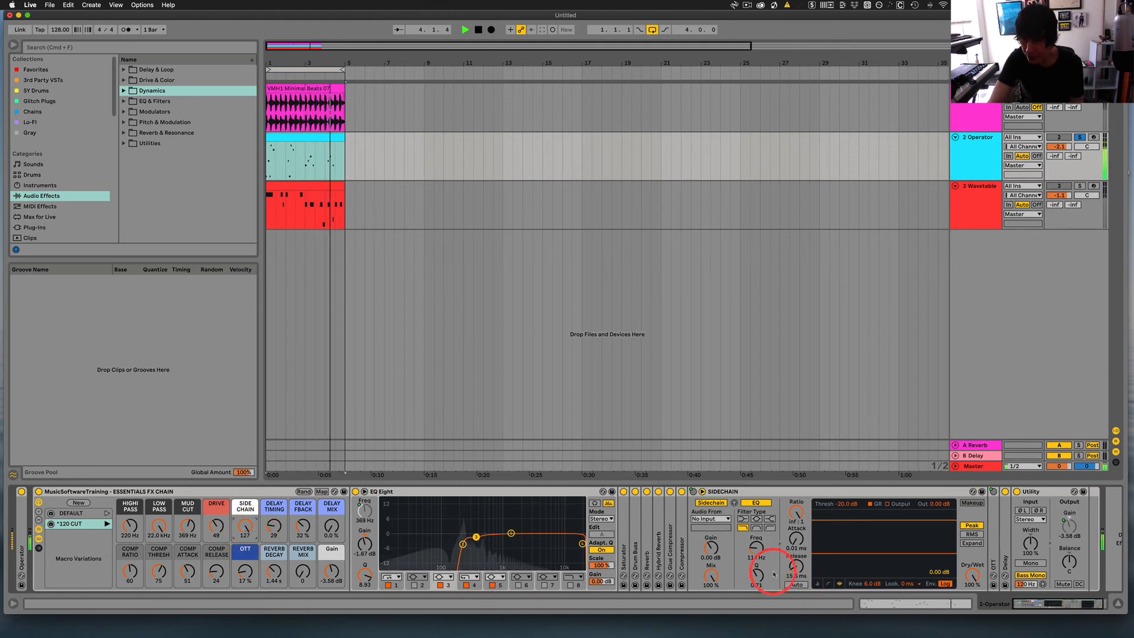
left_click(715, 519)
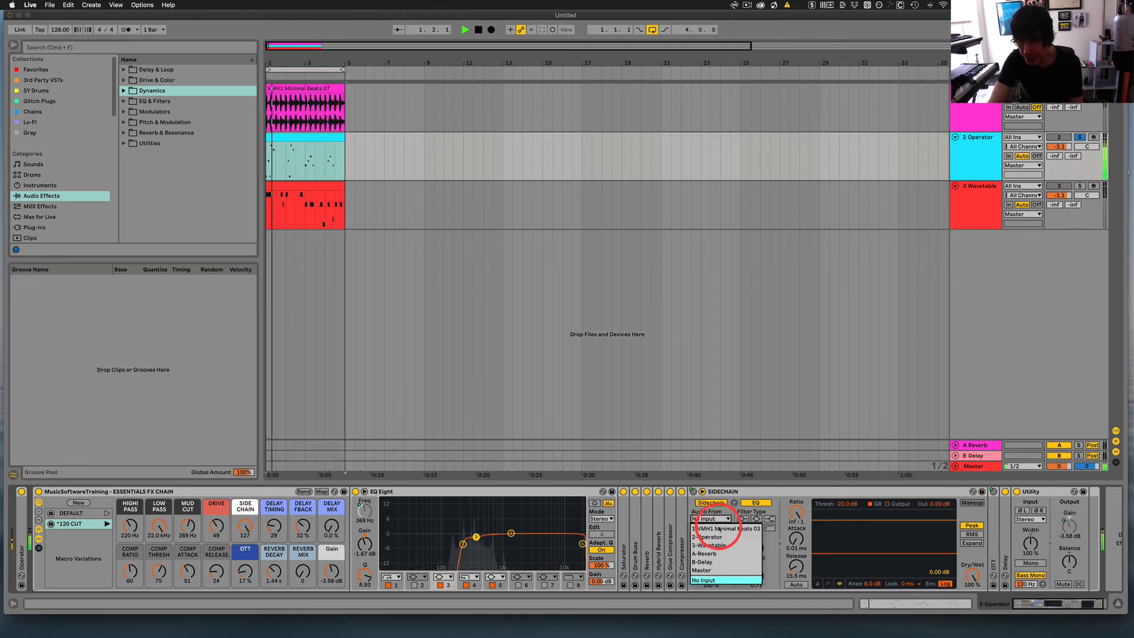
left_click(724, 529)
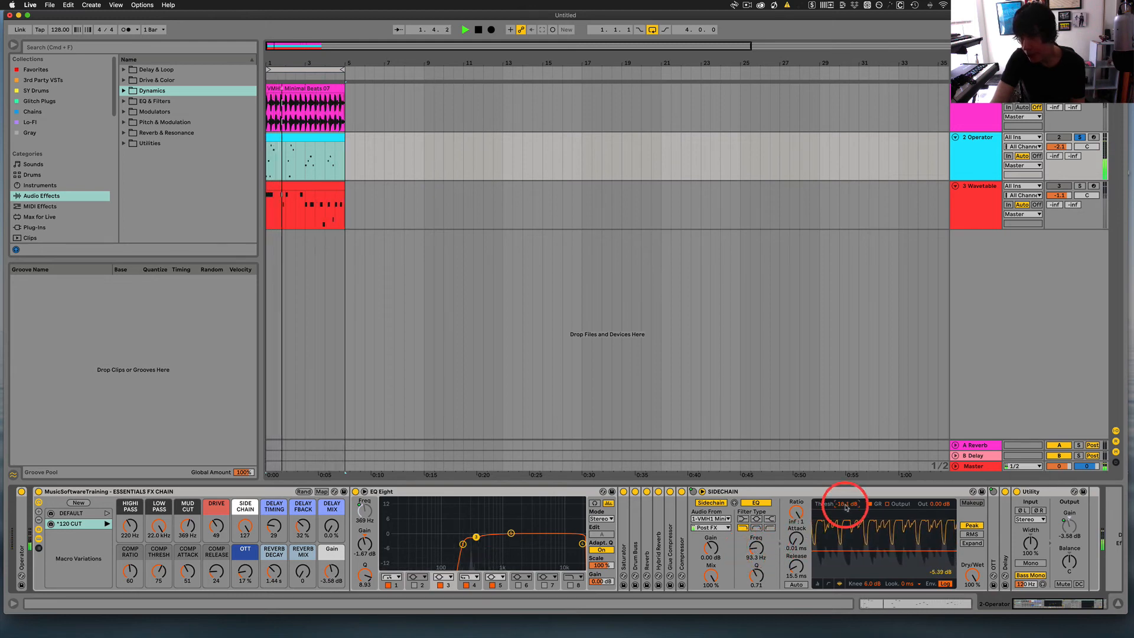
mouse_move(844, 505)
left_mouse_down()
mouse_move(845, 493)
mouse_move(846, 511)
left_mouse_up()
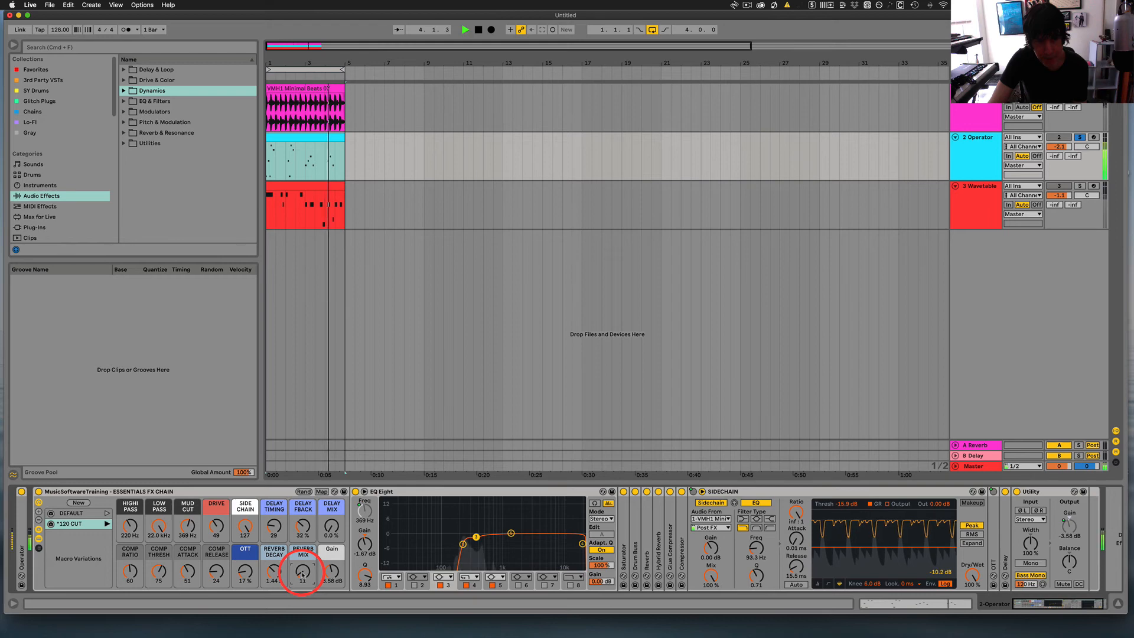
- Raise Reverb Mix to 127 while lengthening Reverb Decay to 1.98 s, and set Reverb Mix to 25
left_click_drag(303, 575, 303, 573)
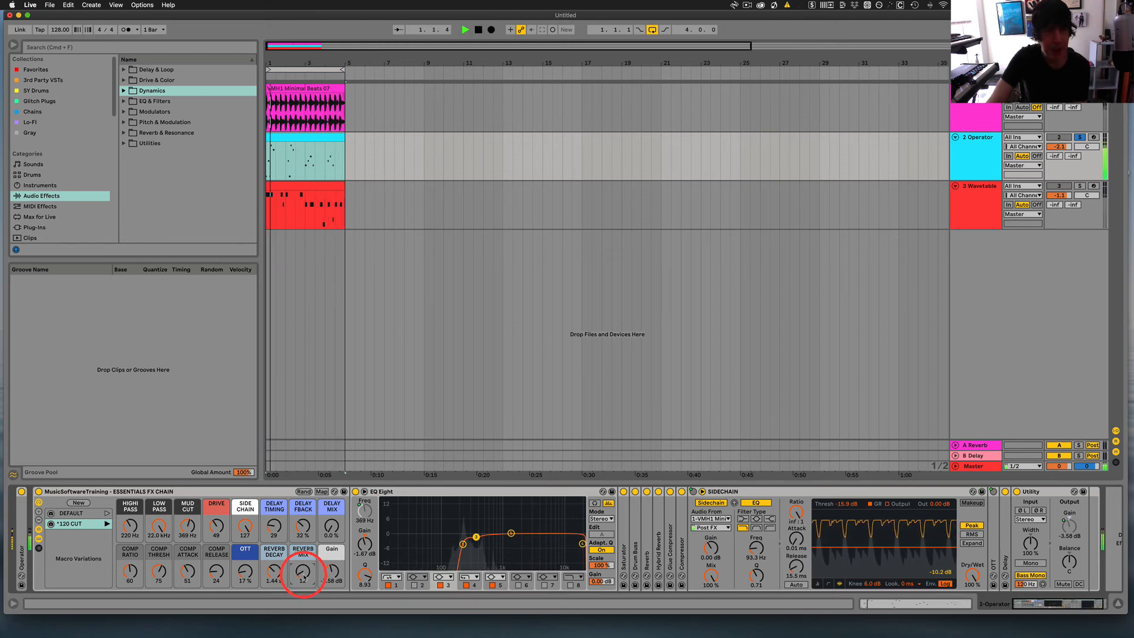
left_click_drag(305, 577, 306, 574)
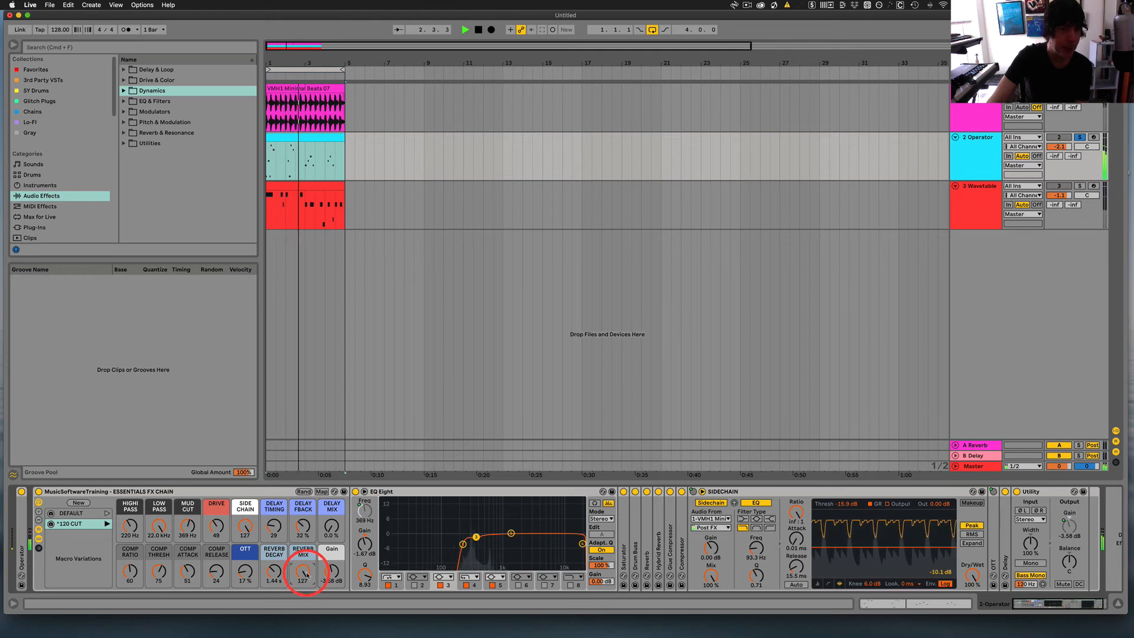
left_click_drag(307, 574, 274, 572)
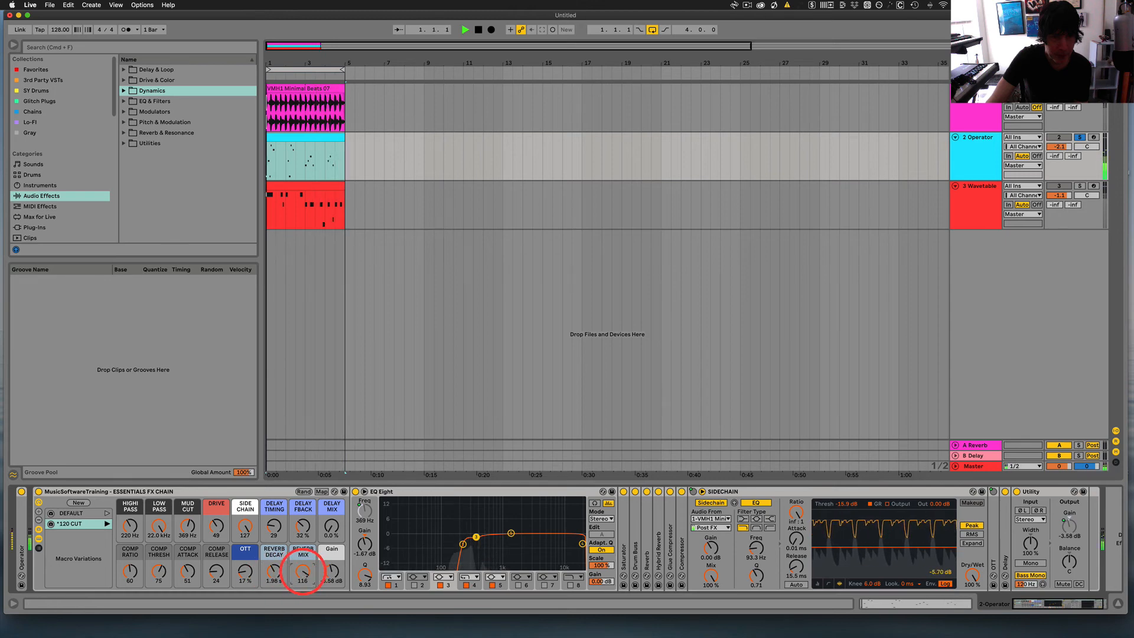
left_click_drag(305, 572, 304, 573)
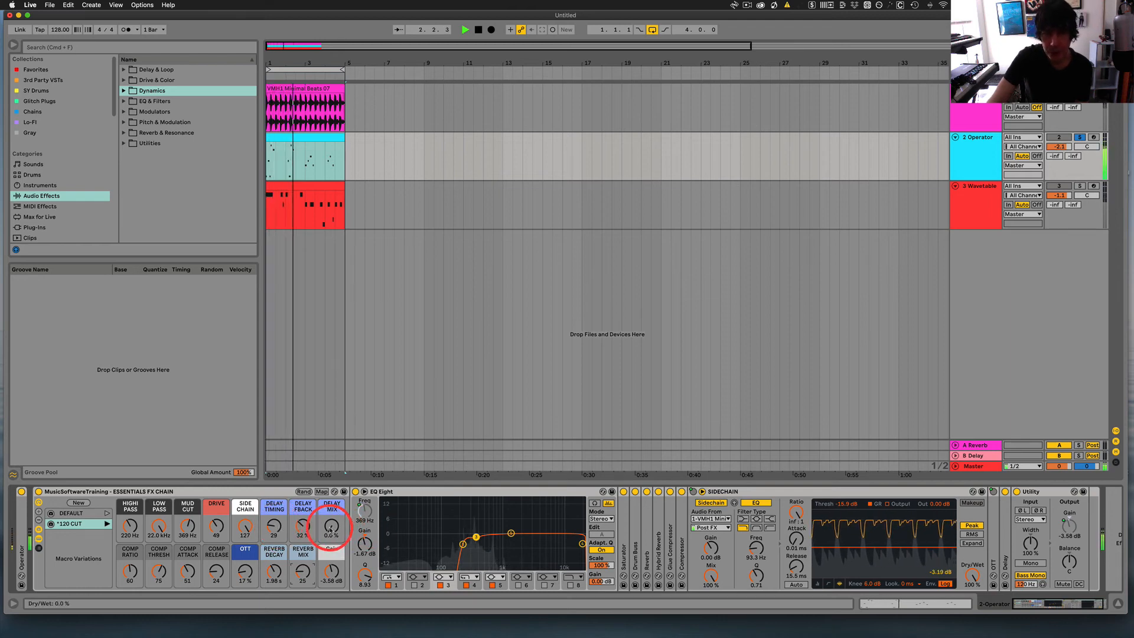
- Raise Delay Mix to 42% while setting Delay Timing to 83 and Delay Fback to 41%, and lower Delay Mix to 13%
left_click_drag(331, 525, 332, 523)
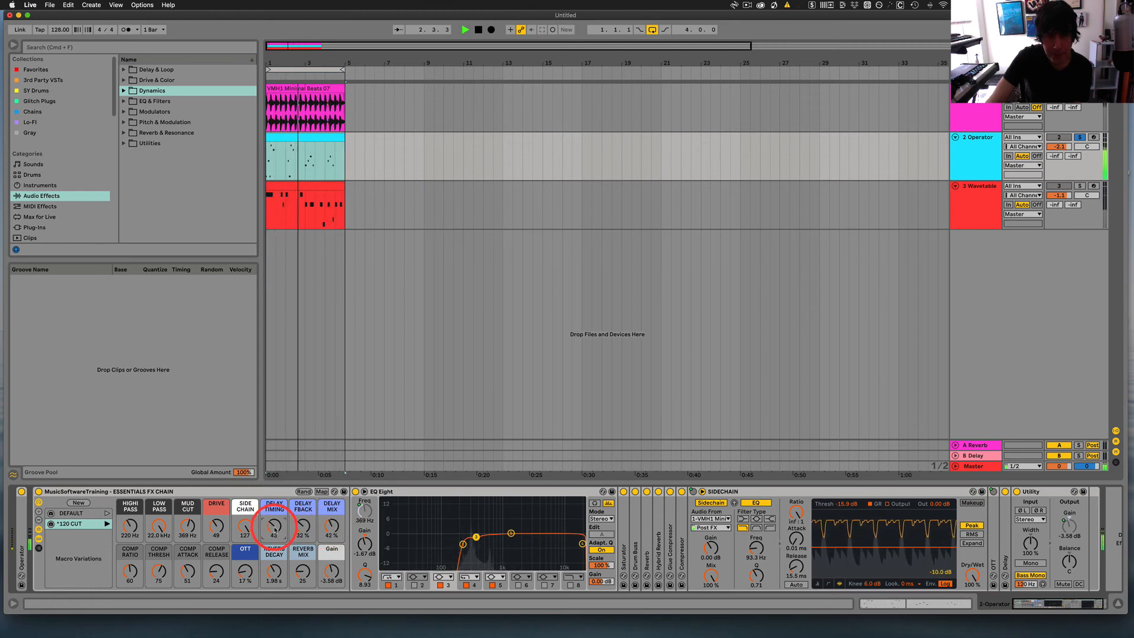
left_click_drag(275, 528, 274, 525)
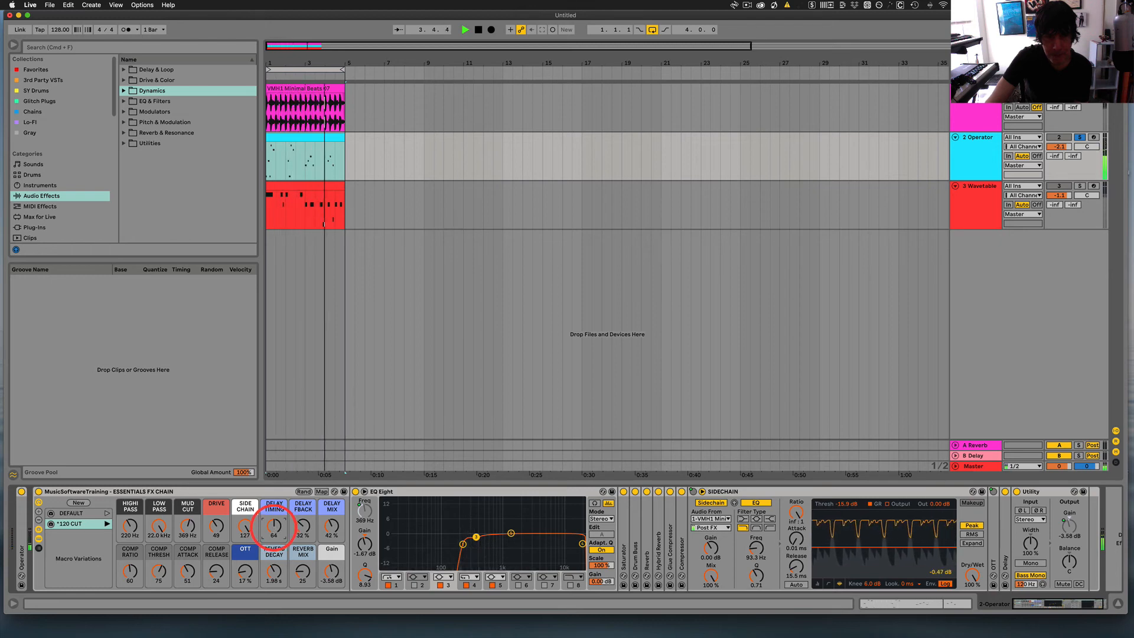
left_click_drag(275, 530, 275, 528)
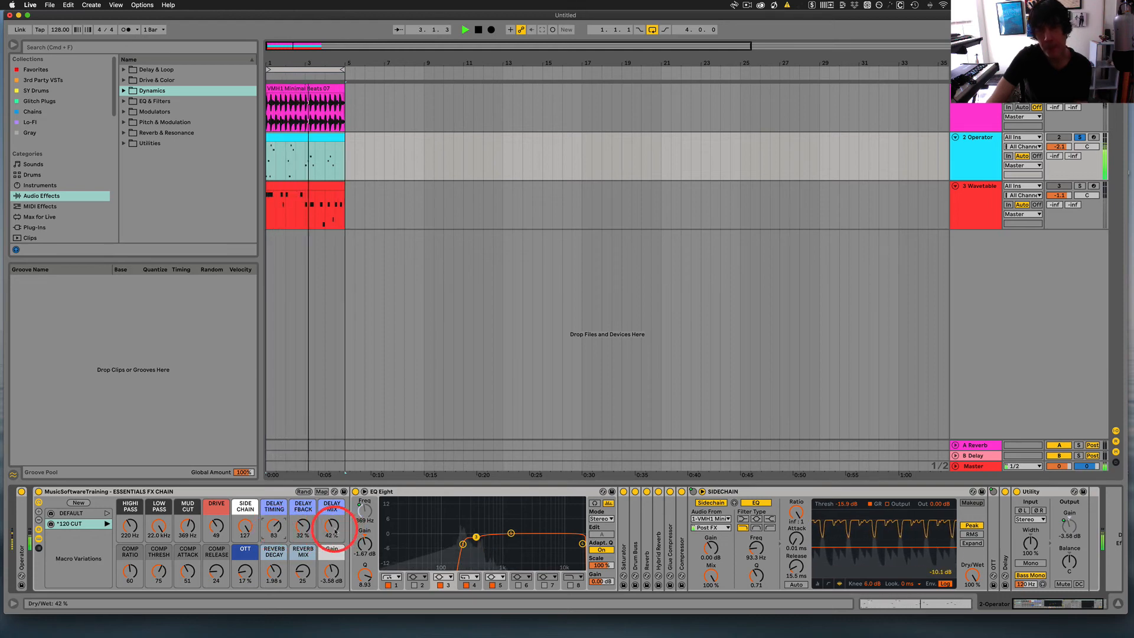
left_click_drag(303, 530, 303, 528)
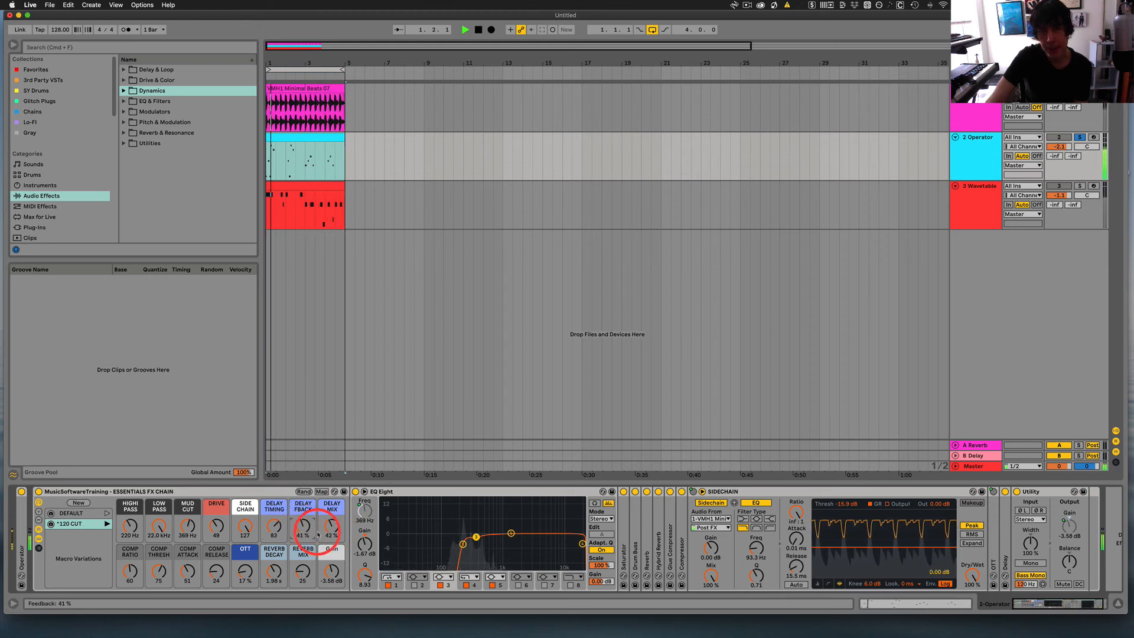
left_click_drag(330, 527, 330, 529)
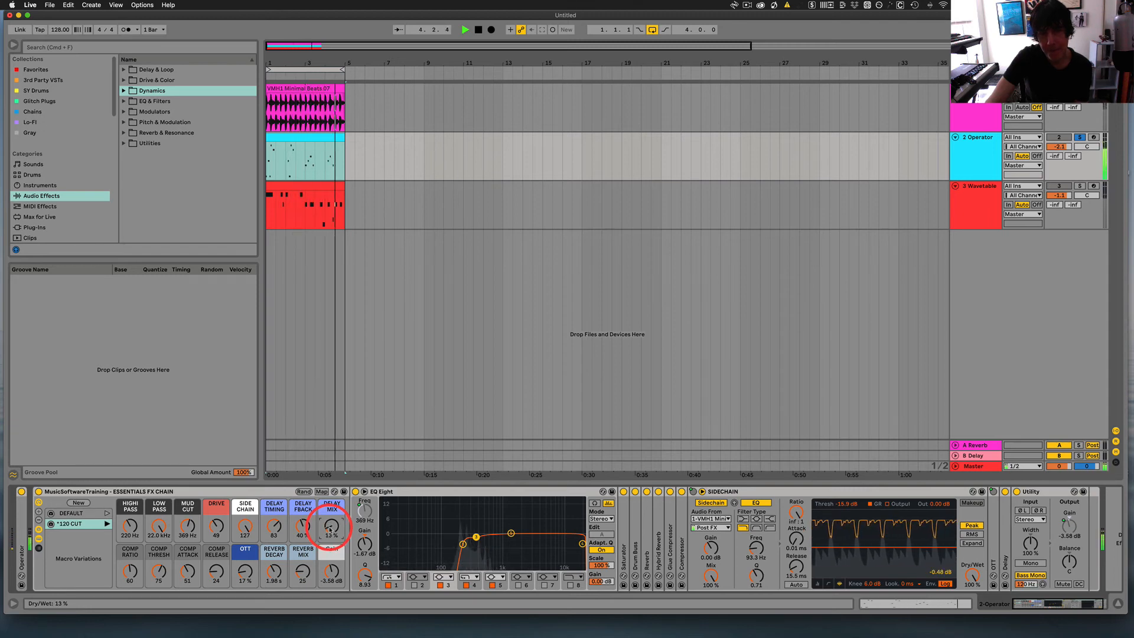
- Set the Operator rack's Delay Mix to 14%, Drive to 30 and OTT to 9.4%
left_click_drag(331, 528, 330, 527)
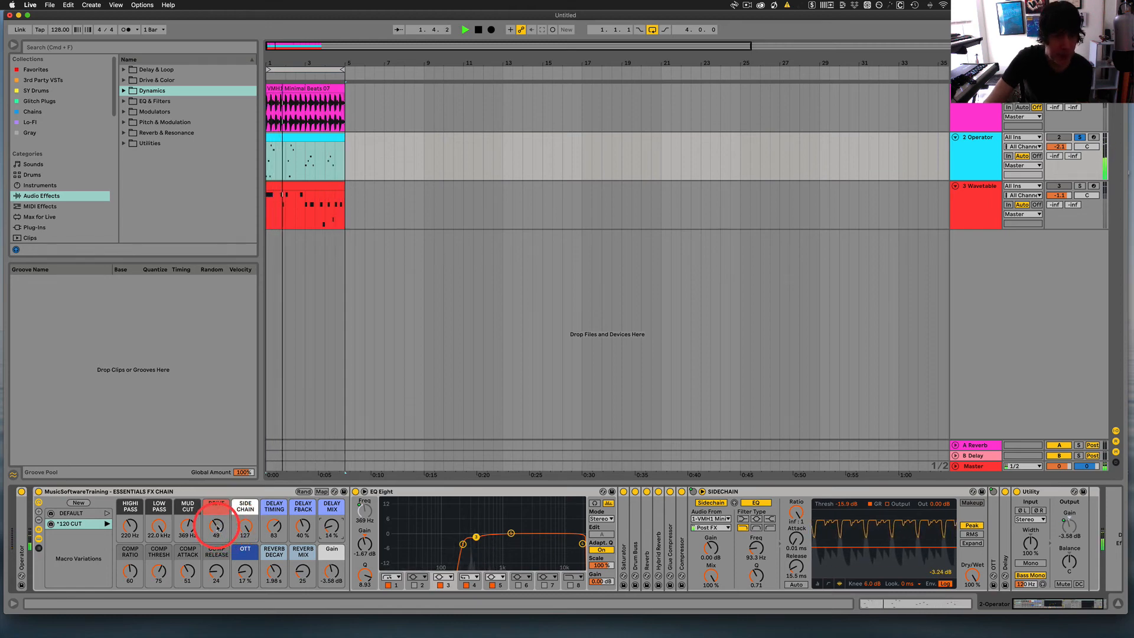
left_click_drag(218, 529, 218, 531)
left_click(245, 571)
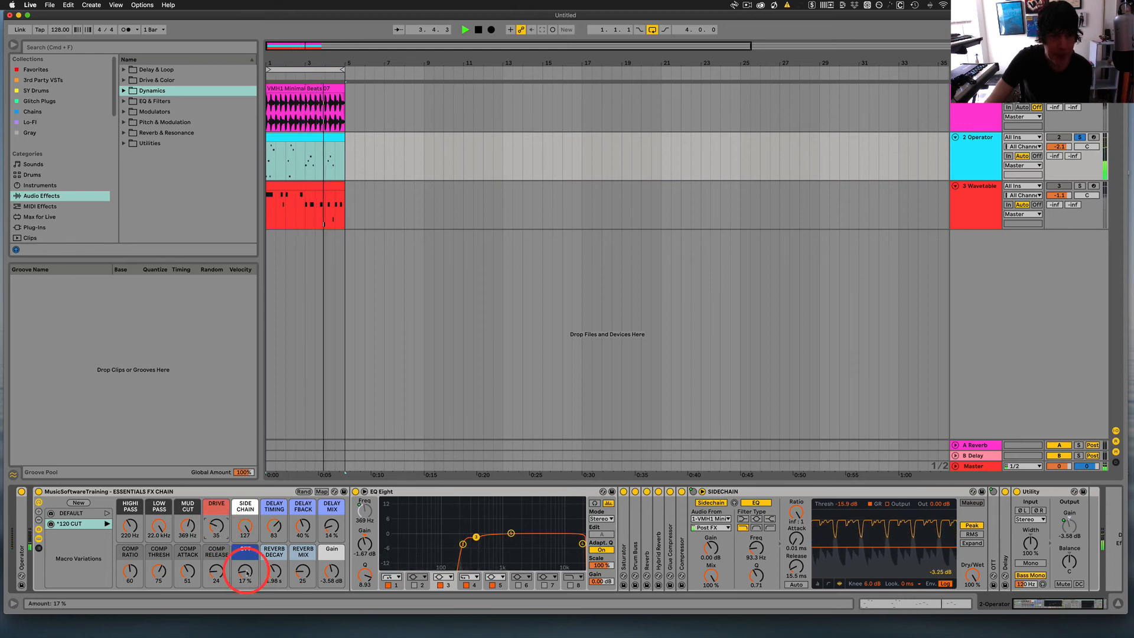
left_click_drag(245, 572, 245, 573)
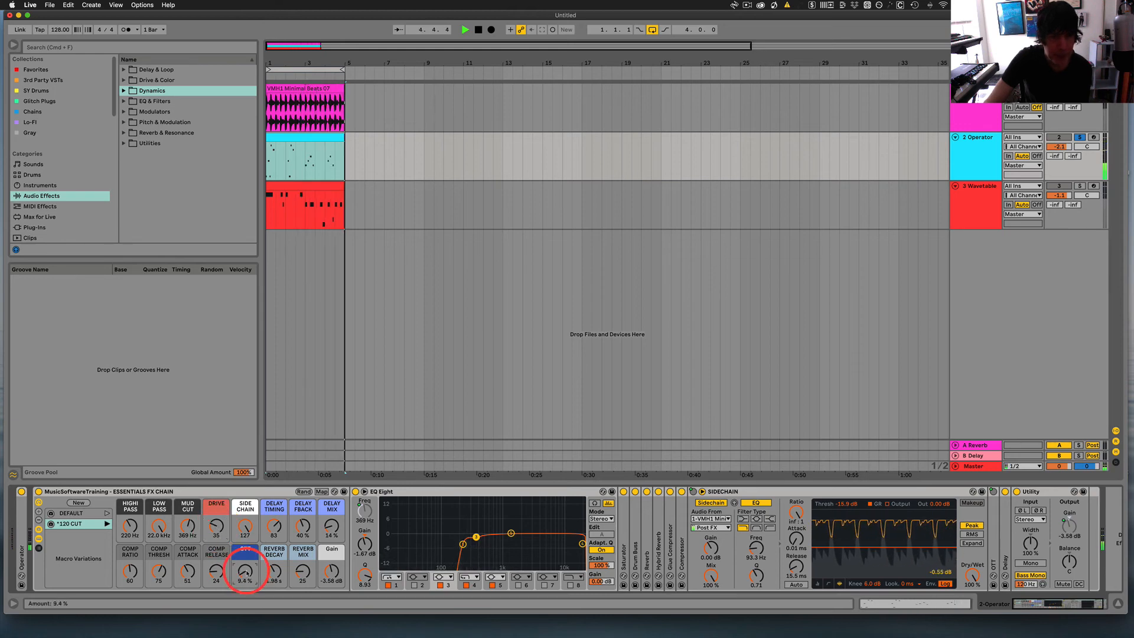
left_click(218, 529)
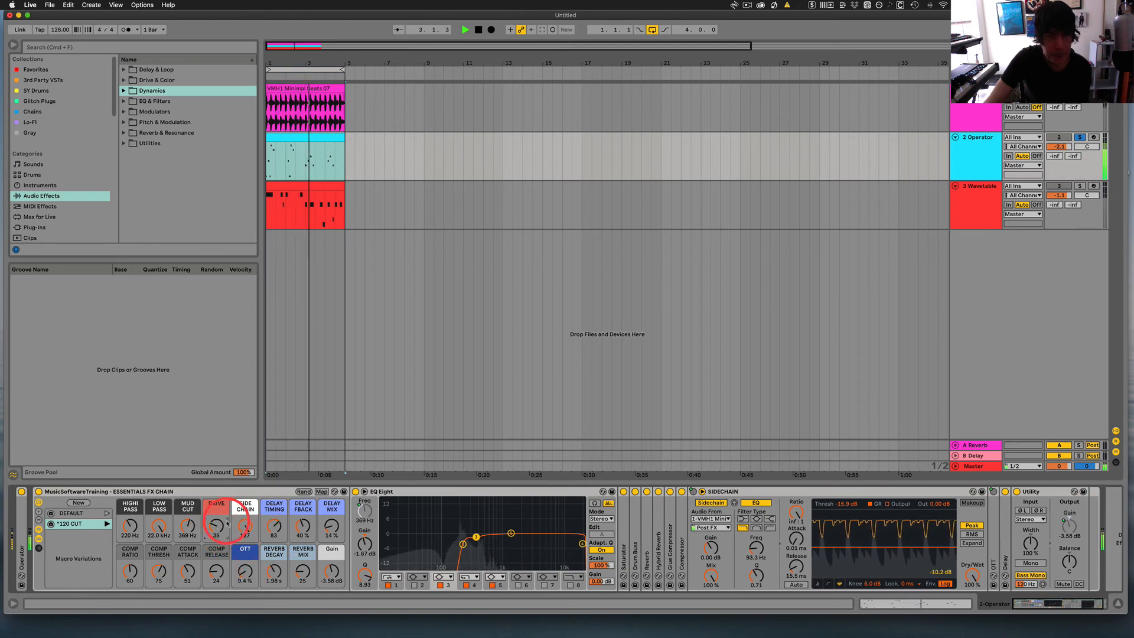
- Set the Operator rack's Comp Ratio to 46 and compare the sound with the whole rack bypassed and active
left_click(153, 562)
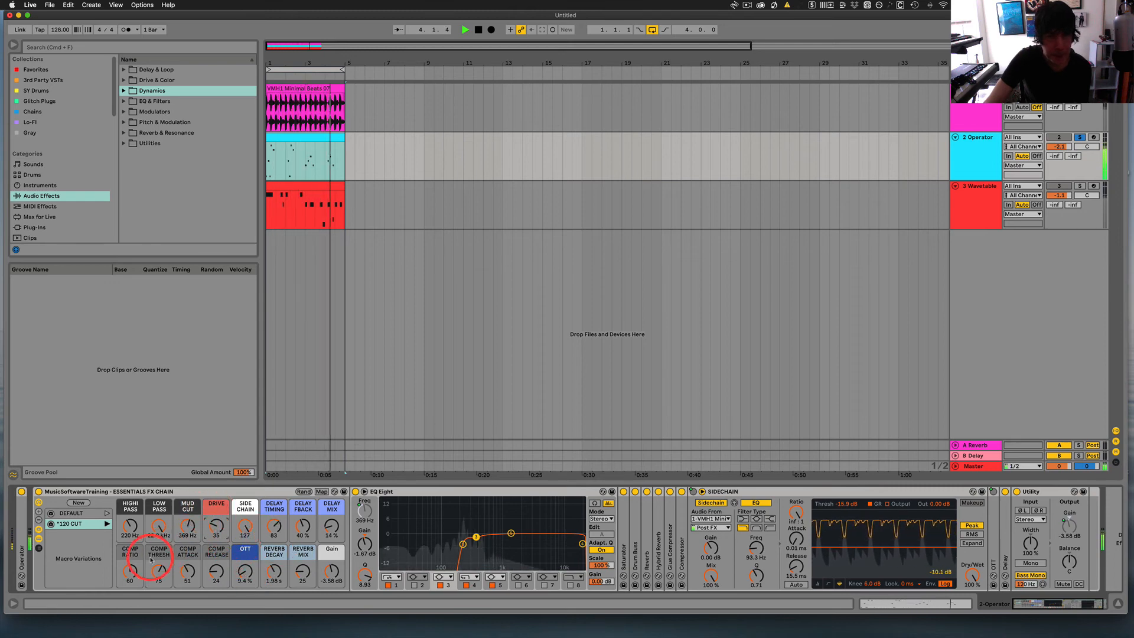
left_click(129, 568)
left_click_drag(134, 571, 132, 576)
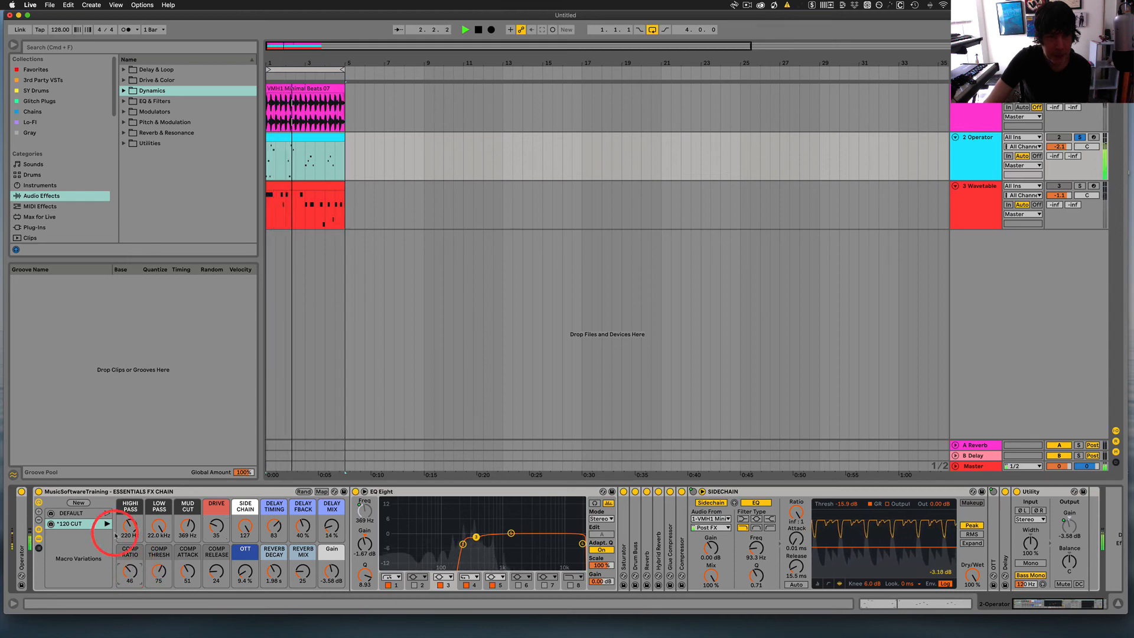
left_click(38, 491)
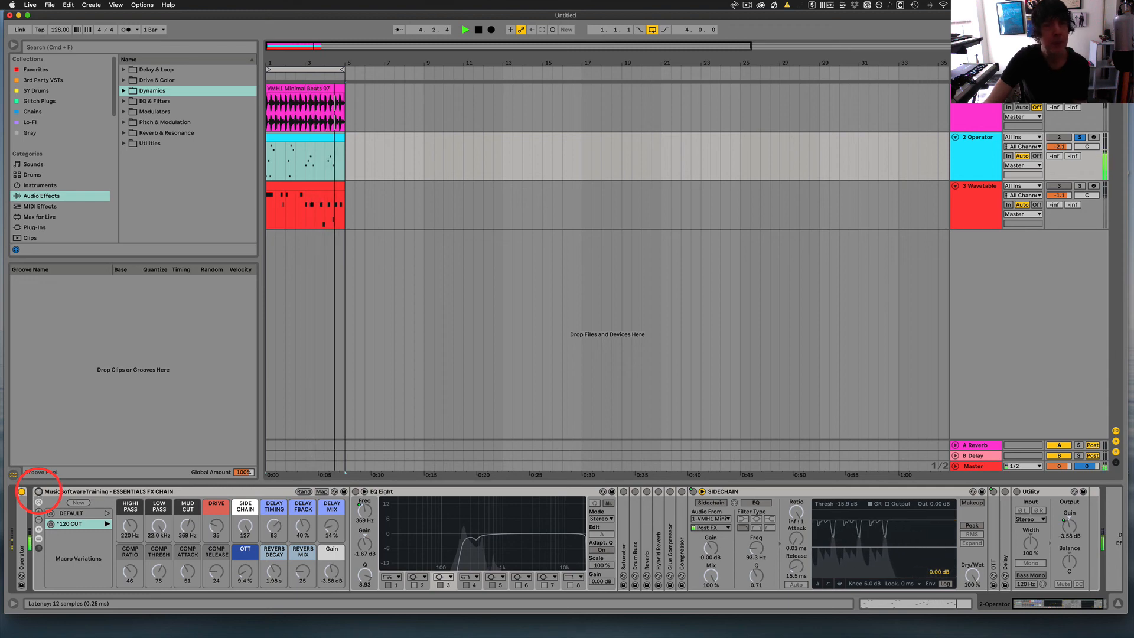
left_click(38, 492)
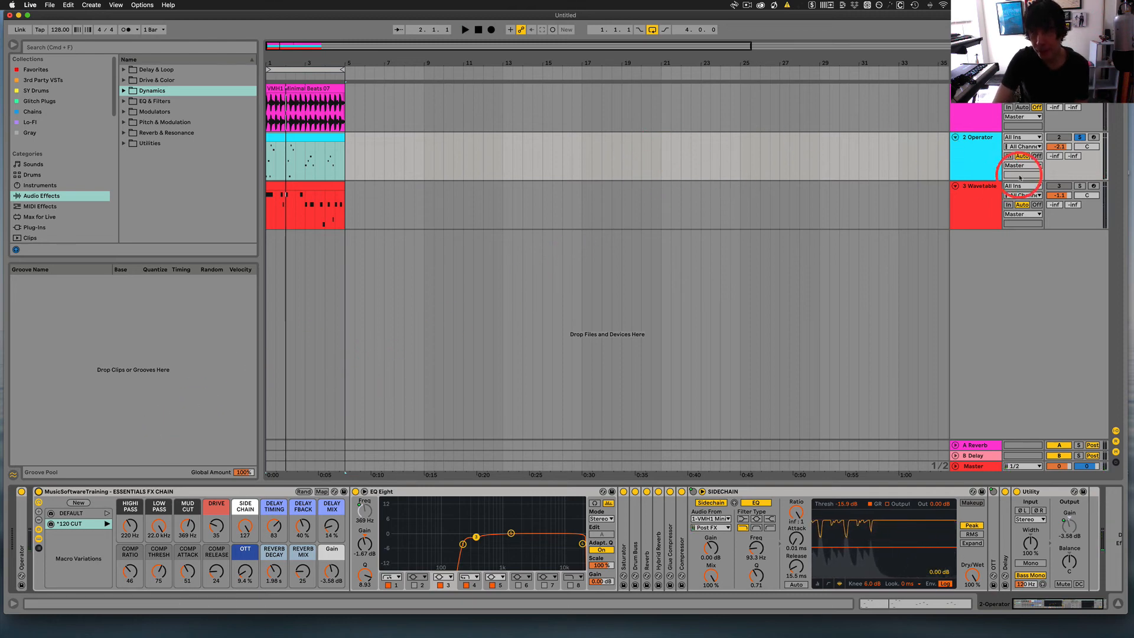
- Solo the Wavetable track, start playback and show the devices inside its Essentials FX Chain rack
left_click(1080, 187)
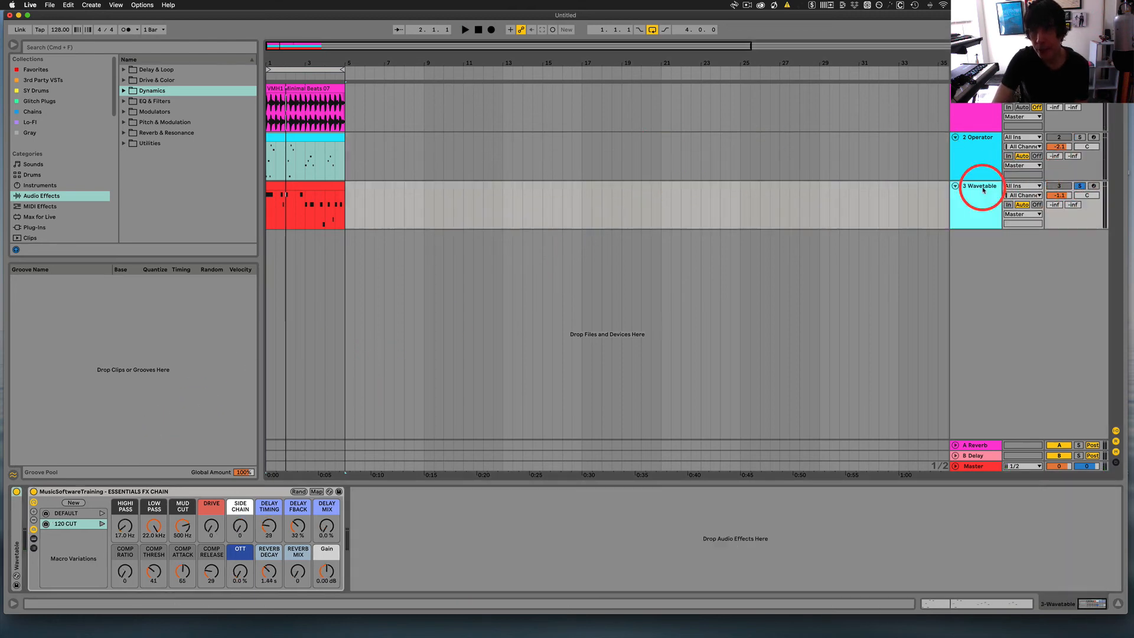
left_click(977, 185)
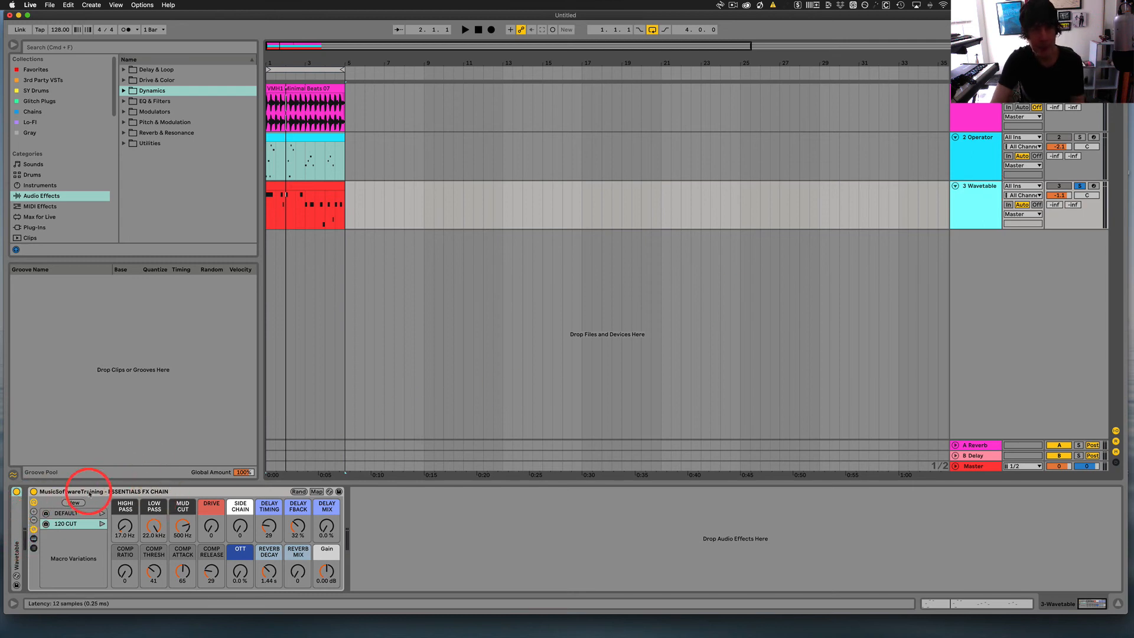
key("space")
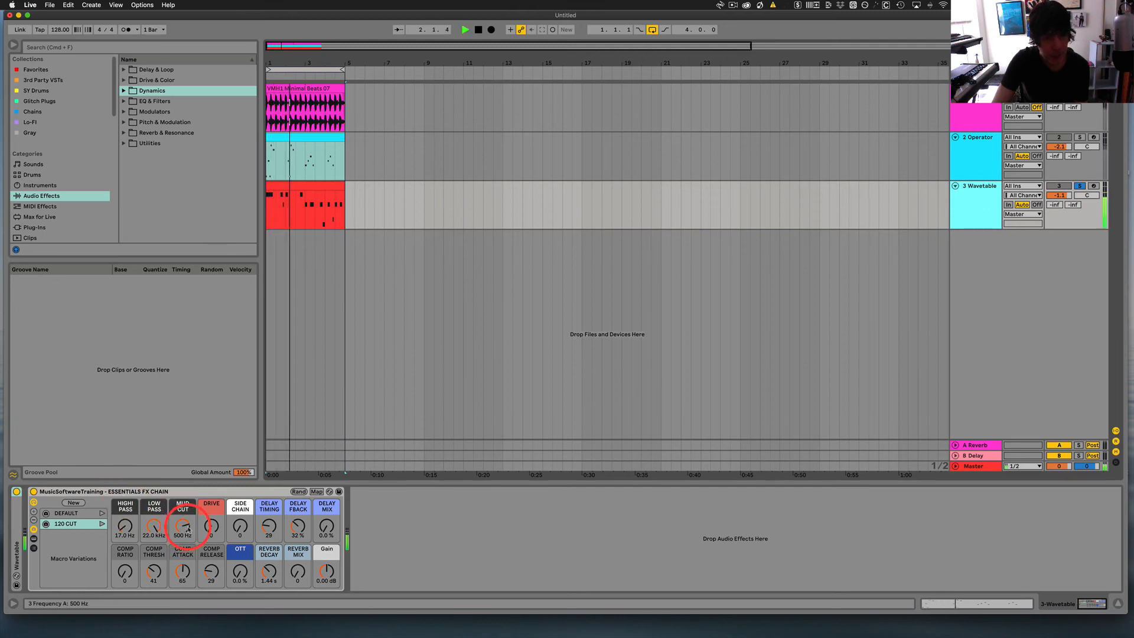
left_click(34, 539)
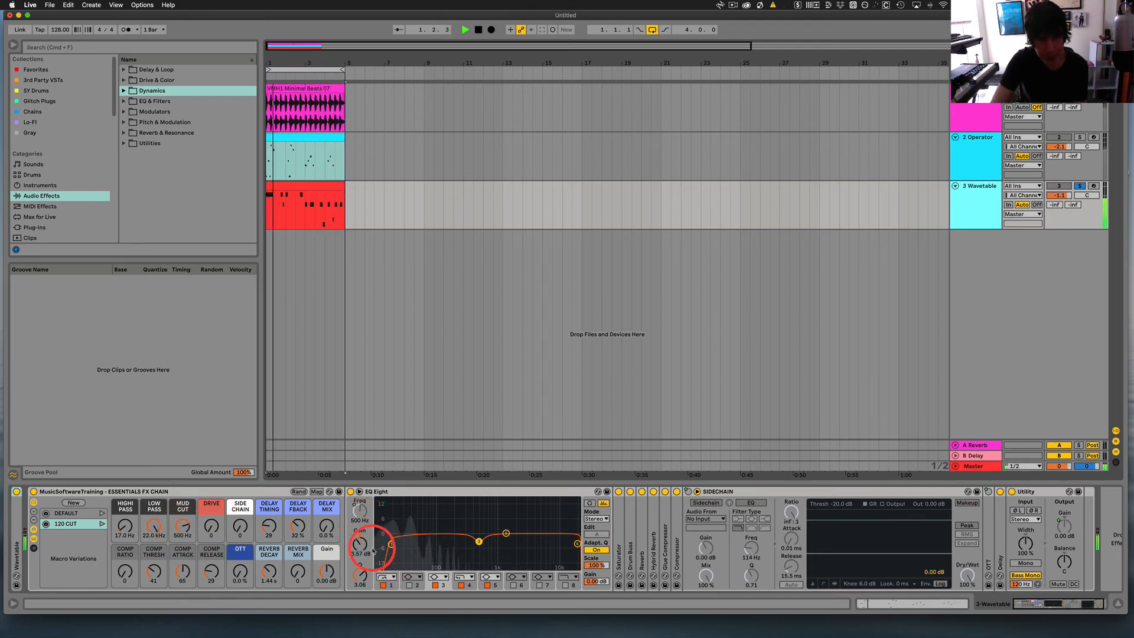
- Boost the EQ Eight mud band to find the muddy frequency, set Mud Cut to 181 Hz, and cut it by 4.78 dB with Q 3.32
left_click_drag(361, 547, 355, 576)
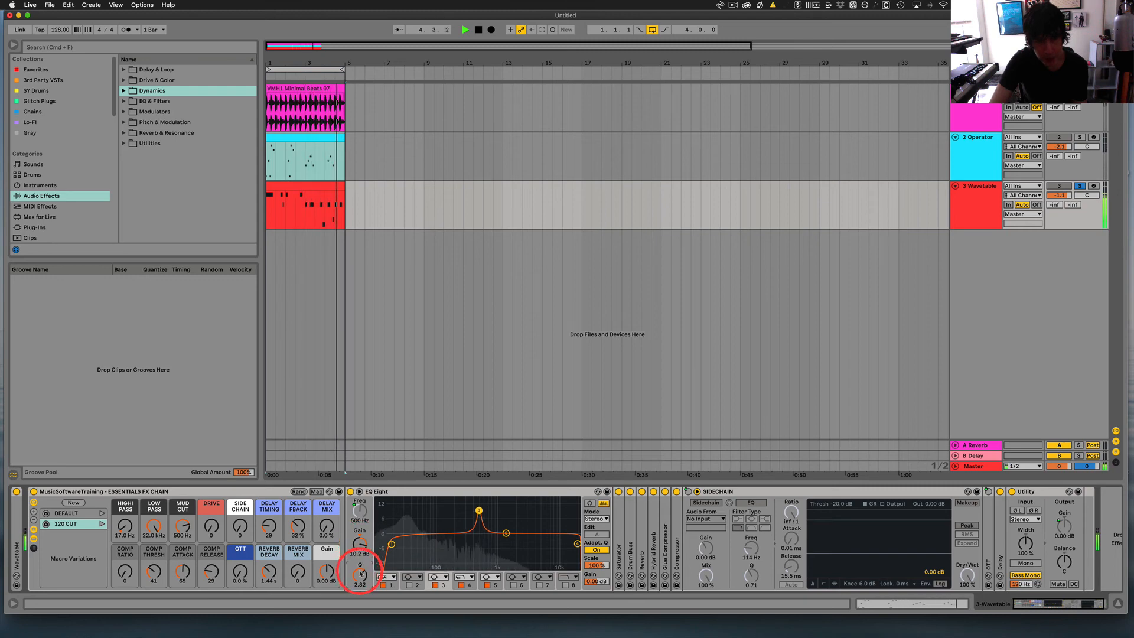
left_click_drag(183, 525, 185, 528)
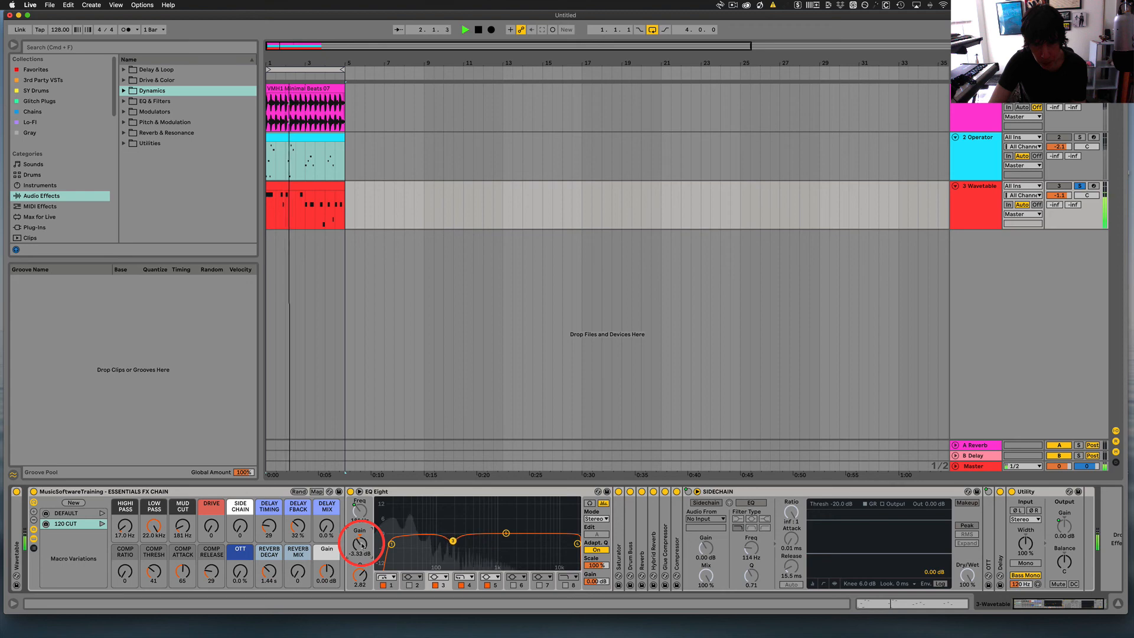
left_click_drag(361, 543, 362, 544)
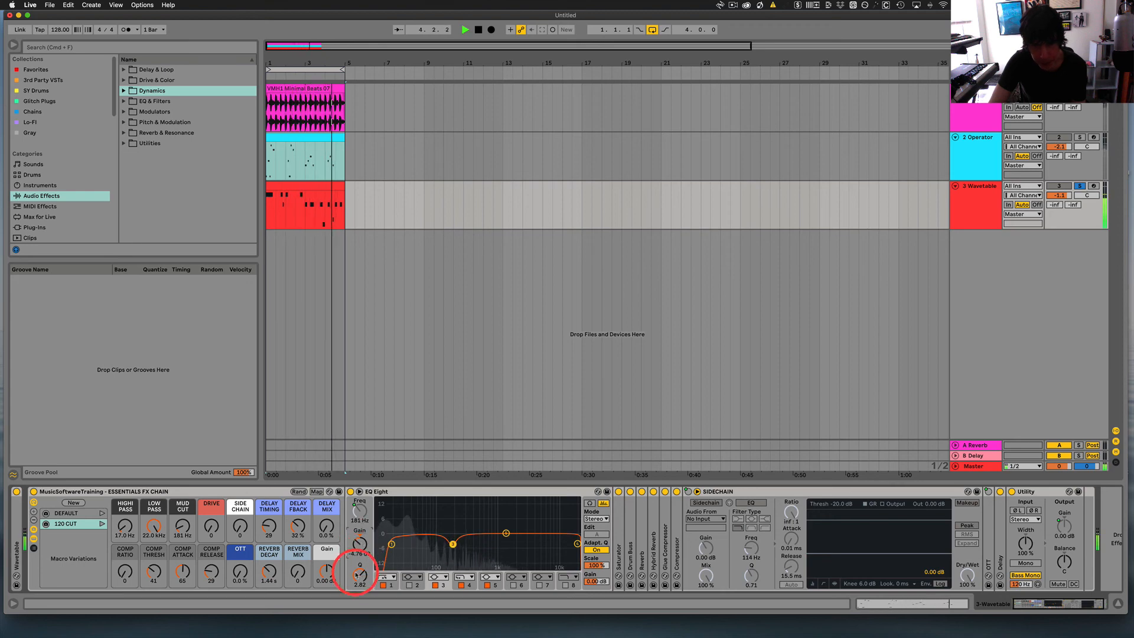
left_click_drag(362, 577, 363, 574)
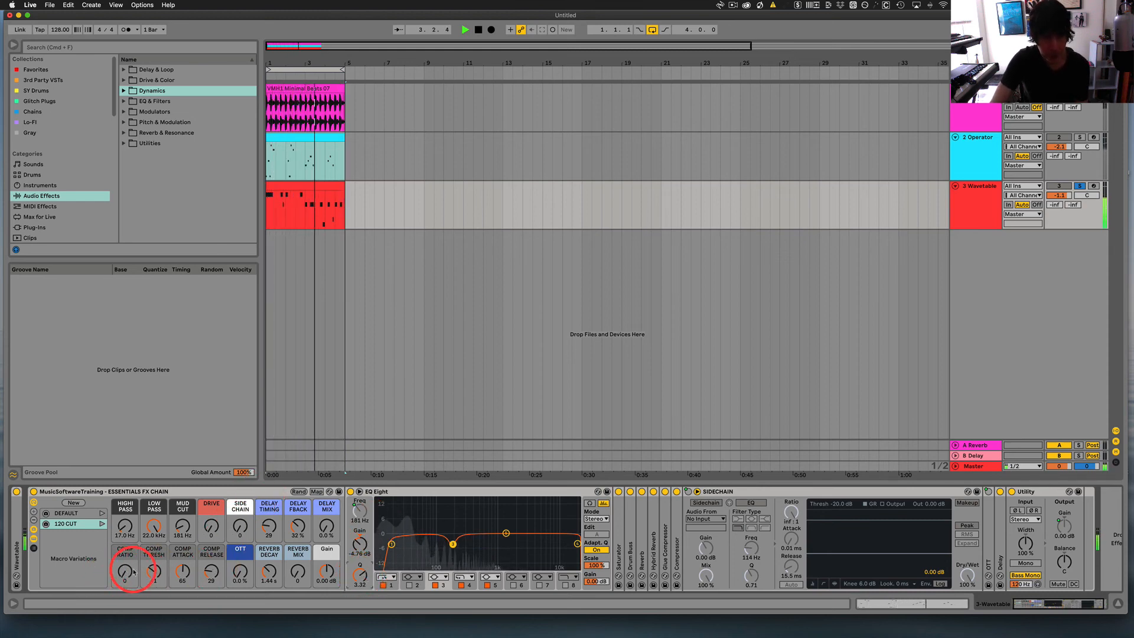
- Expand the Compressor in the Wavetable rack and set Comp Ratio to 44, Comp Thresh to 88, Comp Attack to 70 and Comp Release to 40
left_click_drag(124, 573, 154, 568)
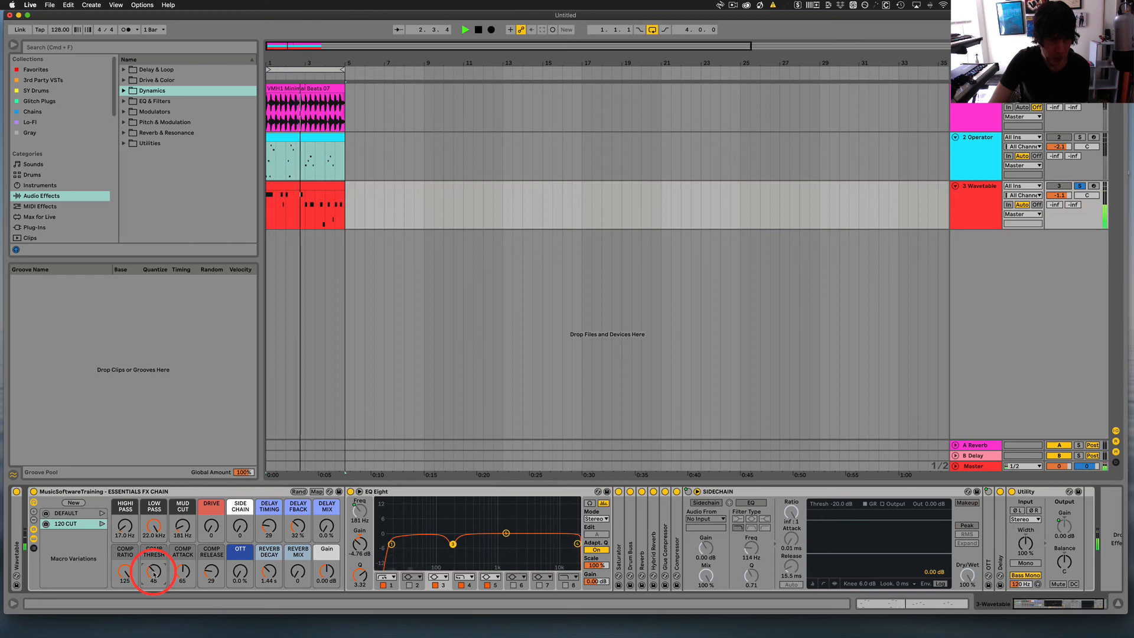
left_click_drag(154, 573, 209, 575)
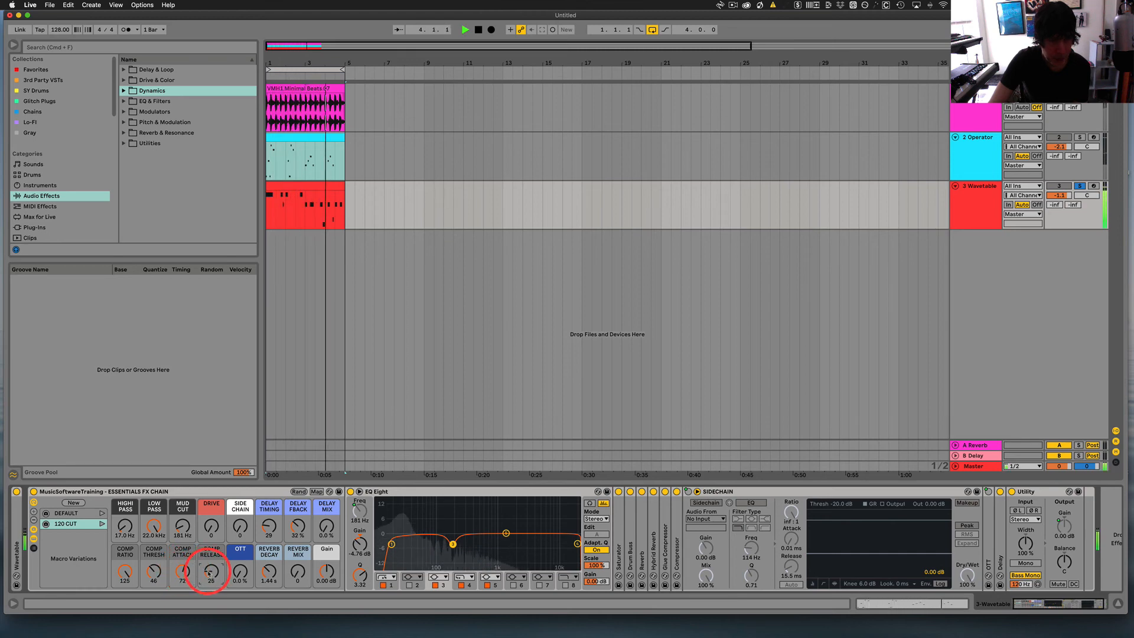
left_click_drag(209, 573, 209, 573)
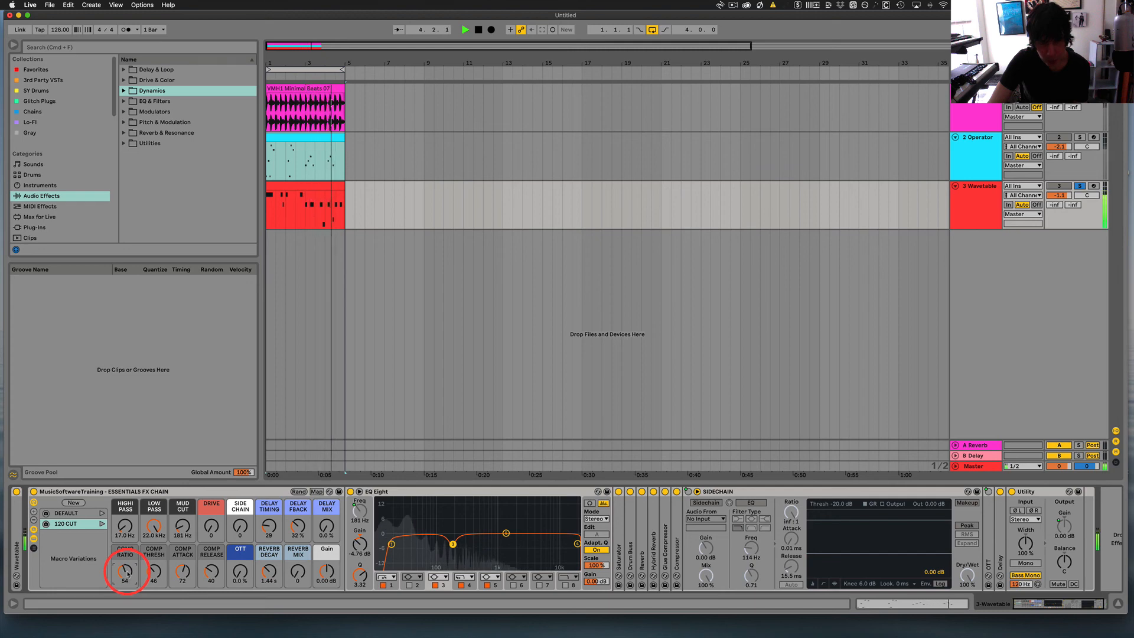
left_click_drag(153, 574, 154, 572)
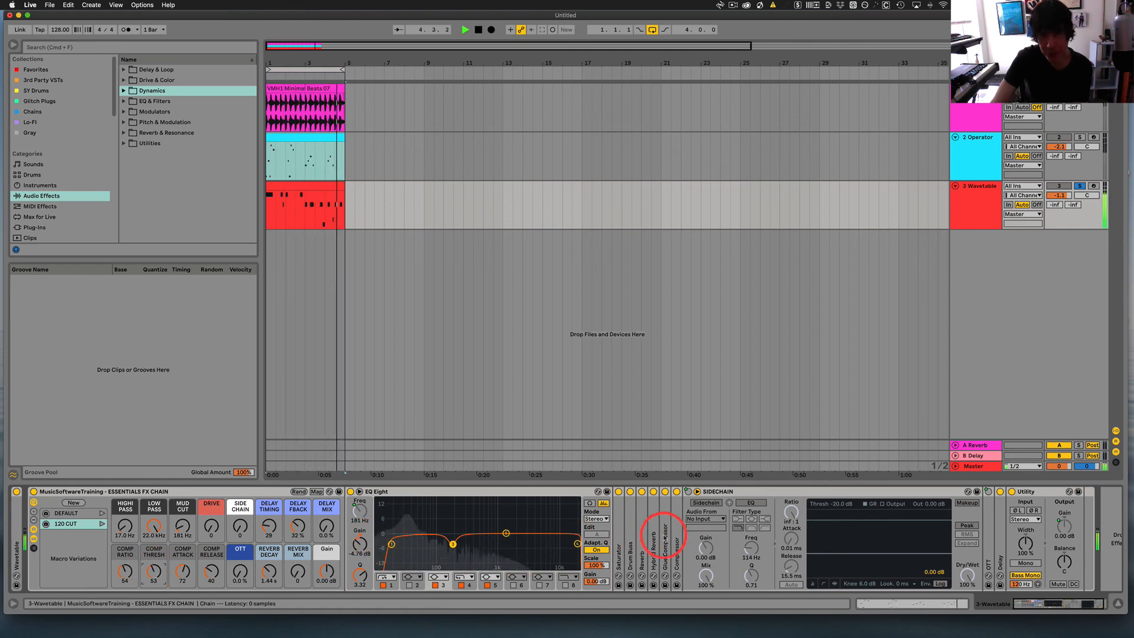
double_click(677, 539)
left_click_drag(154, 576, 126, 576)
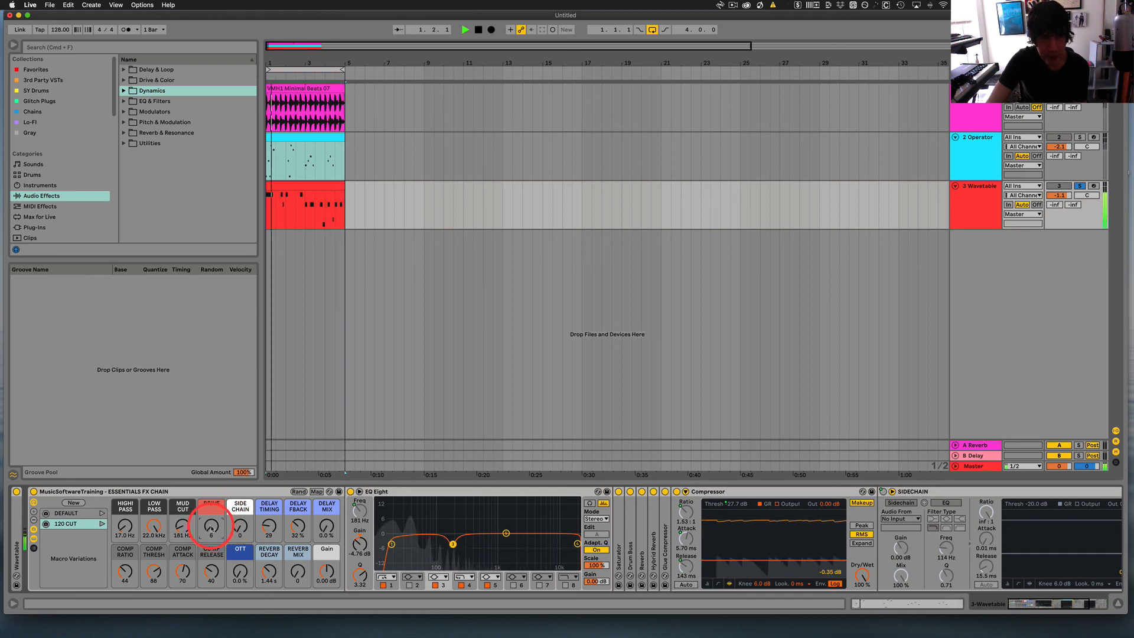
- Set Drive to 25, OTT to 39% and Low Pass to 4.28 kHz, and readjust Comp Thresh to 79 and Comp Attack to 68
left_click_drag(212, 527, 211, 530)
left_click_drag(240, 572, 241, 574)
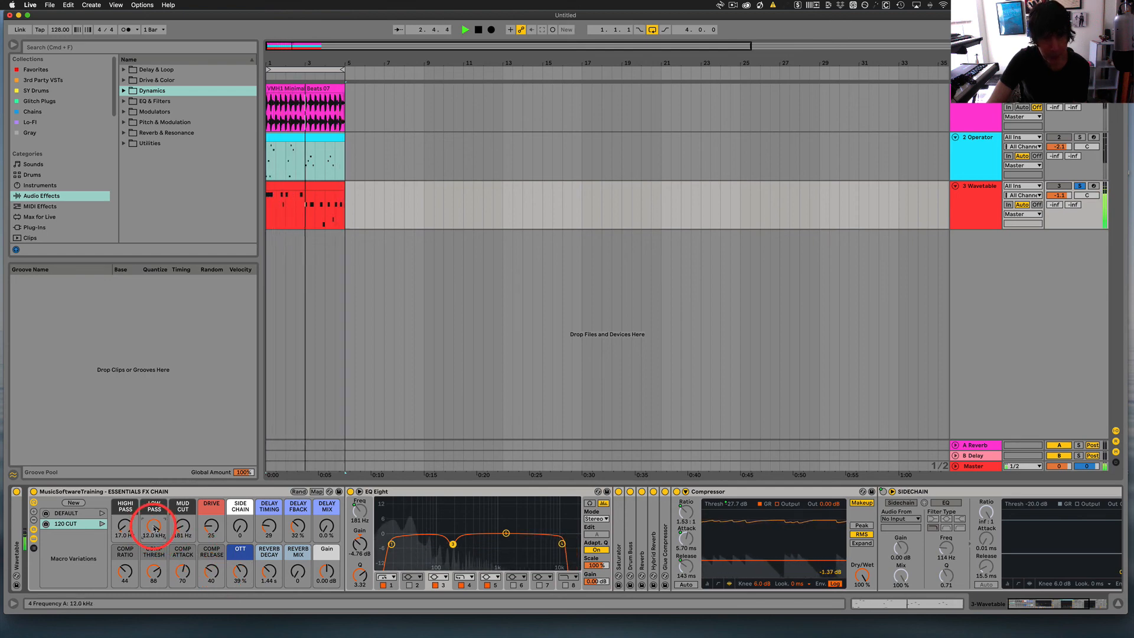
left_click_drag(155, 528, 155, 529)
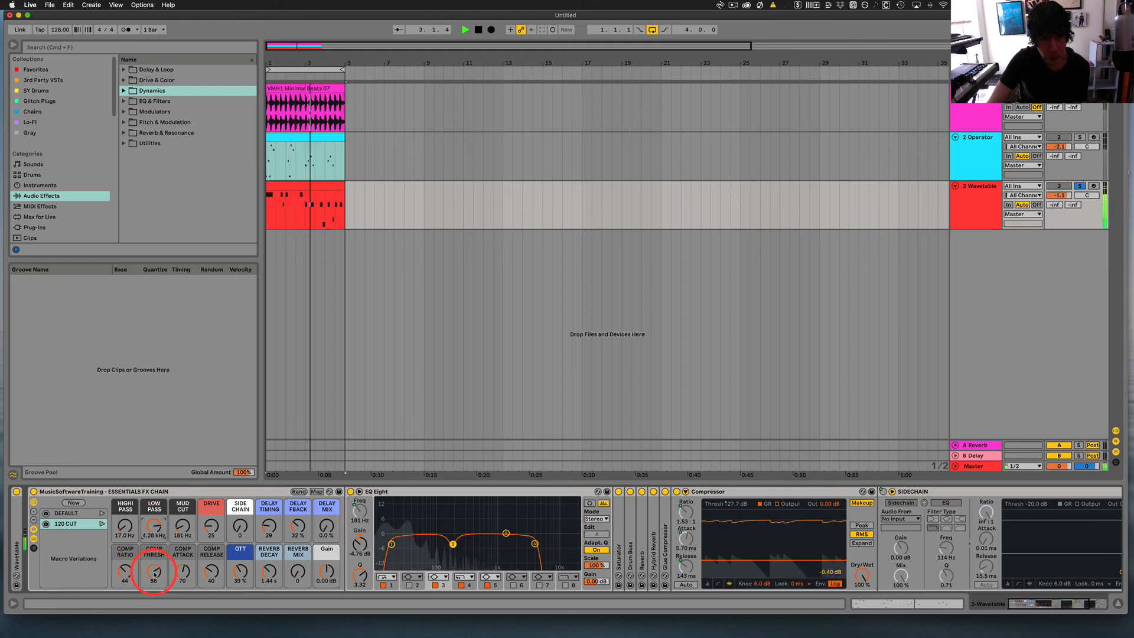
left_click_drag(155, 571, 155, 568)
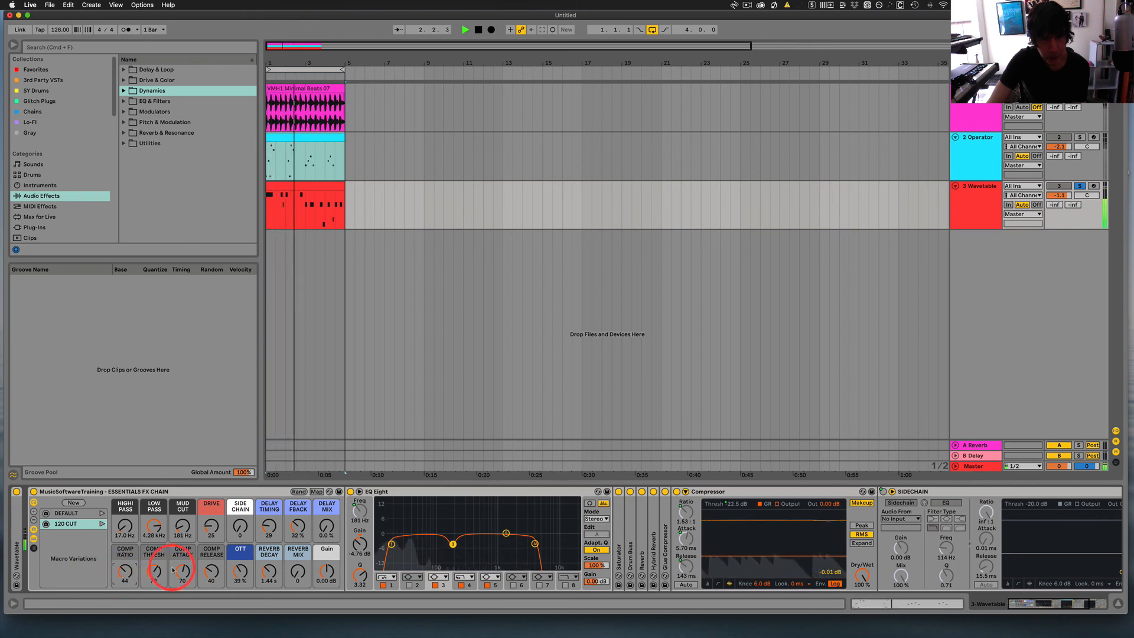
left_click_drag(182, 570, 182, 572)
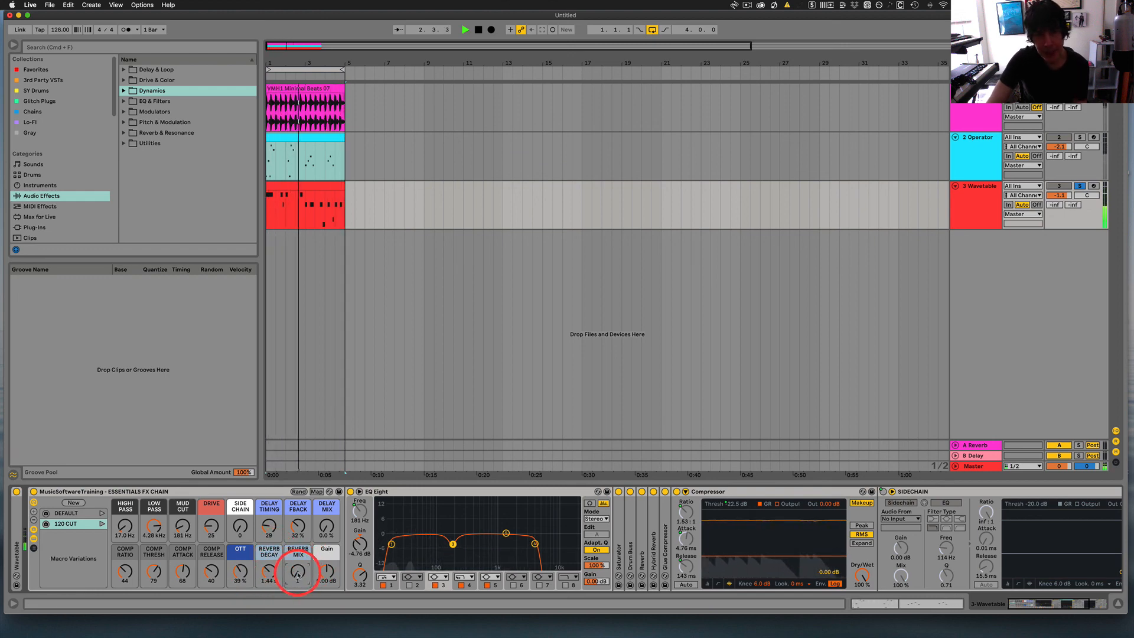
- Raise Reverb Mix to 127 while shortening Reverb Decay to 375 ms, and set Reverb Mix to 28
left_click_drag(298, 573, 290, 573)
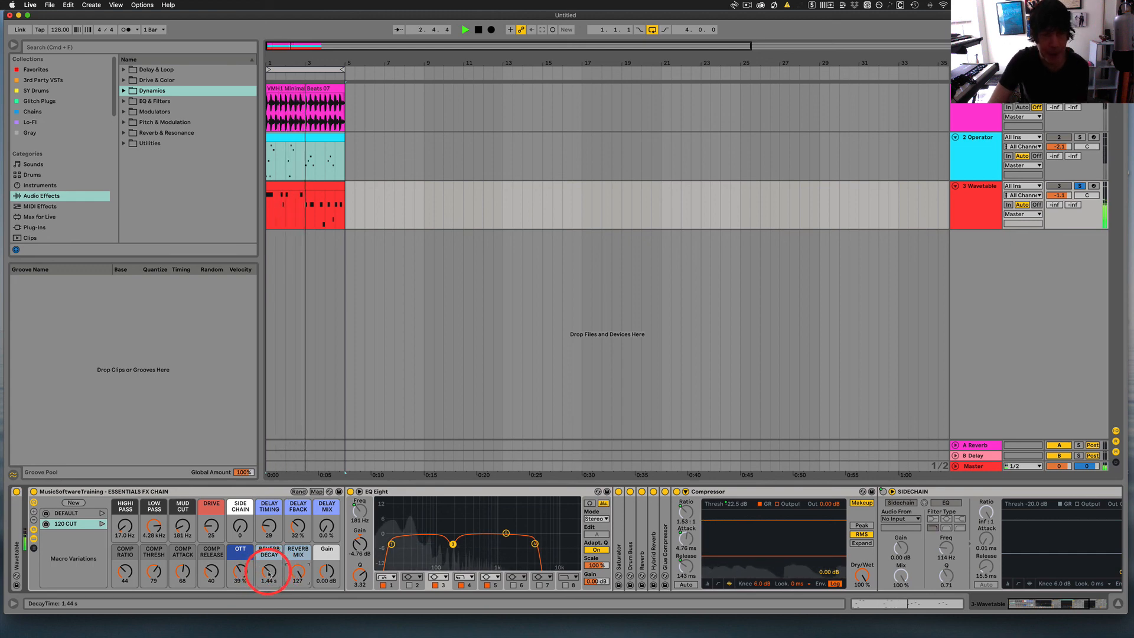
mouse_move(268, 573)
left_mouse_down()
mouse_move(269, 590)
mouse_move(269, 576)
left_mouse_up()
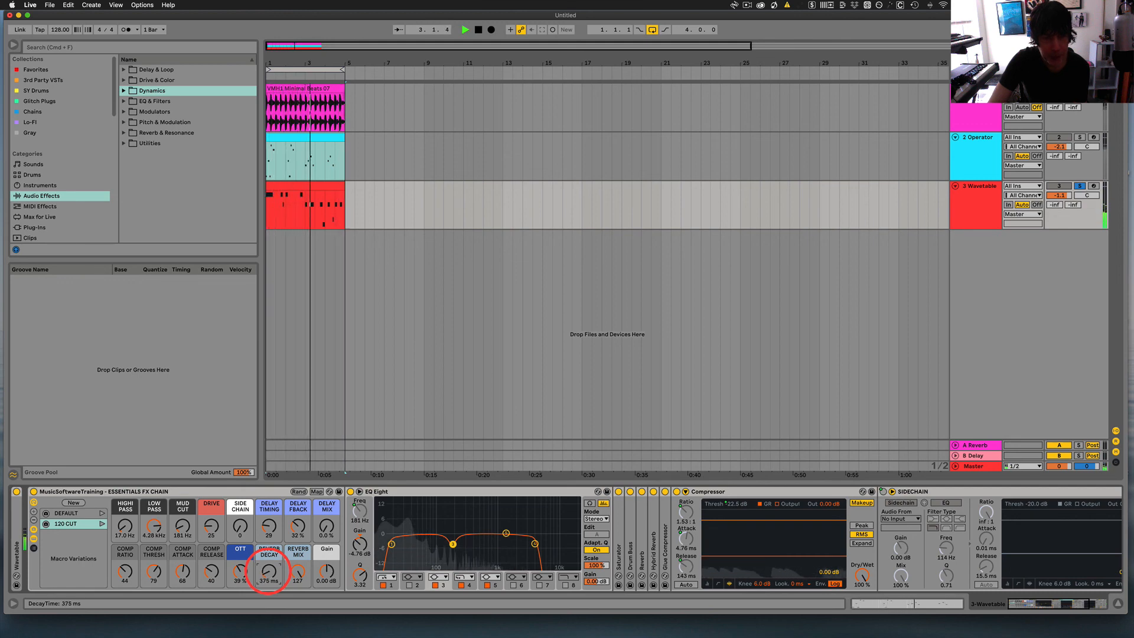
left_click_drag(298, 573, 298, 573)
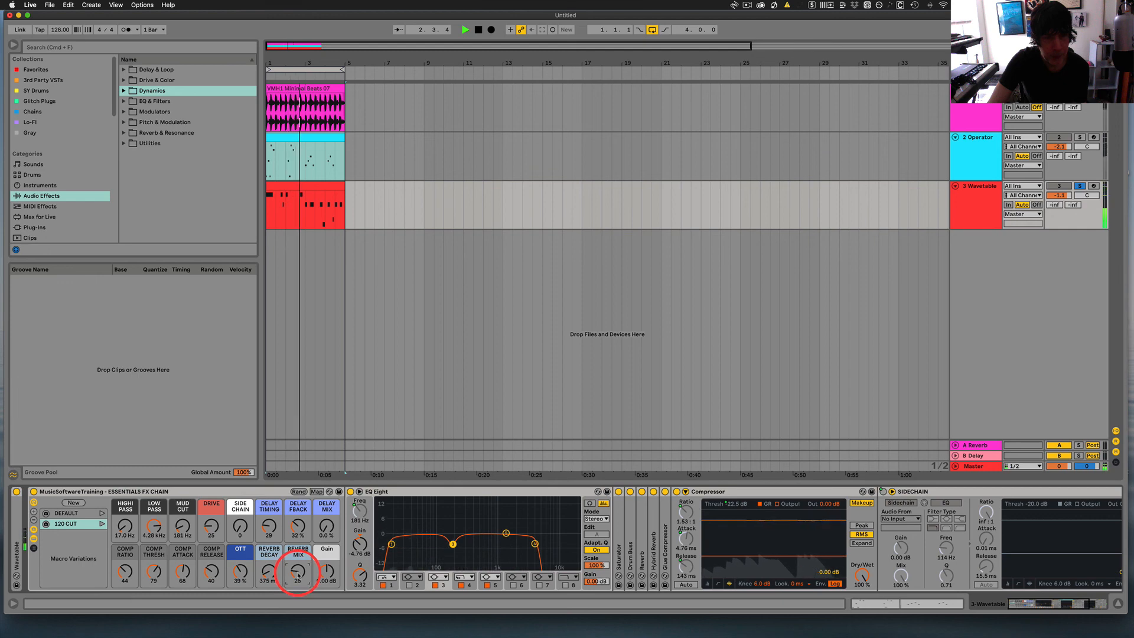
- Set the Wavetable rack's Gain to -7.44 dB while comparing against the bypassed sound, and stop playback
left_click(34, 491)
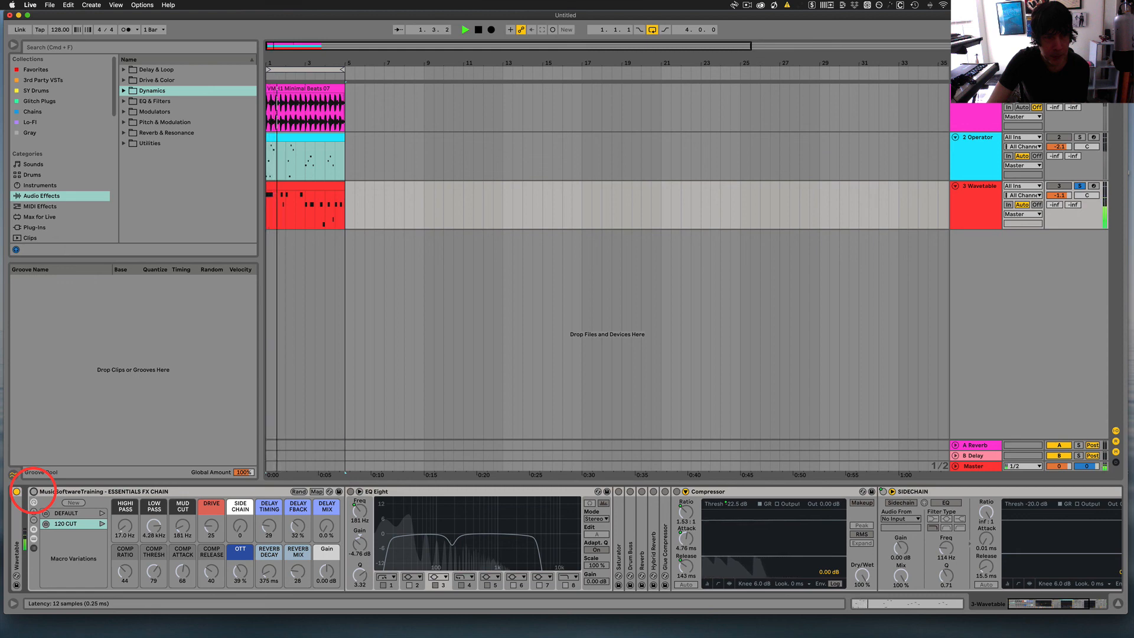
left_click(34, 492)
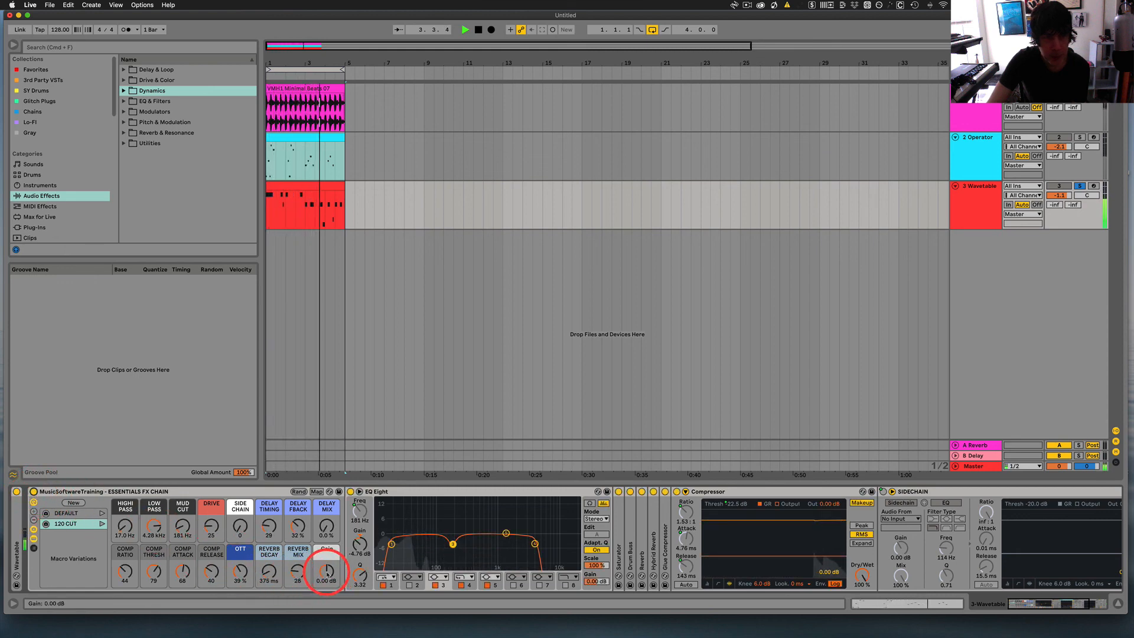
left_click_drag(328, 561, 328, 573)
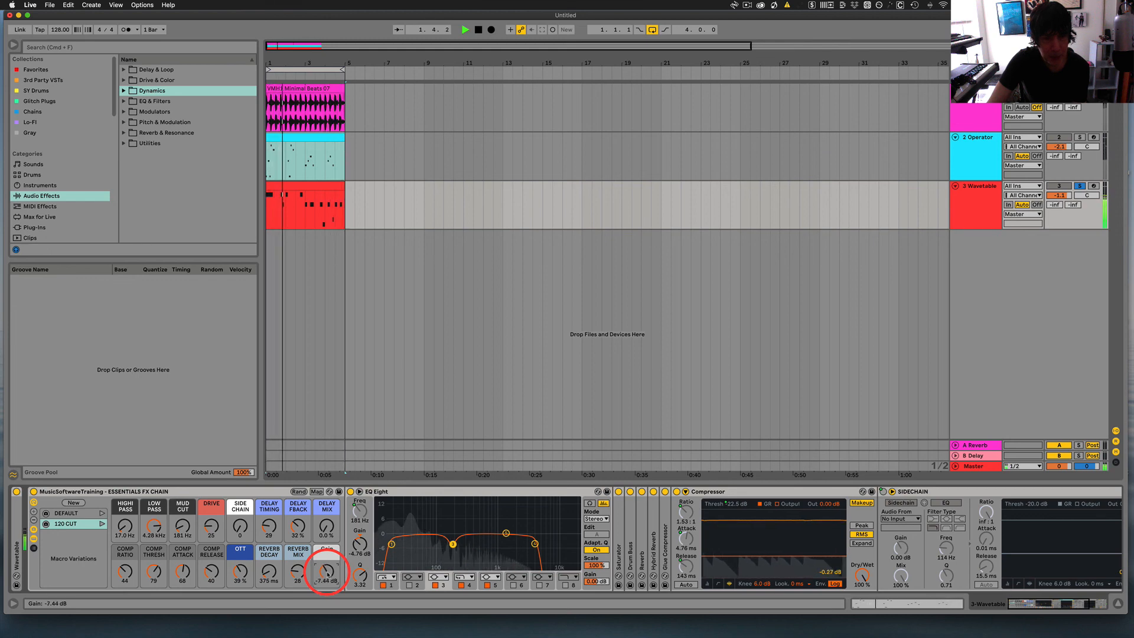
left_click(33, 492)
left_click(34, 492)
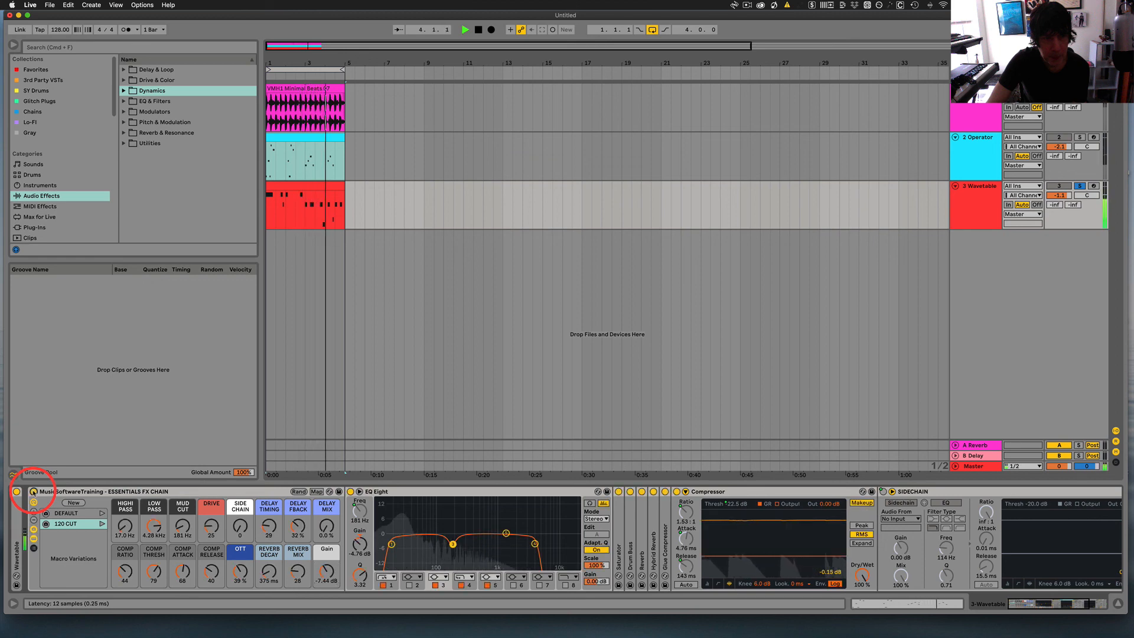
key("space")
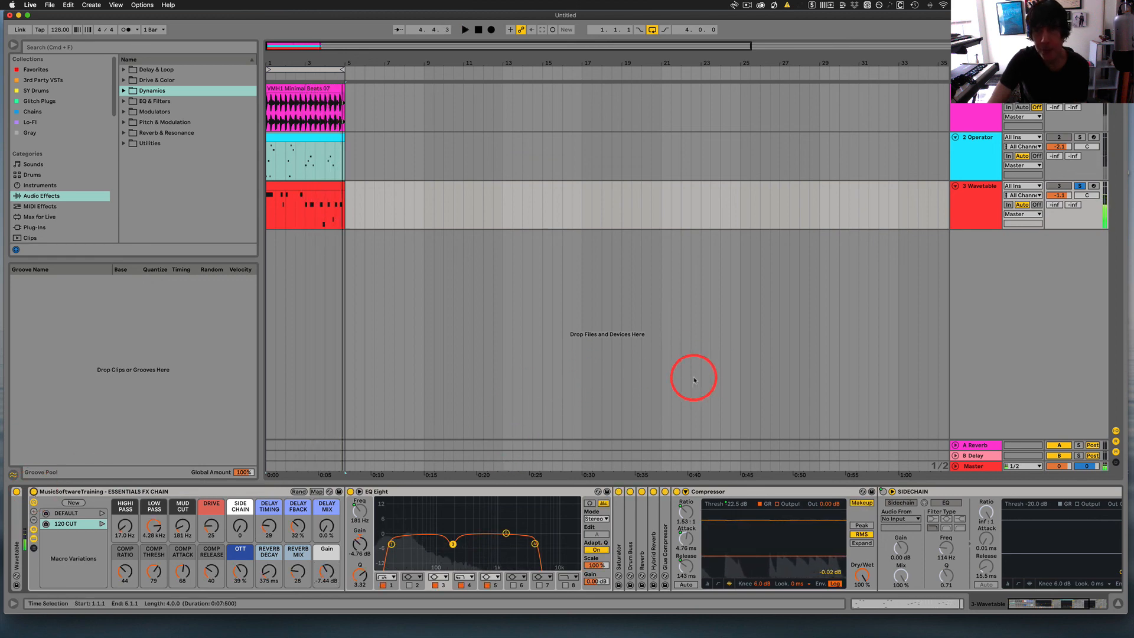
- Unsolo the Wavetable track and play all three tracks together from the start
left_click(1080, 187)
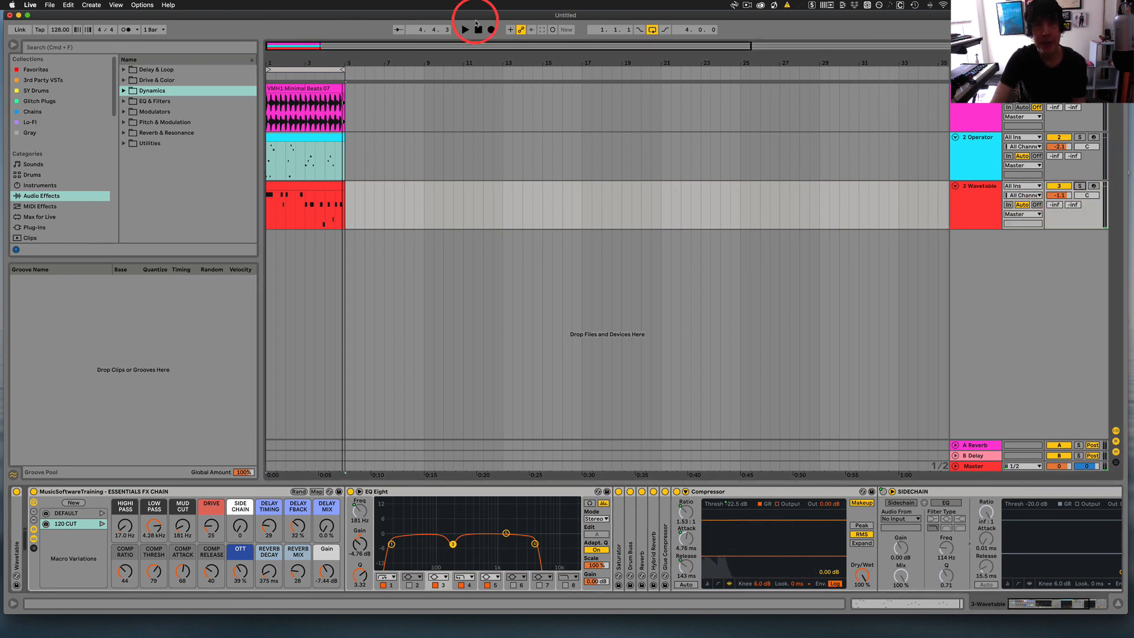
left_click(478, 30)
left_click(465, 29)
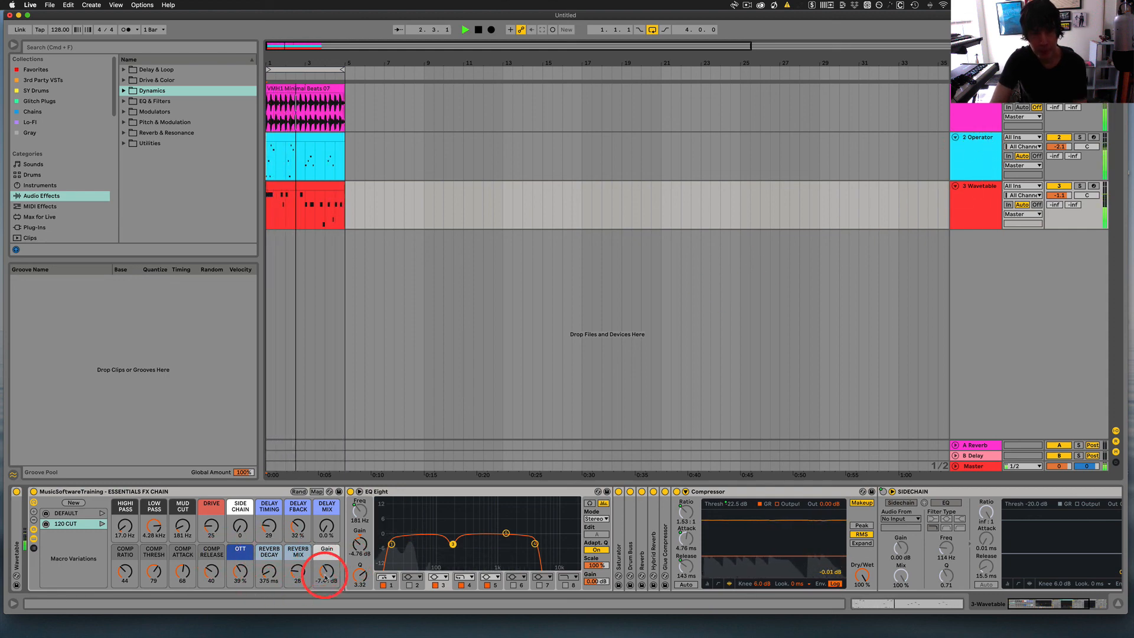
- Set the Wavetable rack's Gain to -5.24 dB and stop playback
left_click_drag(324, 571, 325, 573)
left_click(803, 356)
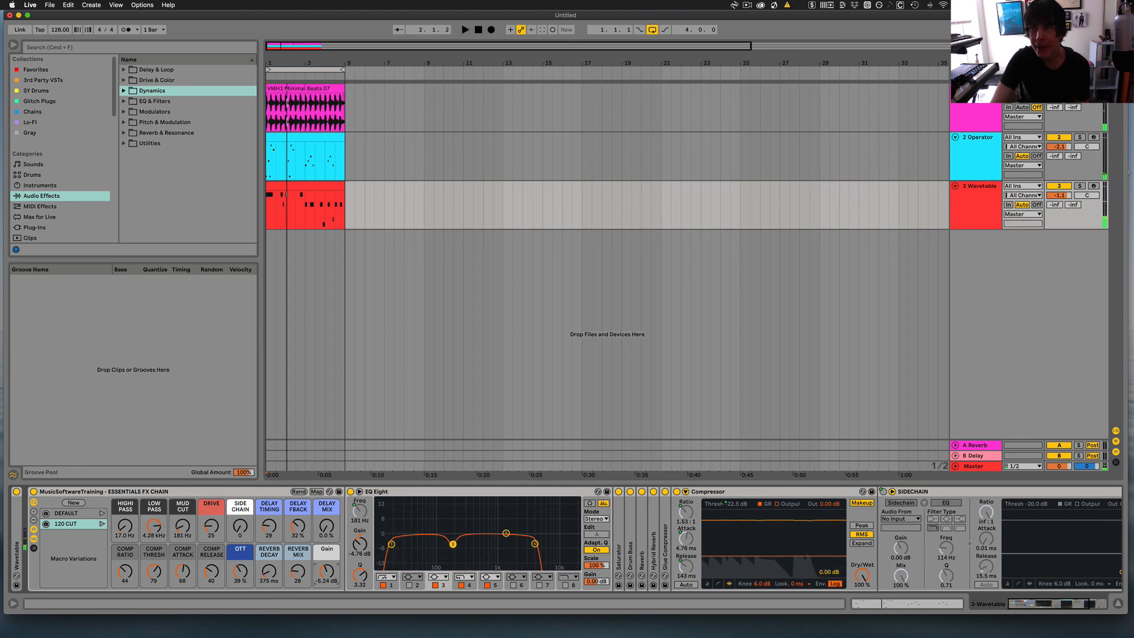
- Map the Wavetable FX rack's on/off switch to computer key 2, check the drum track's rack, and leave key mapping mode
key("super+k")
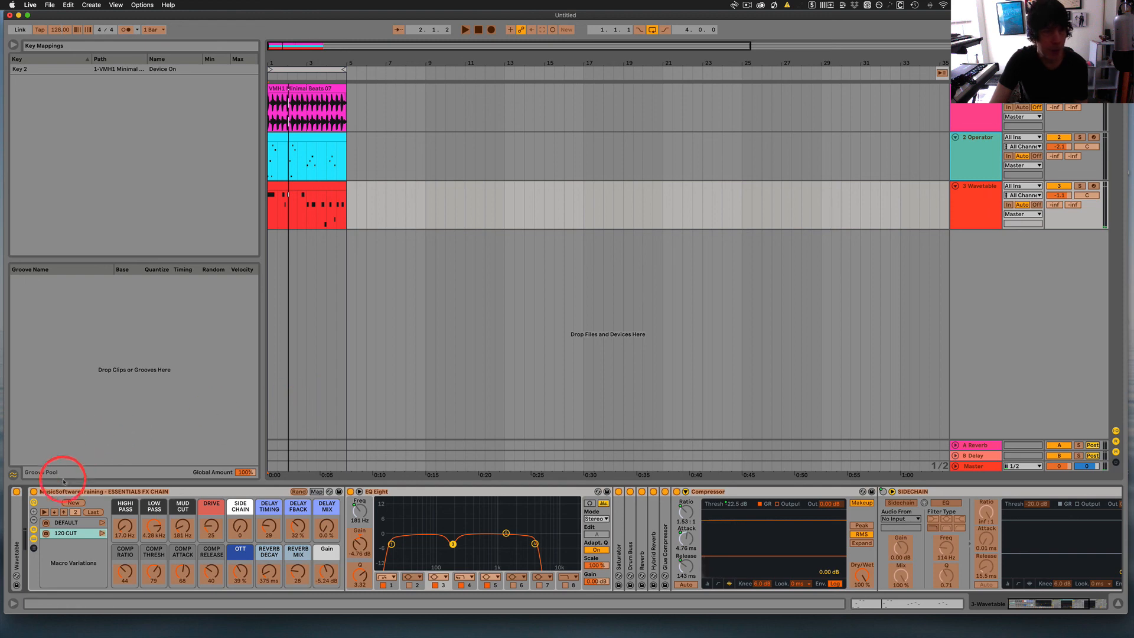
left_click(34, 491)
key("2")
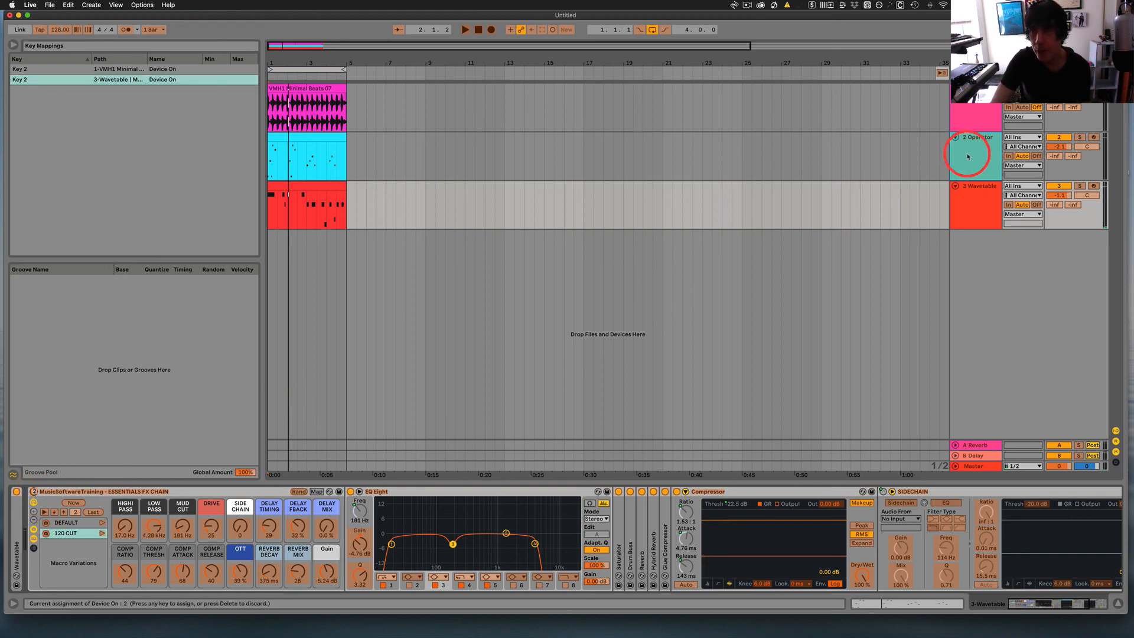
key("super+k")
left_click(978, 115)
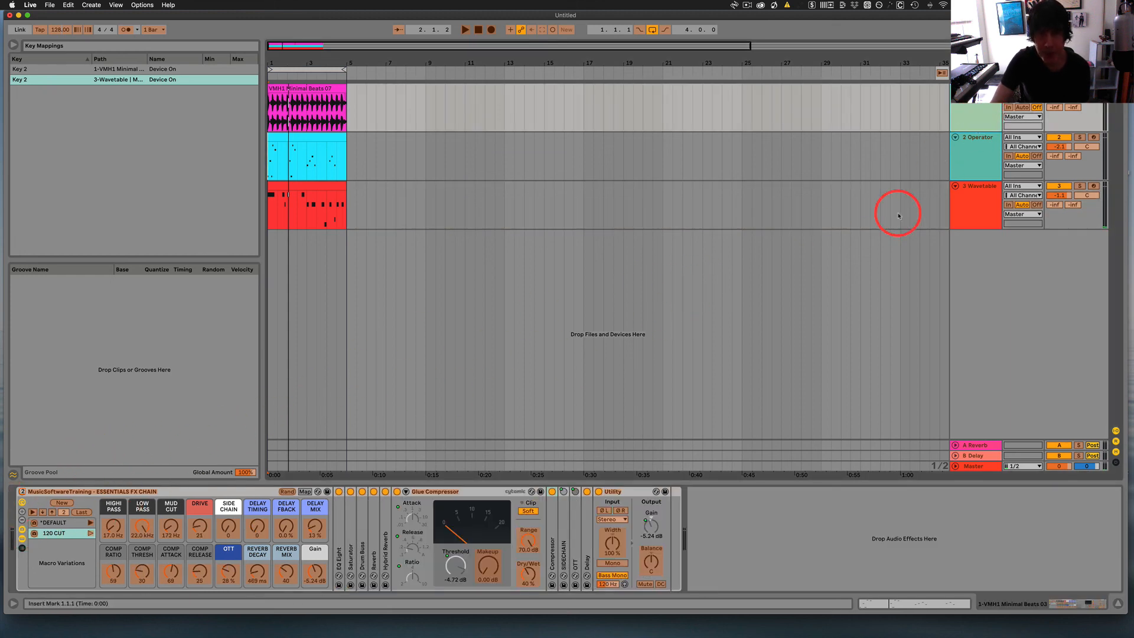
left_click(981, 188)
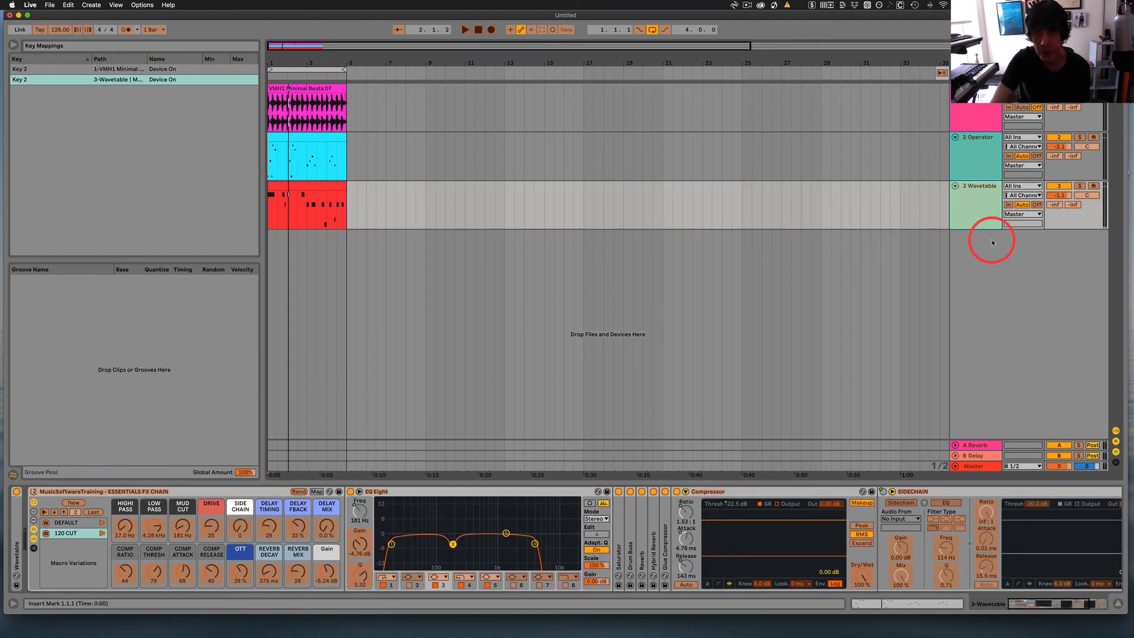
key("super+k")
left_click(509, 205)
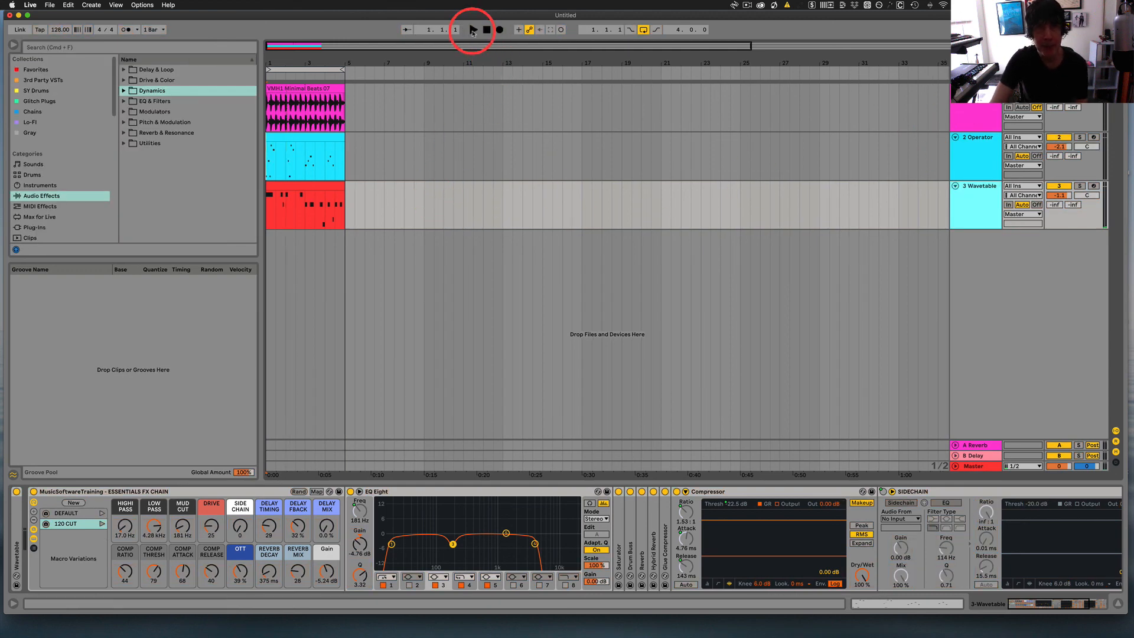
- Compare the full mix from the start with the key-mapped FX racks bypassed and with them enabled, and stop playback
key("1")
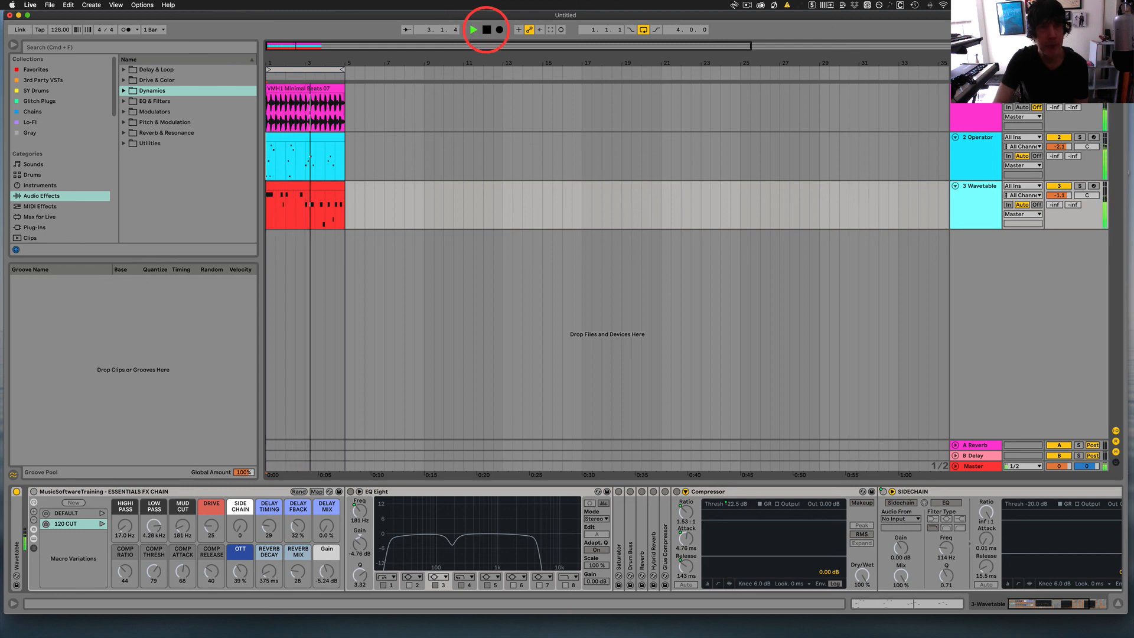
left_click(485, 31)
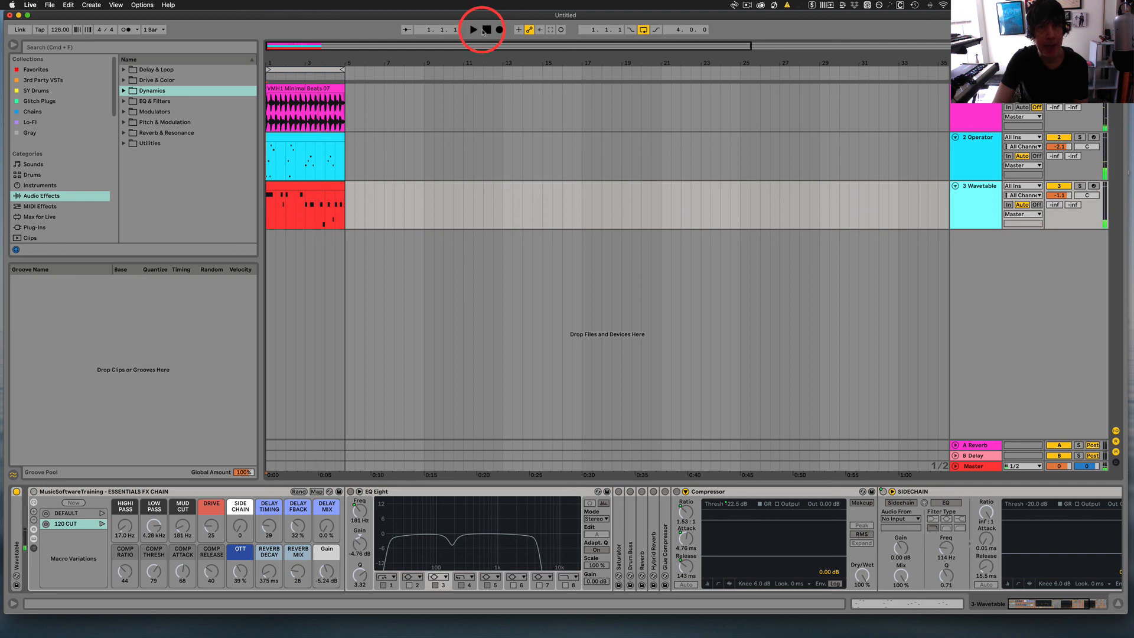
key("1")
left_click(473, 31)
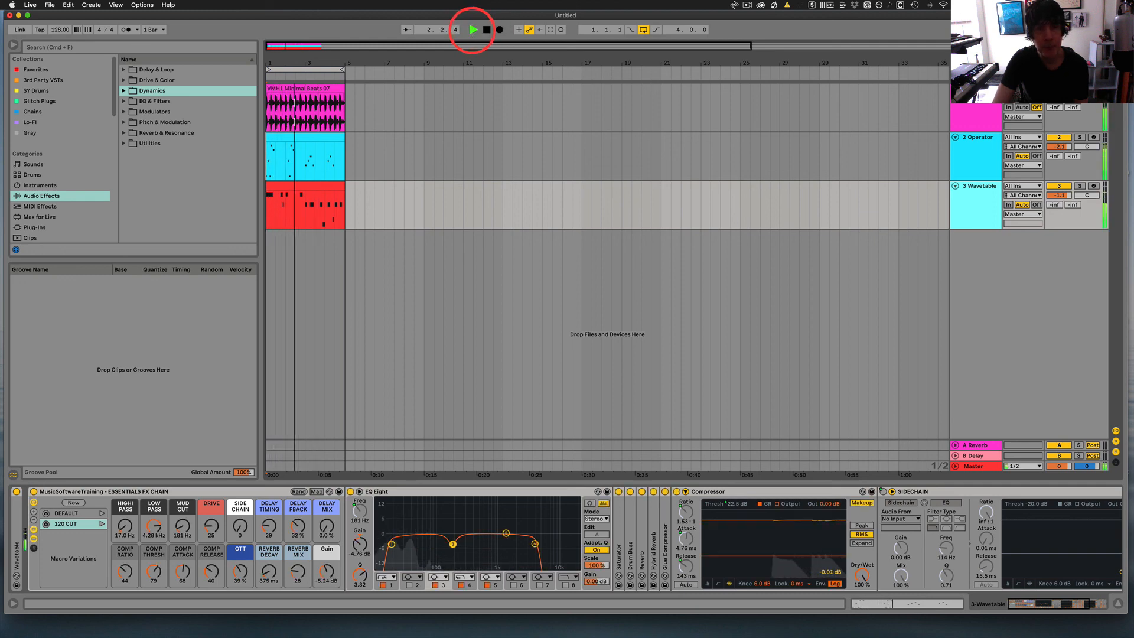
left_click(486, 30)
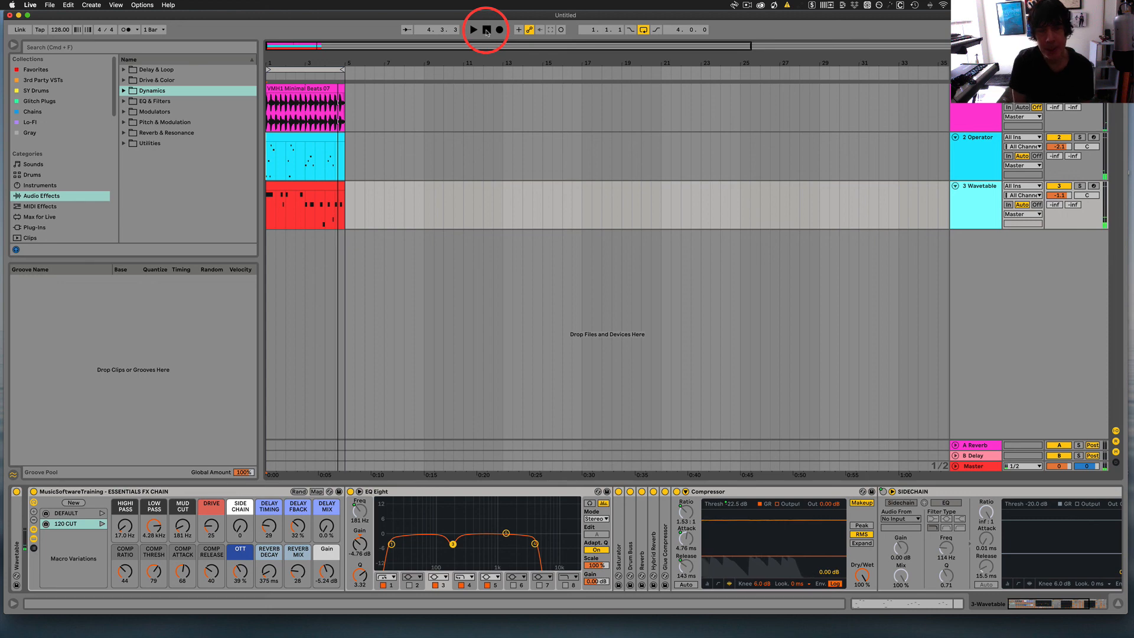